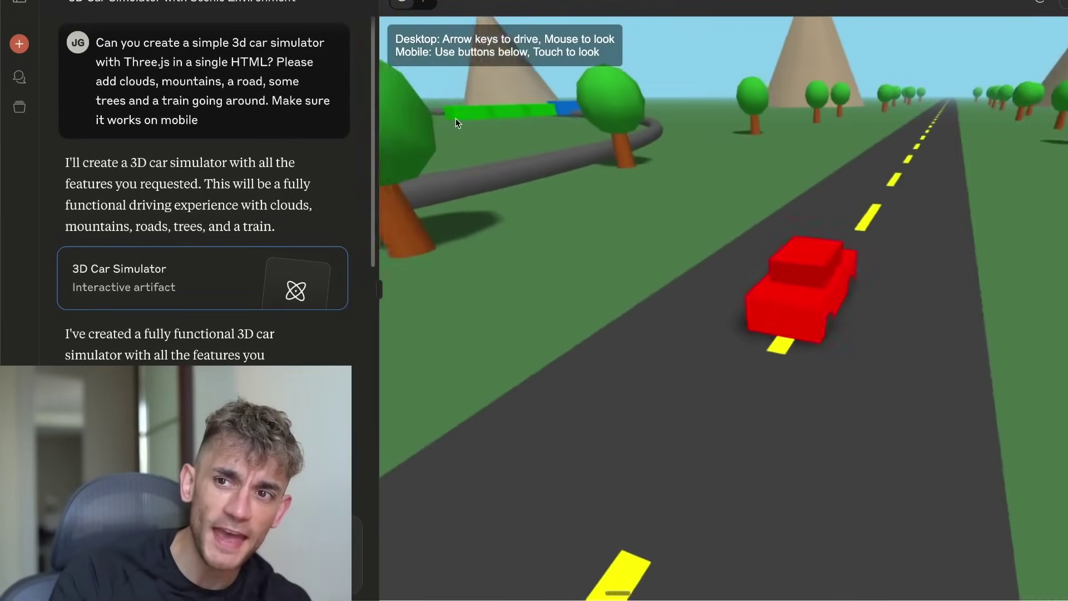
# Step: Steer the simulator car right and left, then collapse the applescript_execute code block
pyautogui.press('Right')
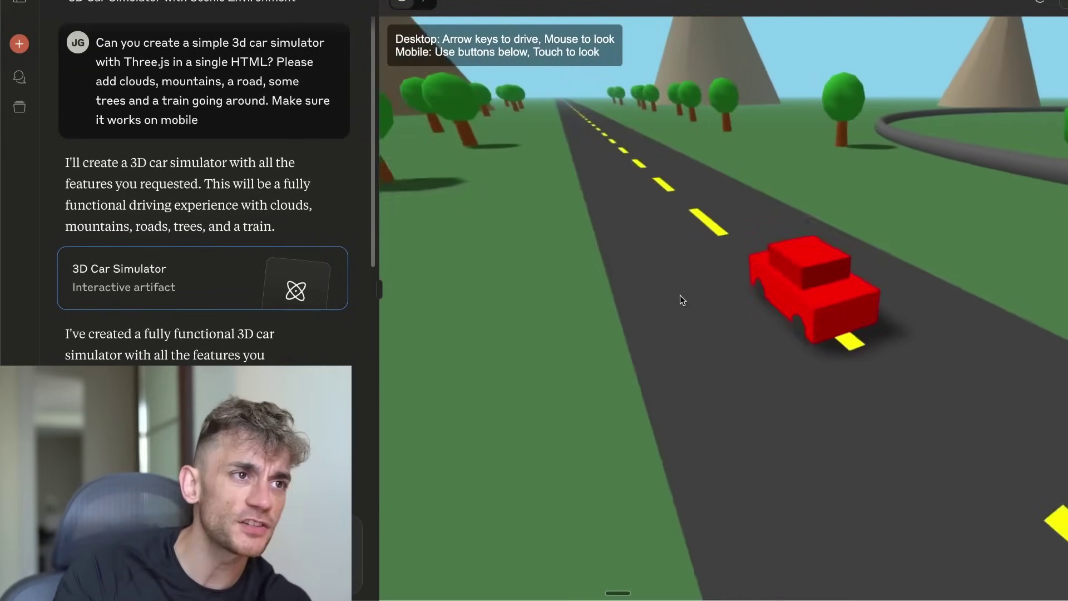
pyautogui.press('Left')
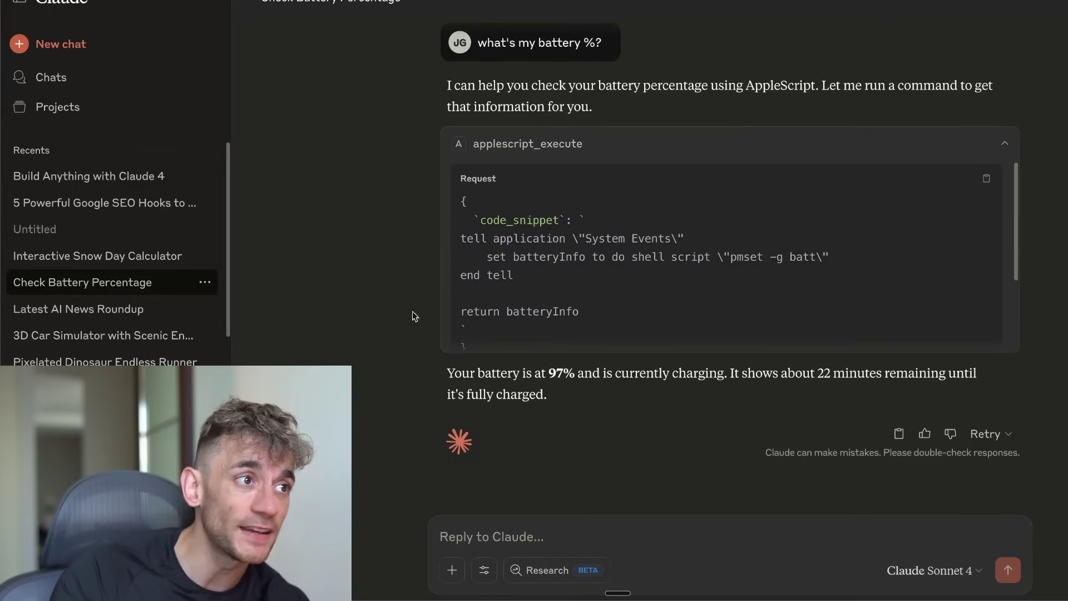
pyautogui.click(612, 153)
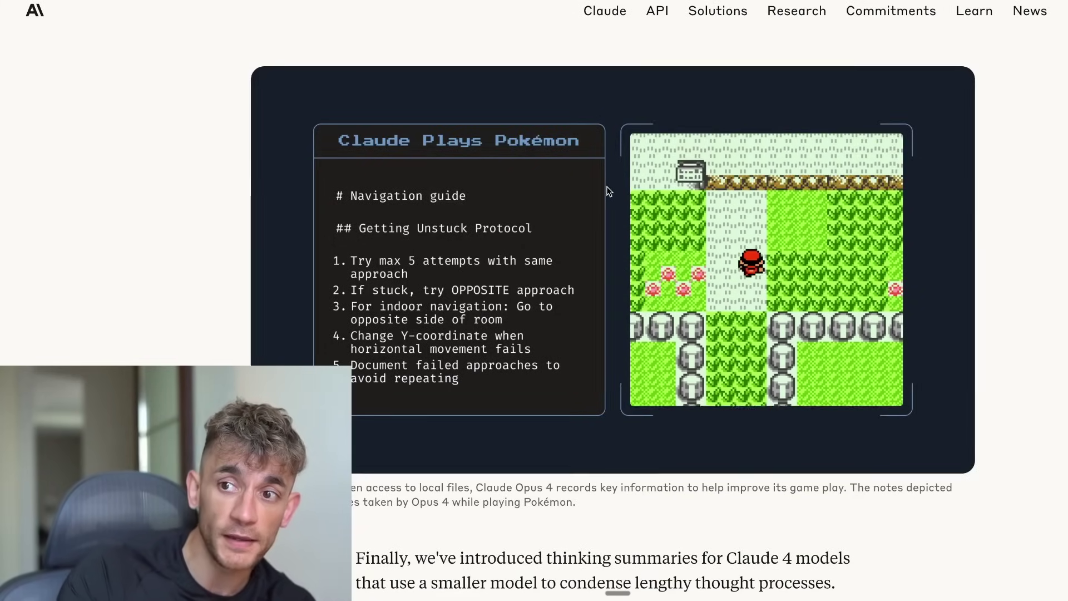
# Step: Scroll up the Claude 4 announcement past the Pokémon figure to the 'A day with Claude' video
pyautogui.scroll(20, 598, 227)
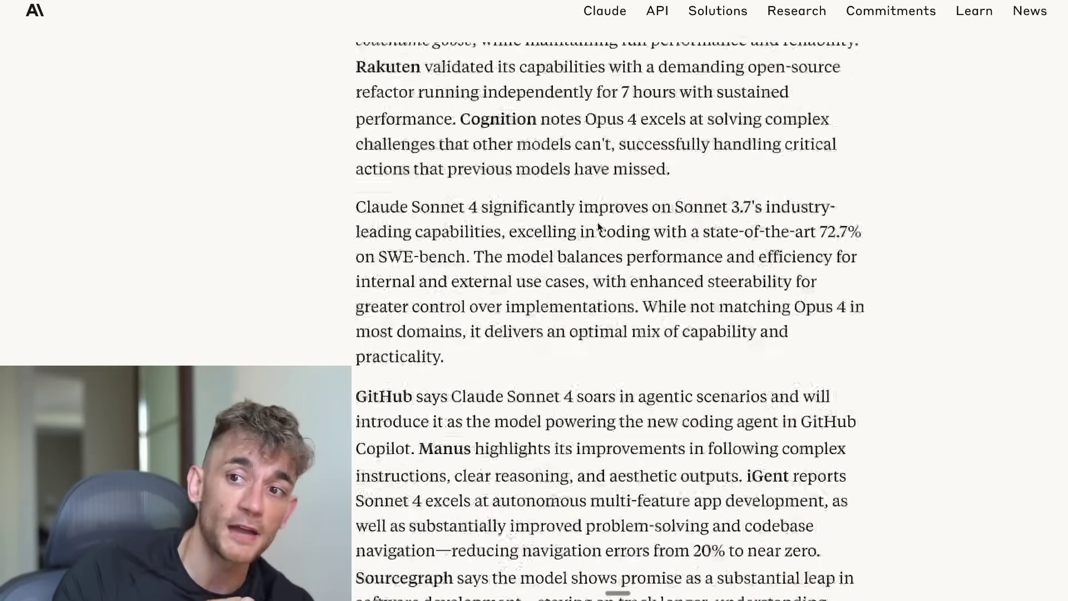
pyautogui.scroll(20, 598, 226)
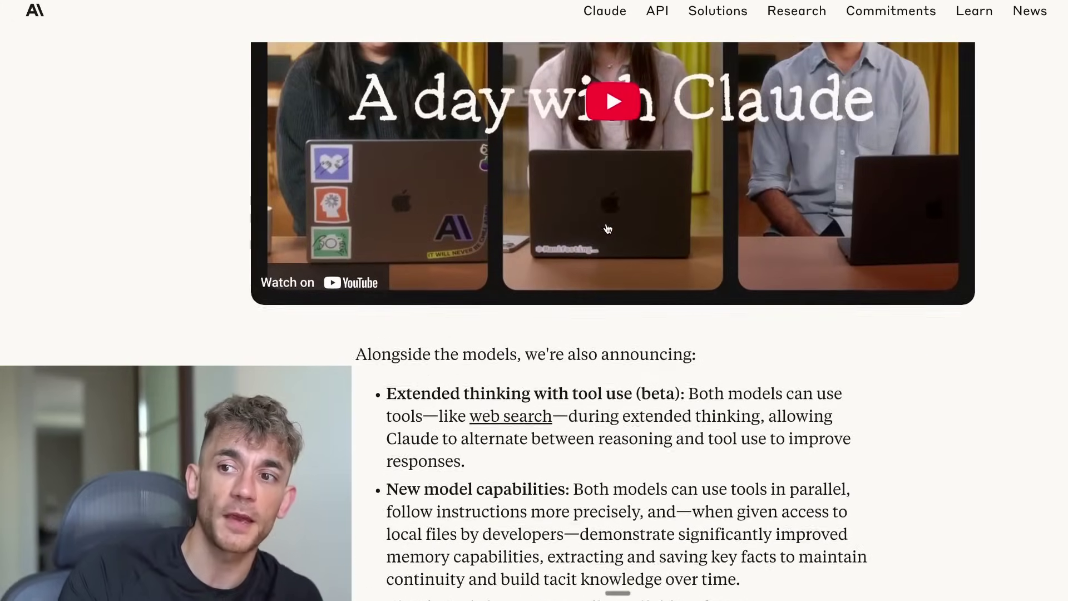
pyautogui.scroll(5, 607, 228)
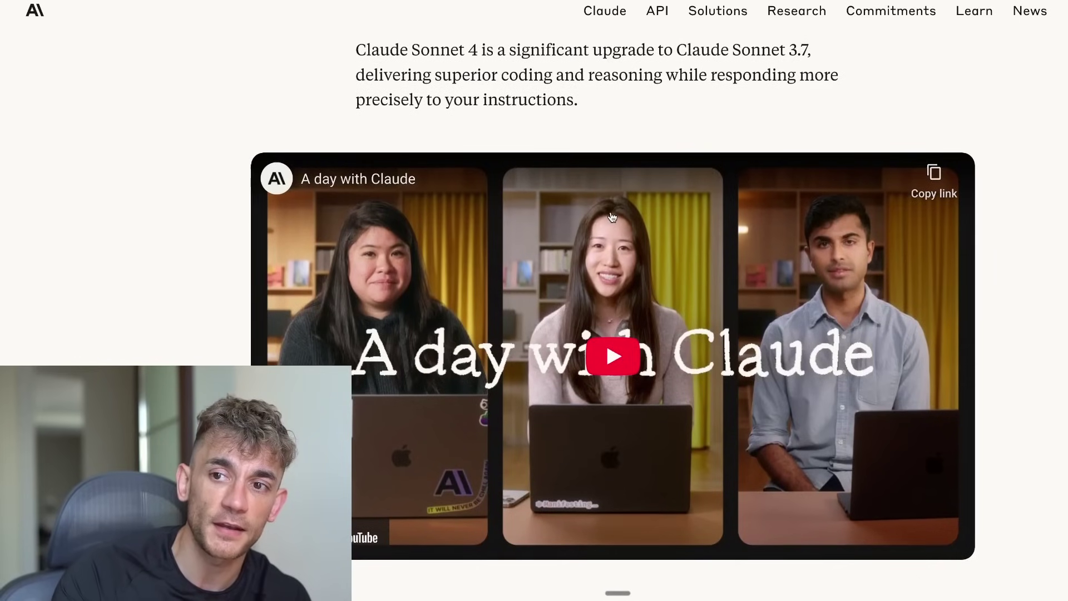
pyautogui.scroll(3, 612, 221)
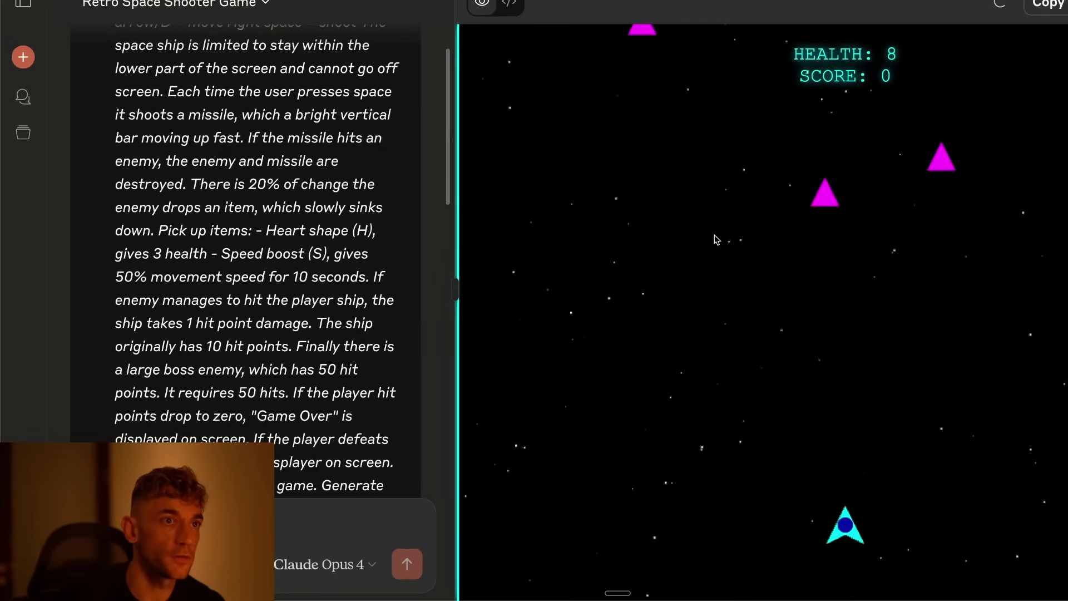
# Step: Play the Retro Space Shooter, moving and firing to raise the score to 1100
pyautogui.press('Left')
pyautogui.press('space')
pyautogui.press('space')
pyautogui.press('Left')
pyautogui.press('space')
pyautogui.press('Right')
pyautogui.press('space')
pyautogui.press('space')
pyautogui.press('space')
pyautogui.press('Left')
pyautogui.press('space')
pyautogui.press('space')
pyautogui.press('space')
pyautogui.press('space')
pyautogui.press('space')
pyautogui.press('space')
pyautogui.press('space')
pyautogui.press('Left')
pyautogui.press('space')
pyautogui.press('Right')
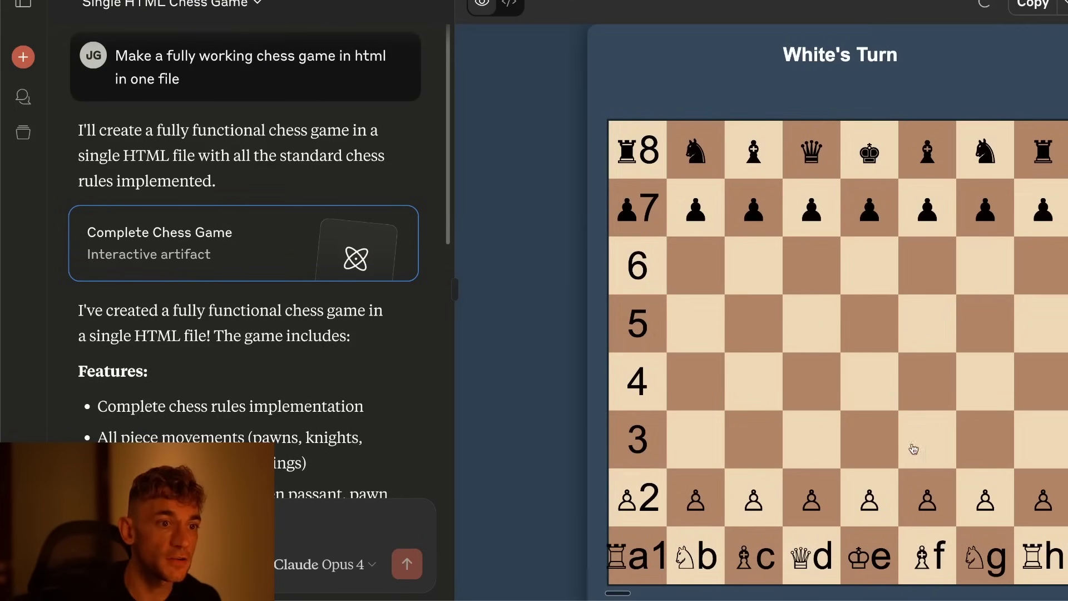
# Step: Play the chess opening moves e4, d6 and c4
pyautogui.click(871, 500)
pyautogui.click(867, 383)
pyautogui.click(827, 210)
pyautogui.click(823, 274)
pyautogui.click(761, 495)
pyautogui.click(765, 386)
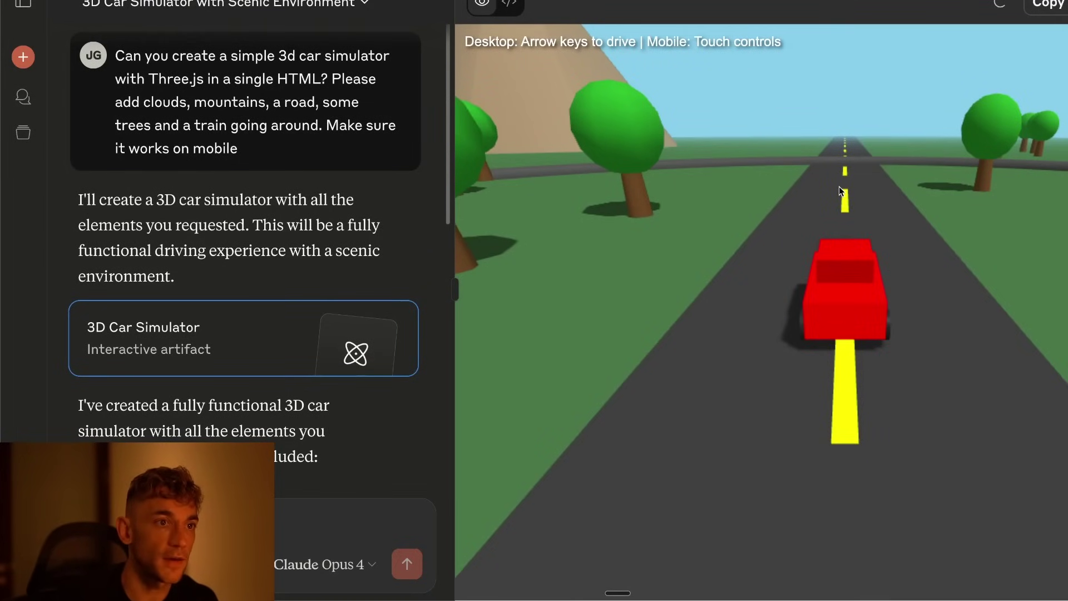
# Step: Steer the 3D car left off the road and back along it
pyautogui.press('Left')
pyautogui.press('Right')
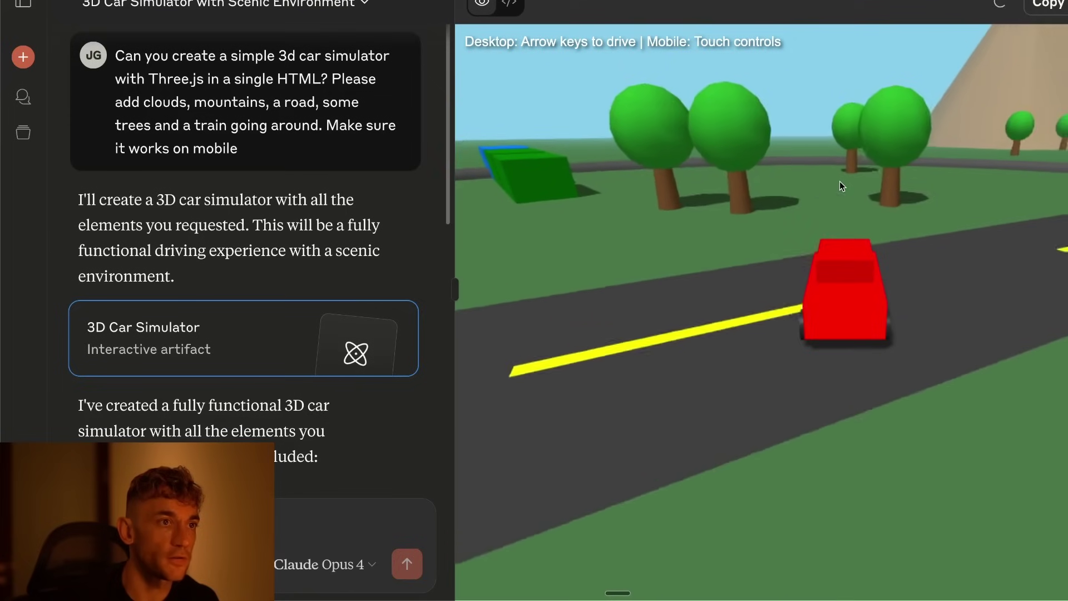
pyautogui.press('Right')
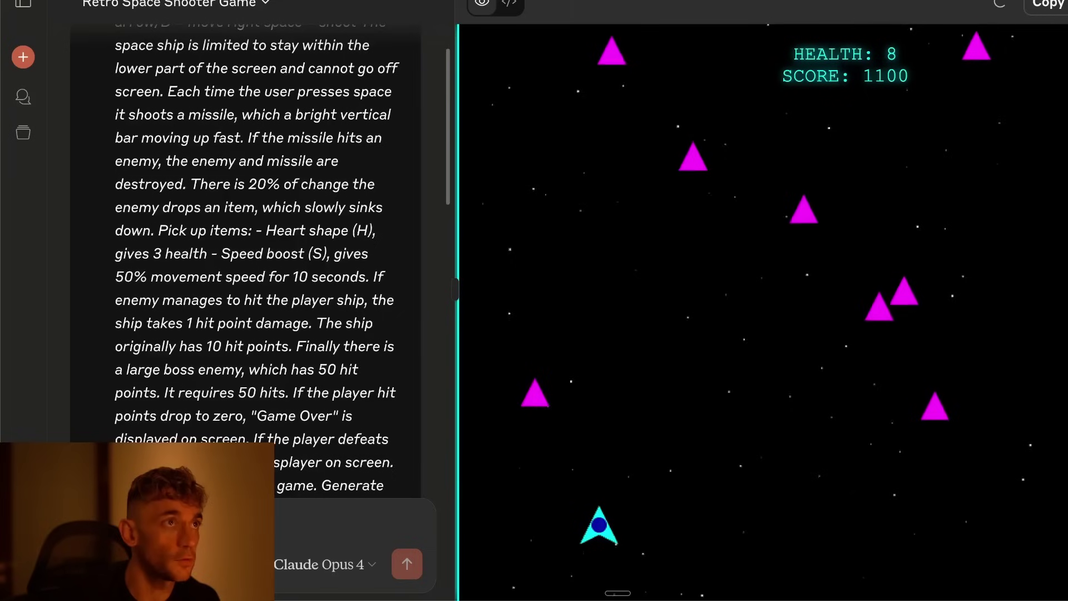
# Step: Highlight the space shooter and chess game prompts in the chat
pyautogui.scroll(5, 340, 129)
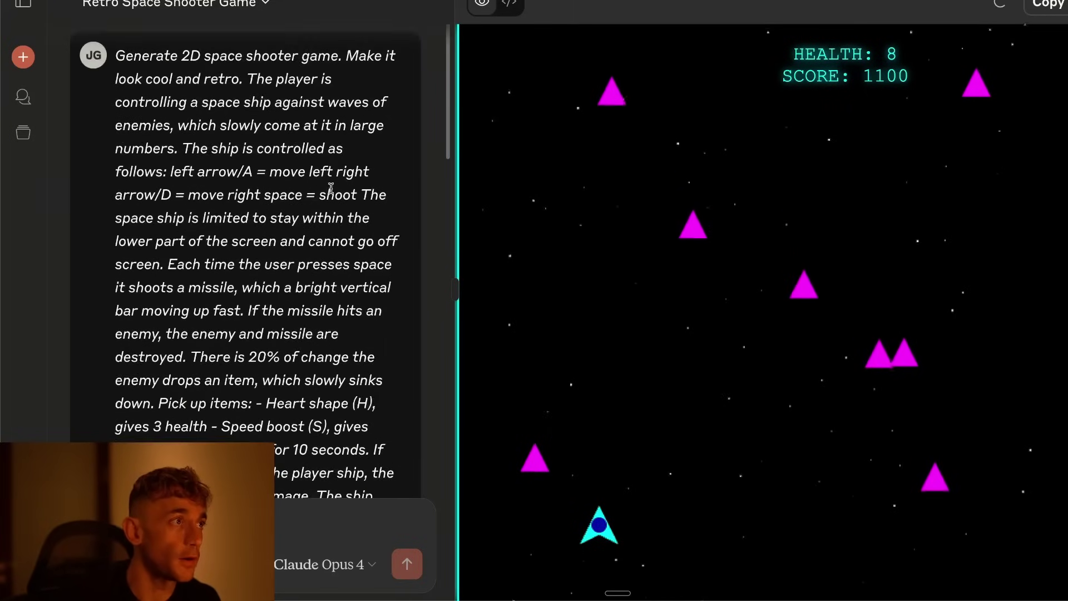
pyautogui.tripleClick(339, 129)
pyautogui.scroll(-10, 289, 205)
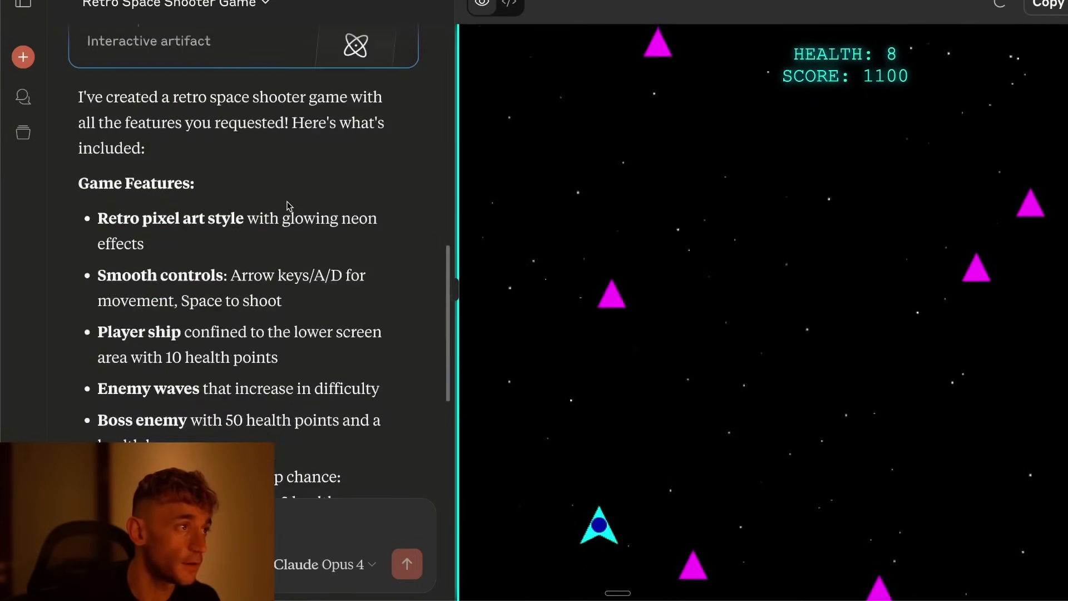
pyautogui.scroll(10, 289, 206)
pyautogui.scroll(-15, 288, 206)
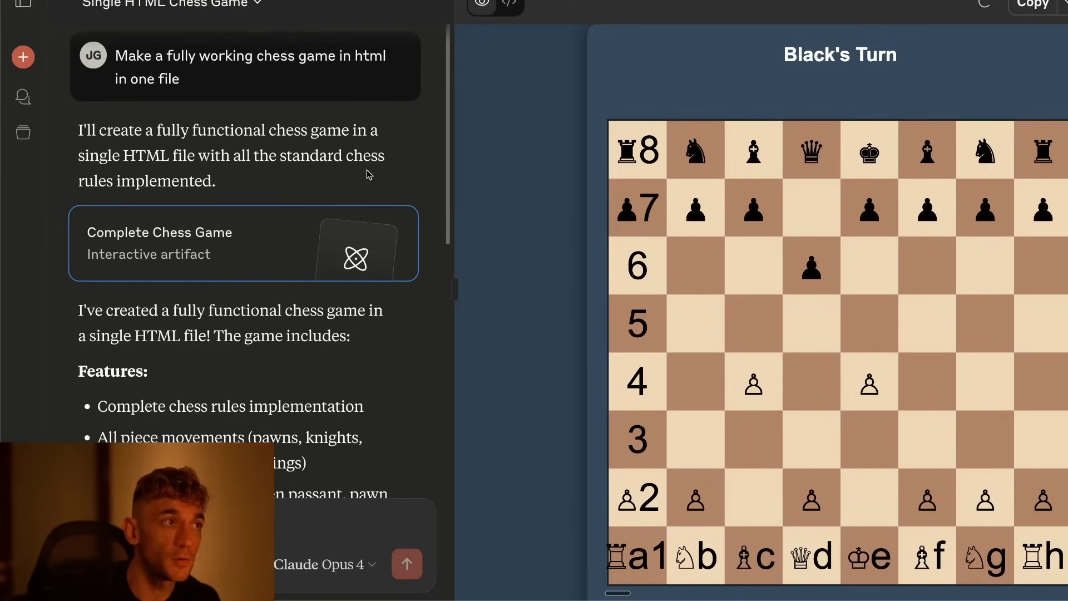
pyautogui.moveTo(109, 56); pyautogui.dragTo(266, 86)
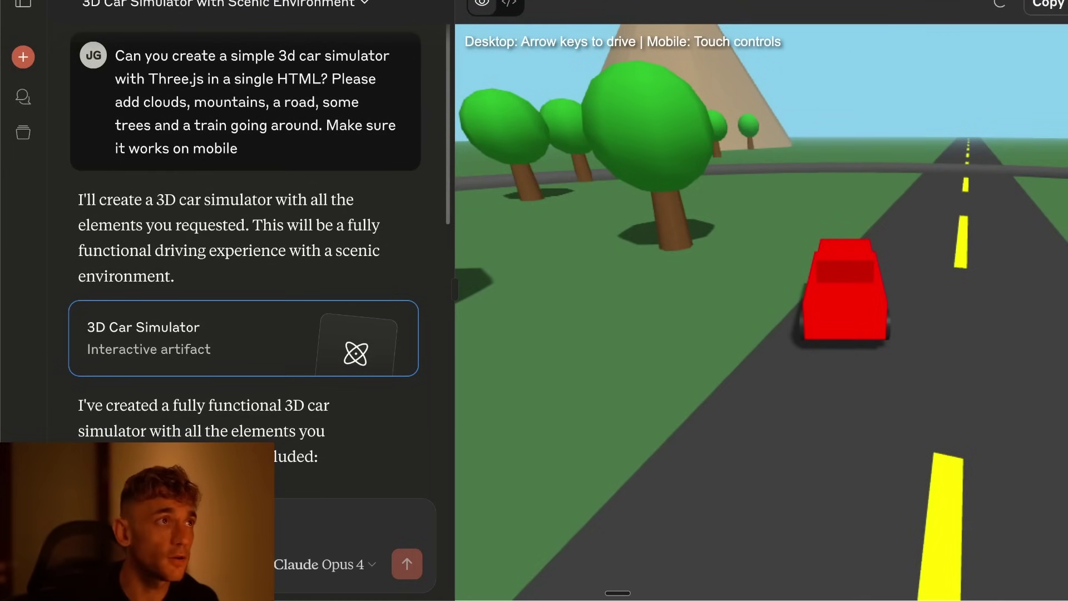
pyautogui.scroll(-15, 306, 161)
pyautogui.scroll(15, 274, 279)
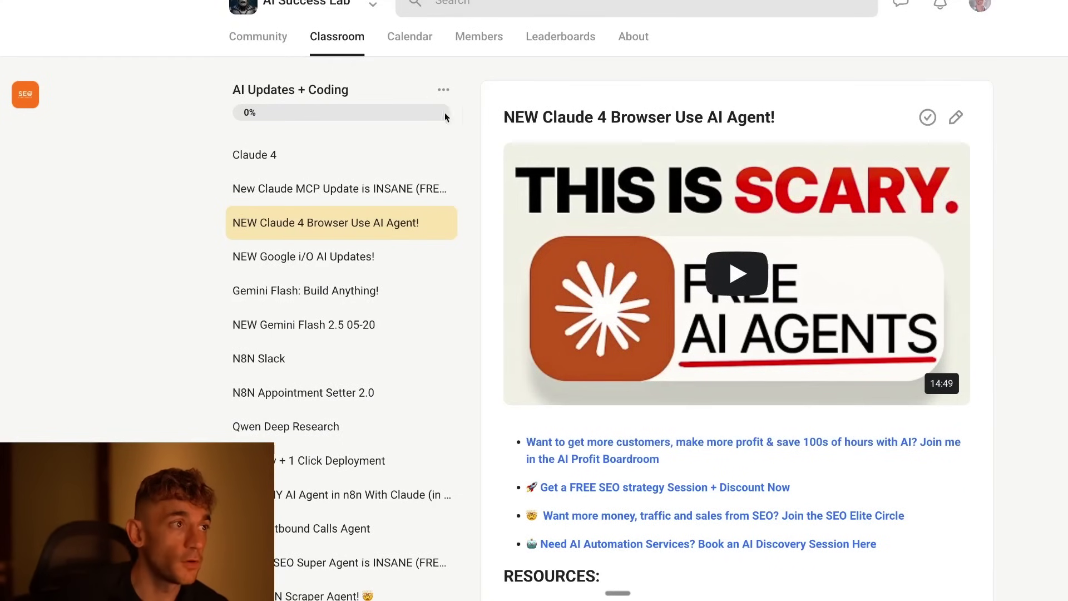
# Step: Open the Claude 4 lesson and highlight its Resources and SOPs list
pyautogui.scroll(-9, 446, 117)
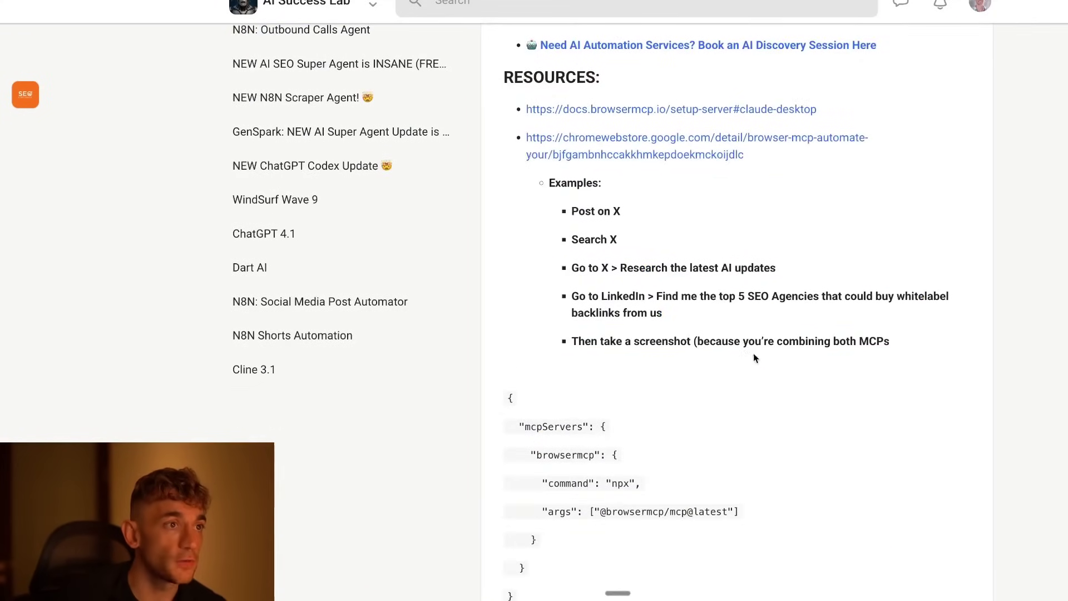
pyautogui.scroll(9, 699, 210)
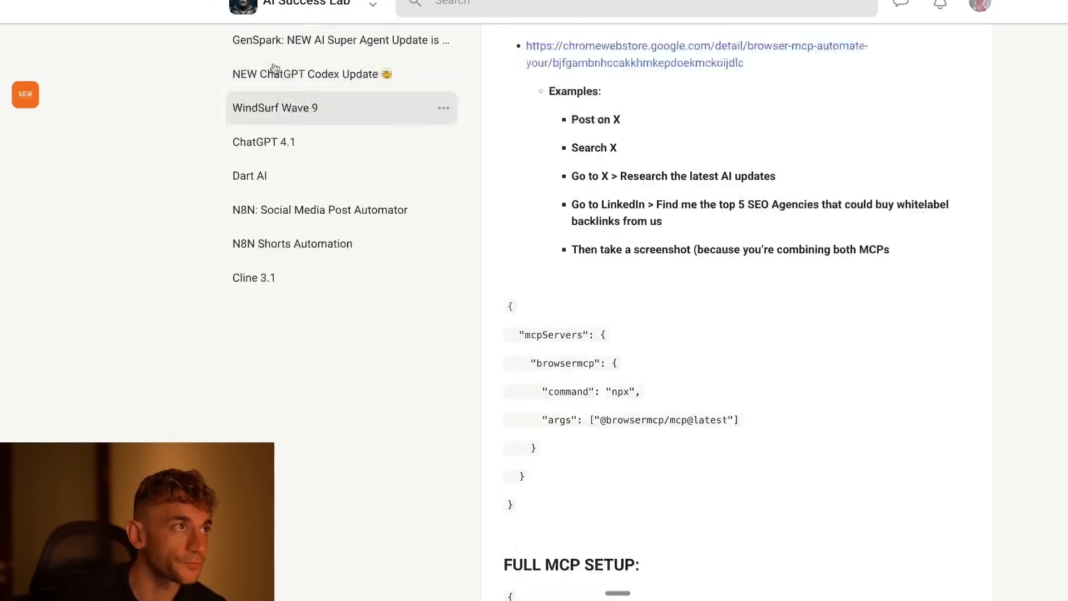
pyautogui.click(312, 156)
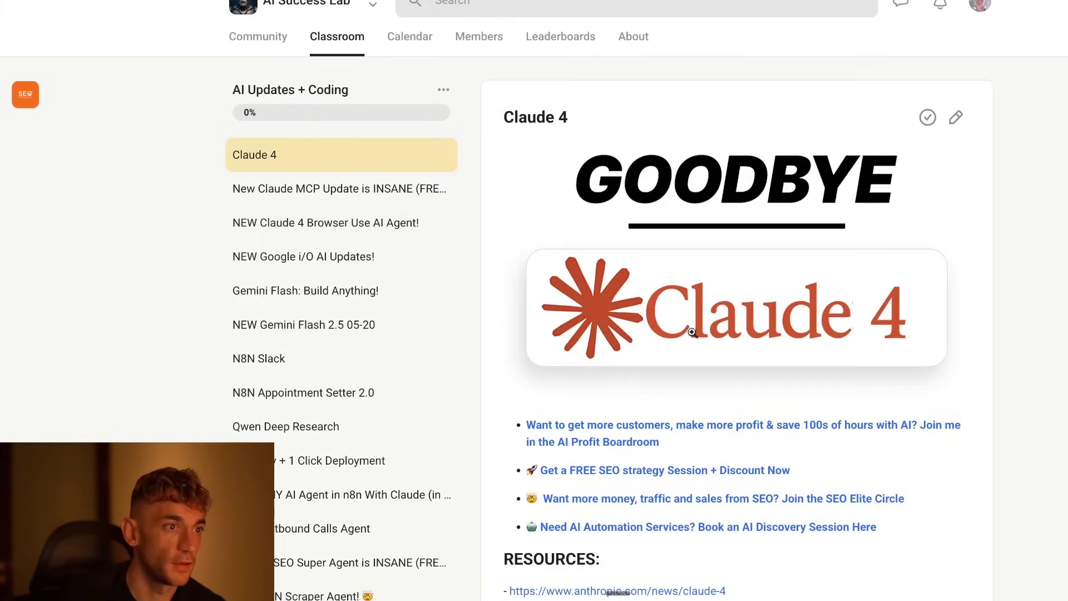
pyautogui.scroll(-8, 590, 327)
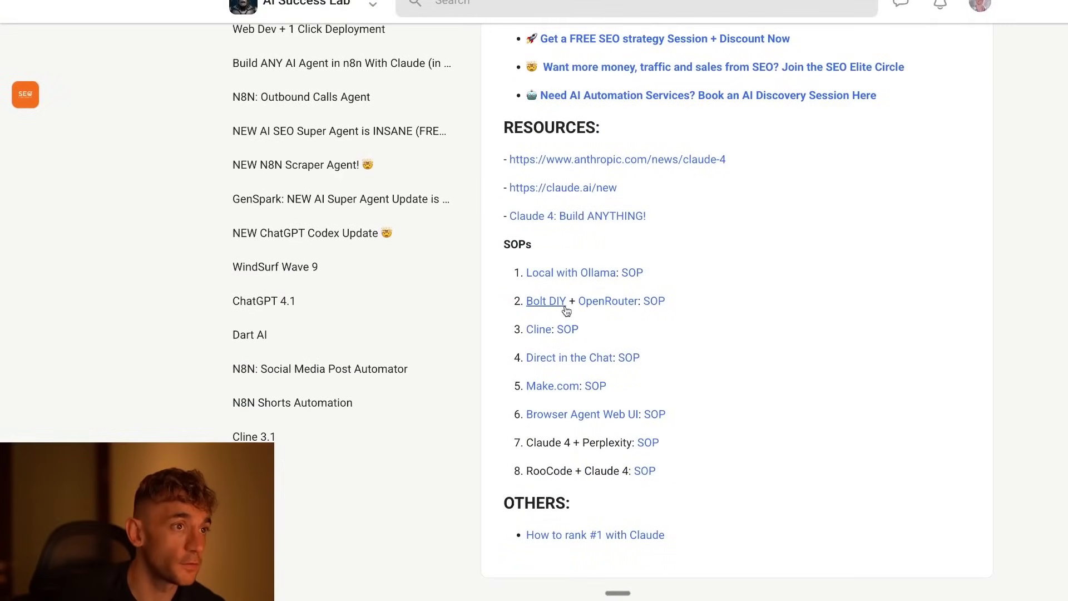
pyautogui.moveTo(498, 246); pyautogui.dragTo(908, 441)
pyautogui.click(842, 364)
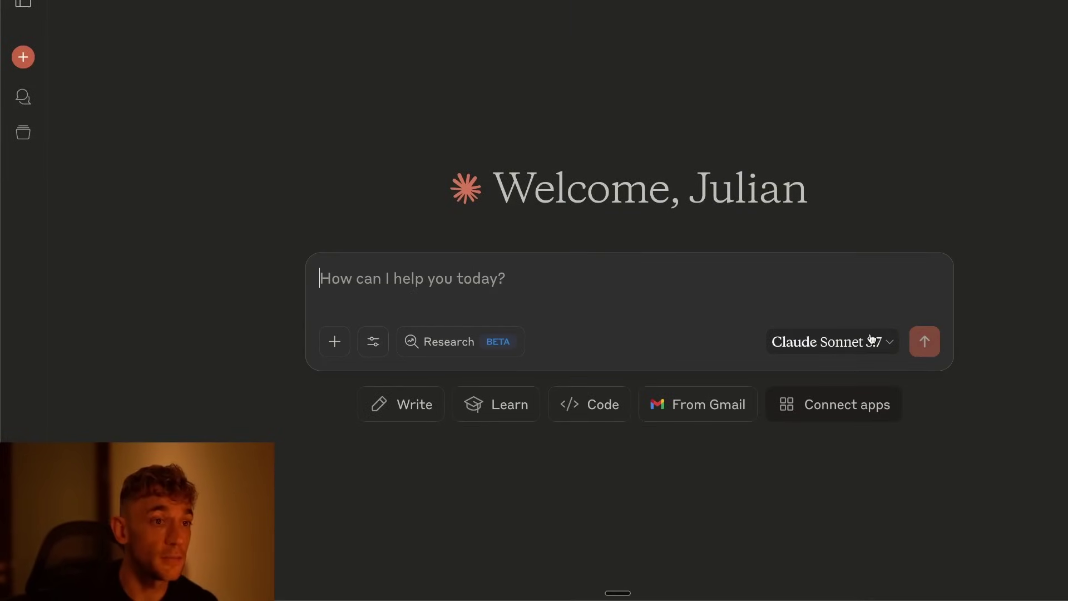
# Step: Pick Claude Sonnet 4 as the model and send 'build a CRM dashboard with a beautiful ui'
pyautogui.click(806, 340)
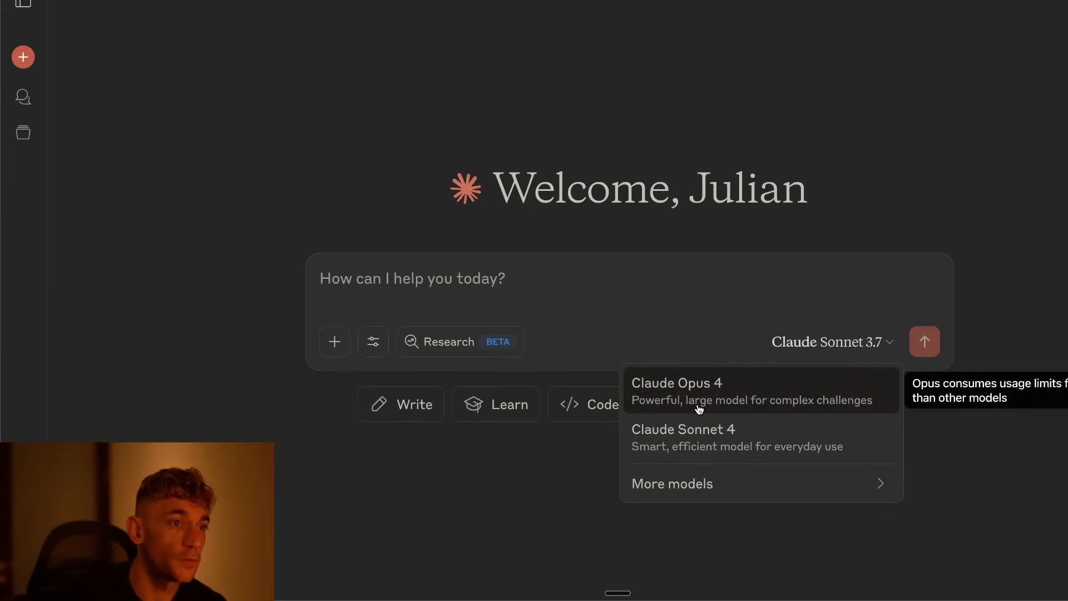
pyautogui.click(819, 437)
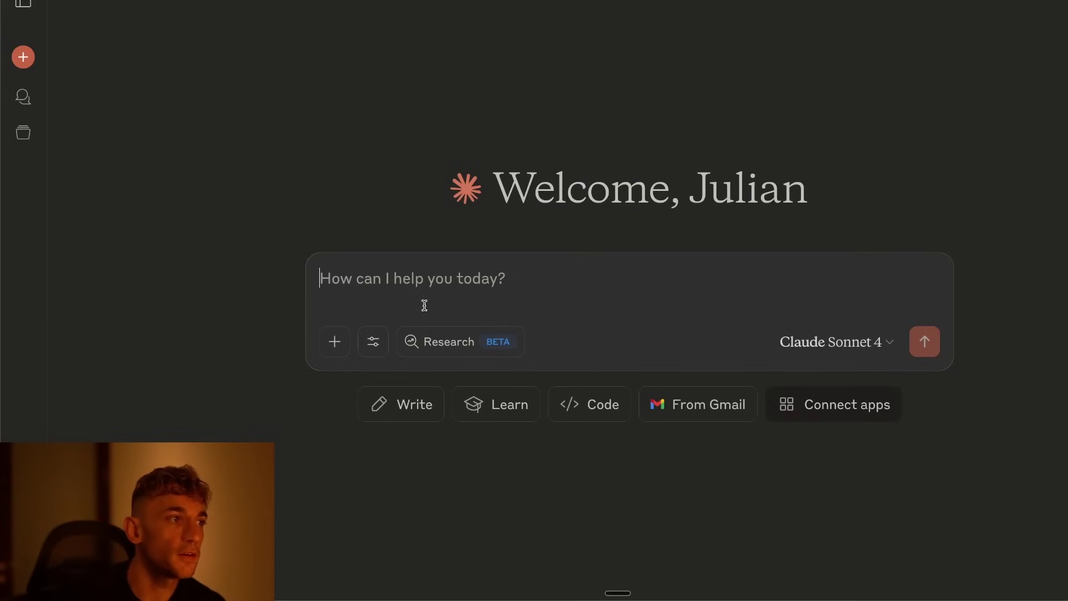
pyautogui.write('build a CRM dashboard with a b')
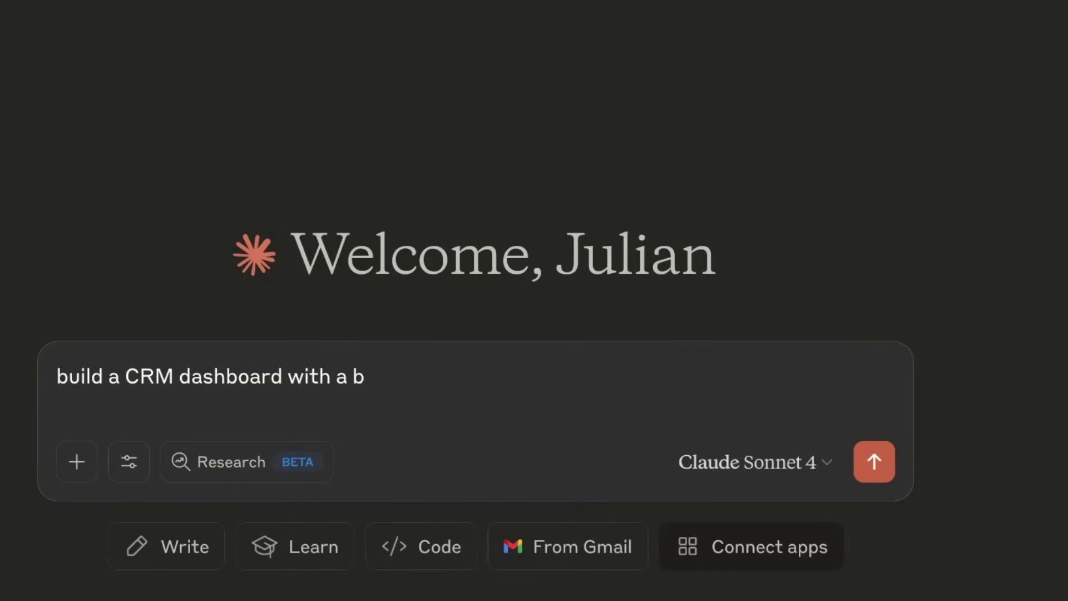
pyautogui.write('eait')
pyautogui.press('BackSpace')
pyautogui.press('BackSpace')
pyautogui.write('utiful ui')
pyautogui.press('Return')
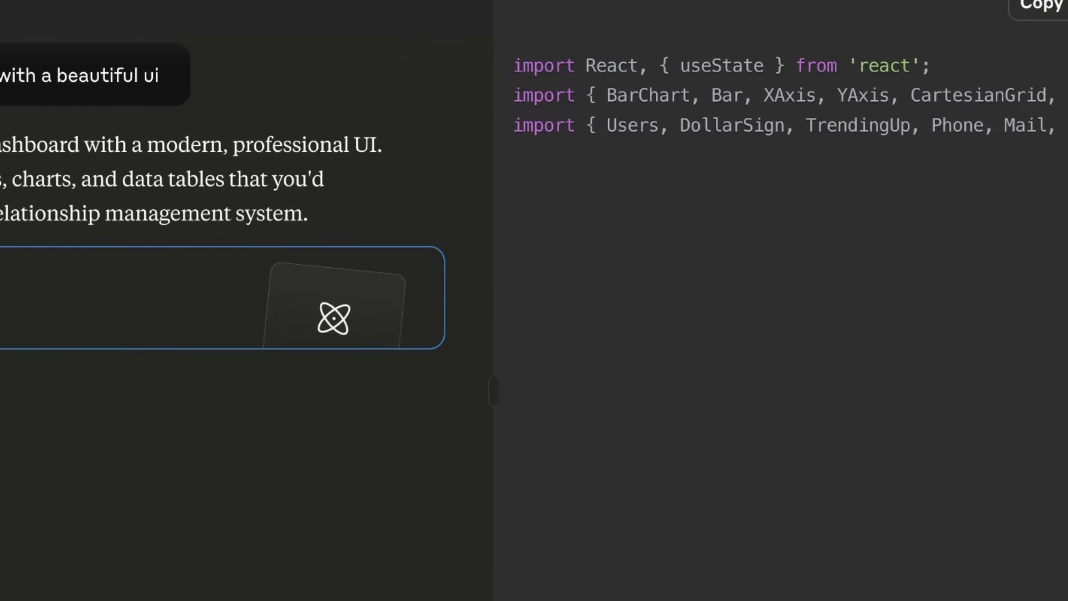
# Step: Select the generated dashboard code and scroll through it as it streams
pyautogui.moveTo(512, 48); pyautogui.dragTo(507, 407)
pyautogui.scroll(-5, 558, 432)
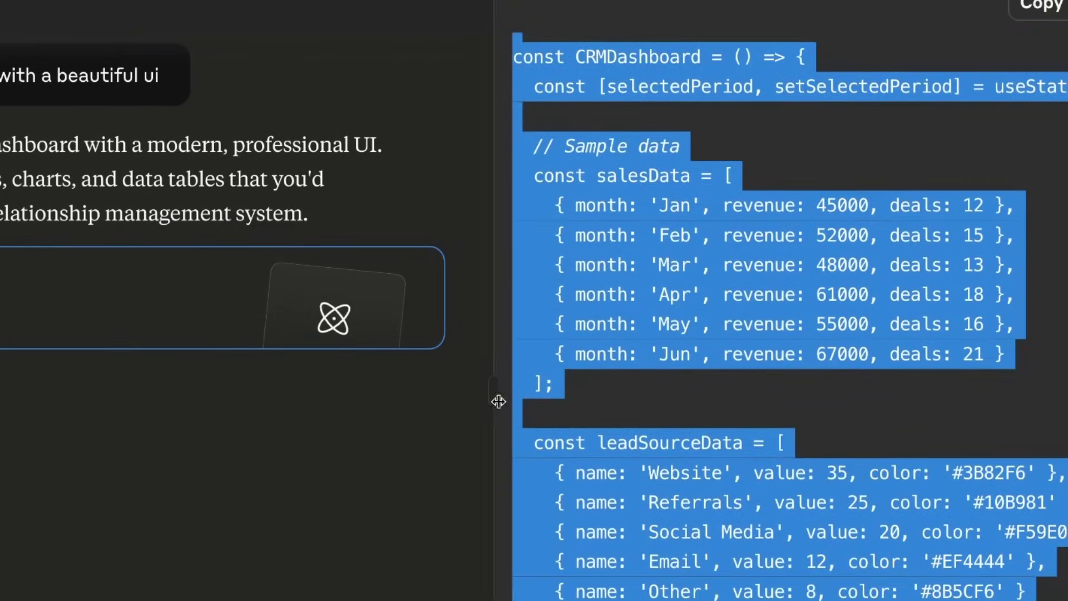
pyautogui.scroll(-4, 557, 432)
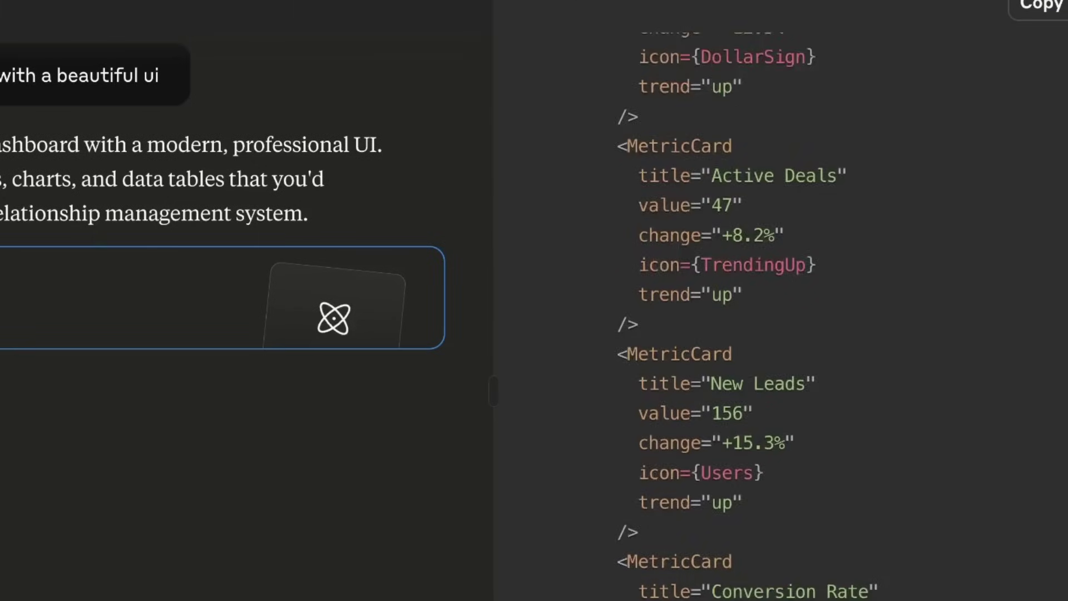
pyautogui.scroll(-6, 859, 309)
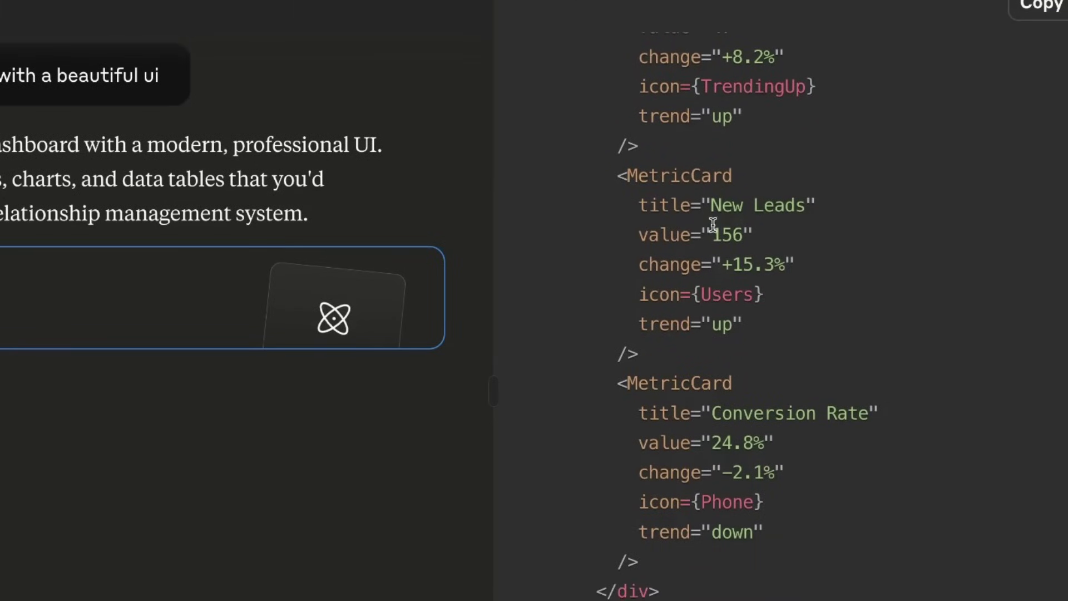
pyautogui.scroll(-8, 870, 393)
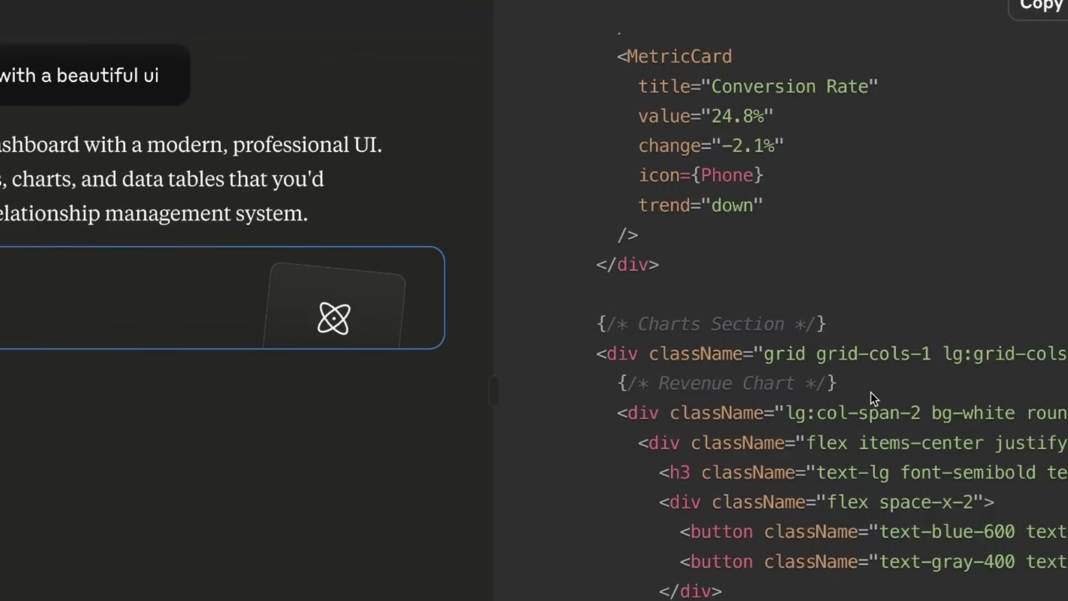
pyautogui.scroll(-10, 870, 392)
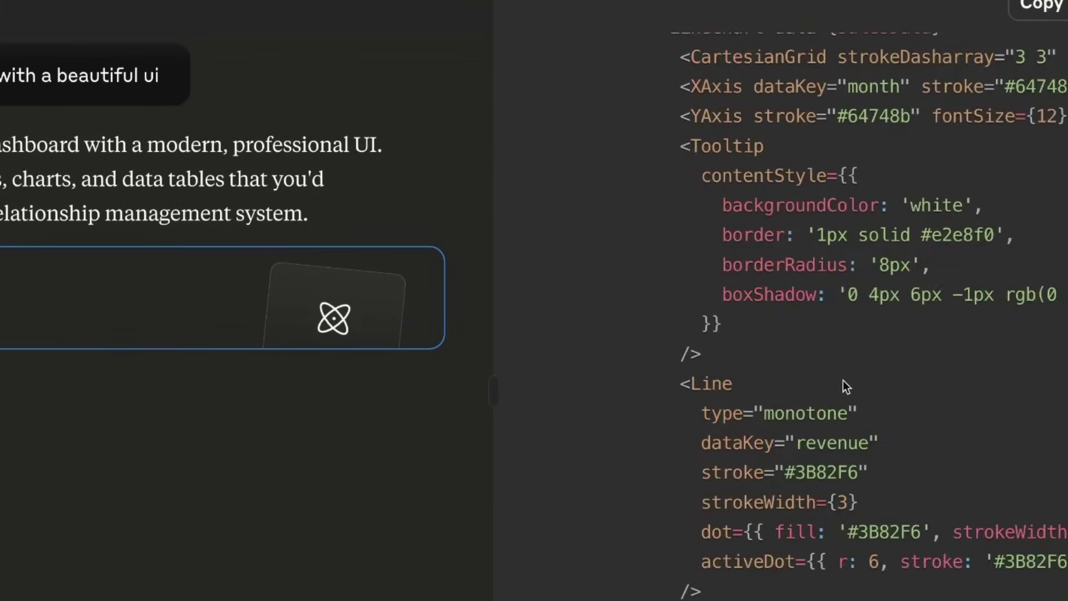
pyautogui.scroll(-15, 841, 384)
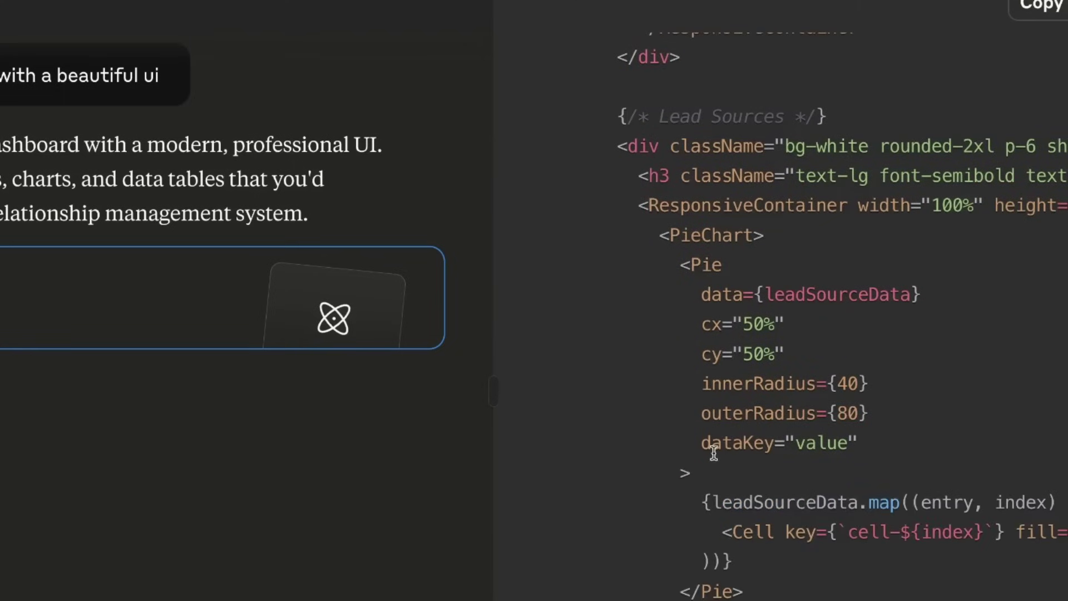
pyautogui.scroll(-8, 886, 396)
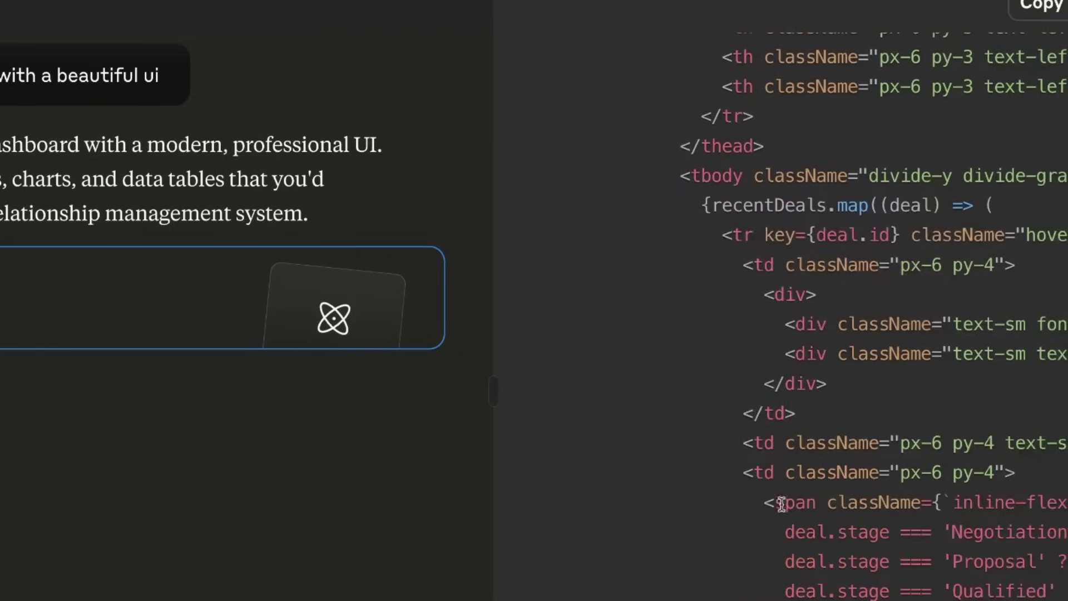
# Step: Widen the dashboard preview and publish the artifact
pyautogui.scroll(-10, 742, 560)
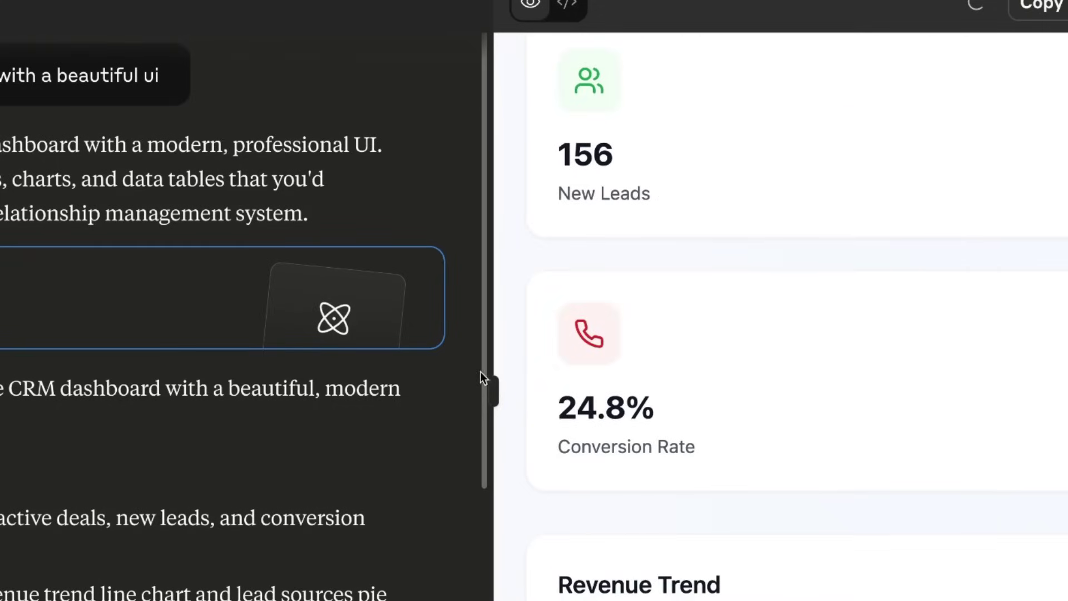
pyautogui.moveTo(493, 389); pyautogui.dragTo(94, 437)
pyautogui.scroll(-15, 365, 406)
pyautogui.scroll(20, 819, 286)
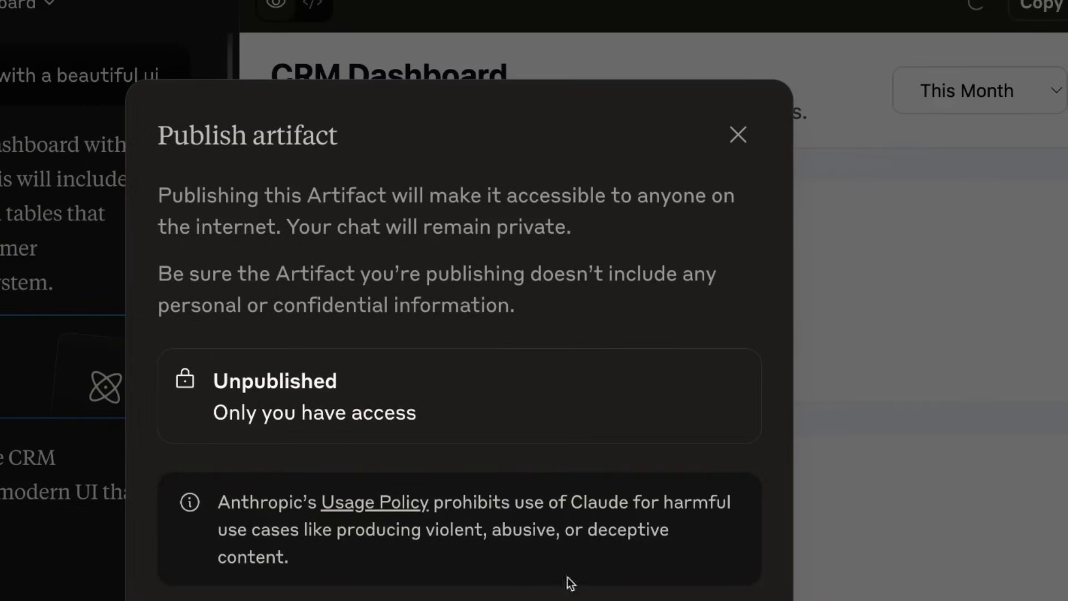
pyautogui.press('Return')
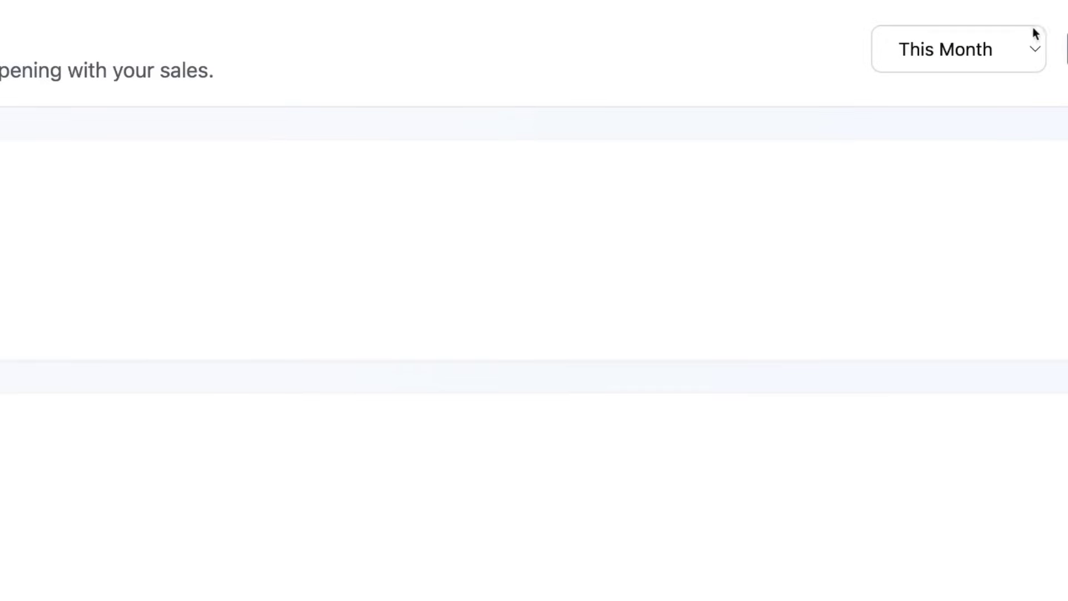
# Step: Set the dashboard's reporting period to This Week
pyautogui.click(989, 40)
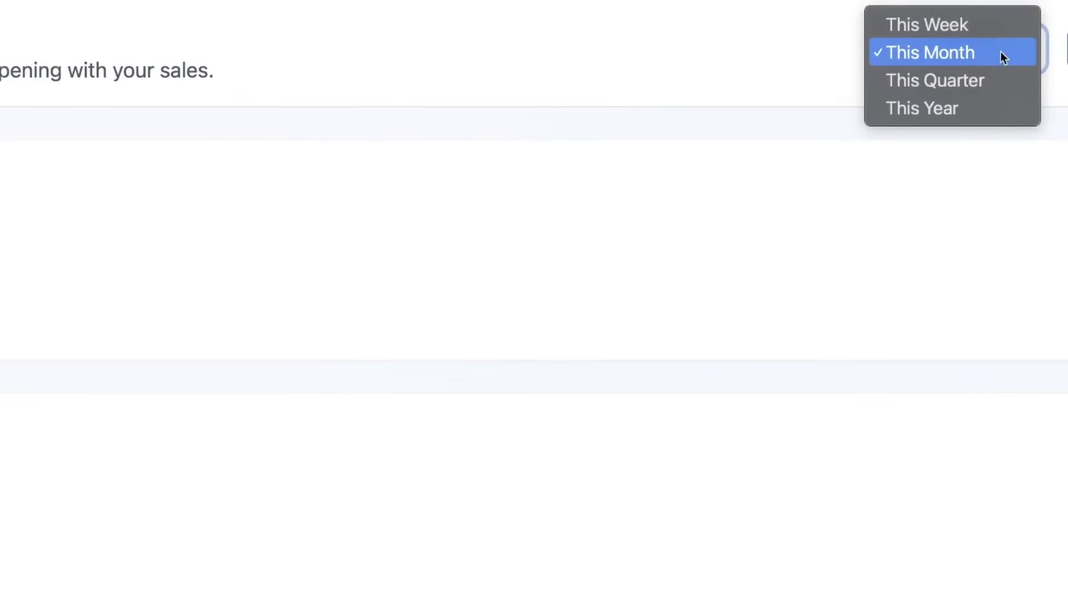
pyautogui.click(970, 56)
pyautogui.click(969, 57)
pyautogui.click(964, 31)
pyautogui.click(962, 49)
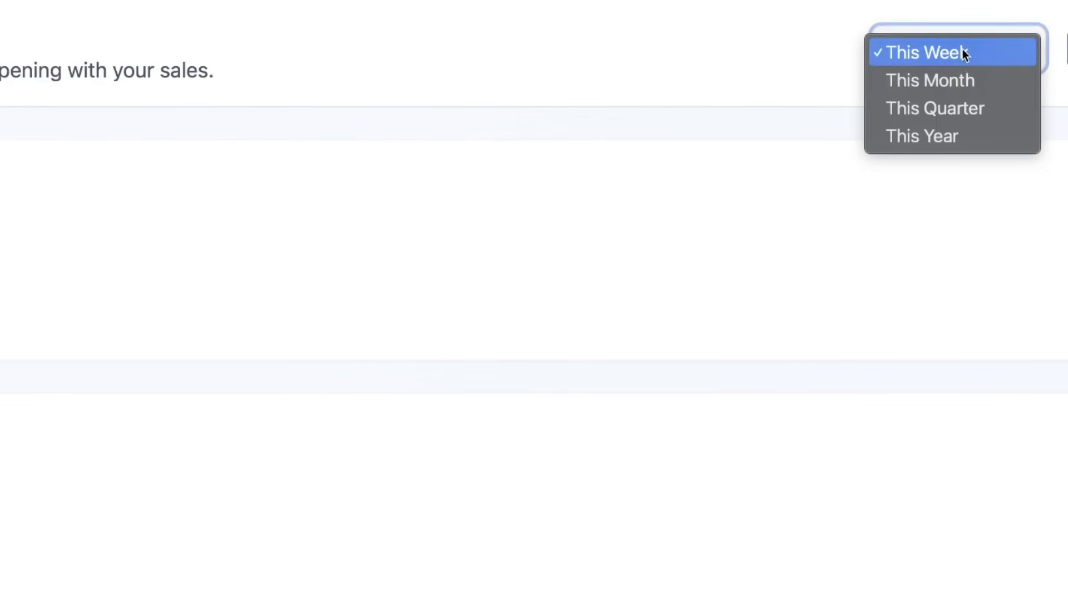
pyautogui.click(586, 191)
pyautogui.scroll(-4, 454, 205)
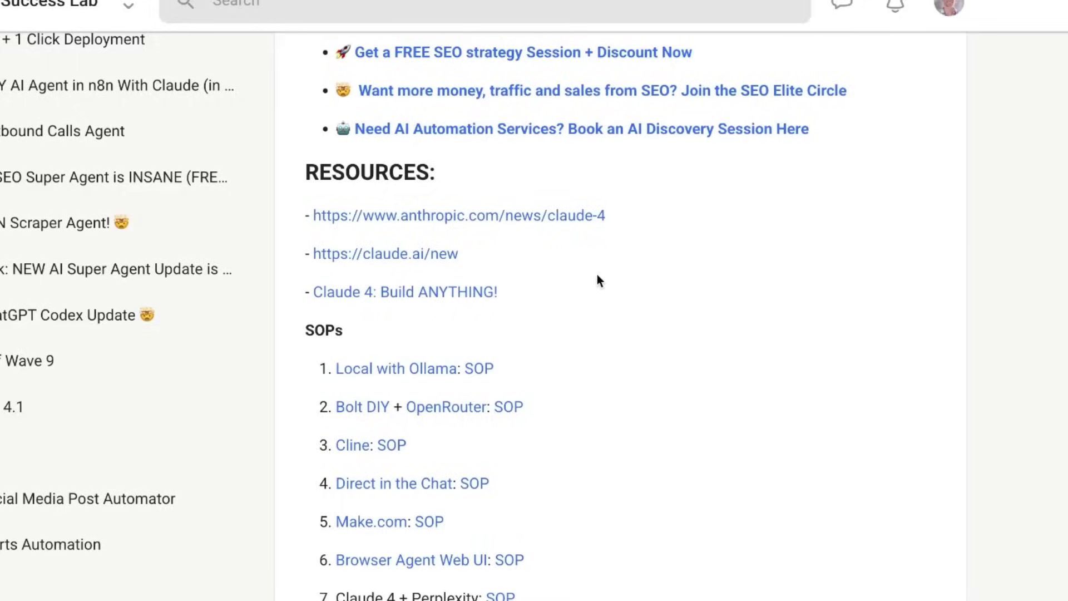
pyautogui.scroll(1, 596, 276)
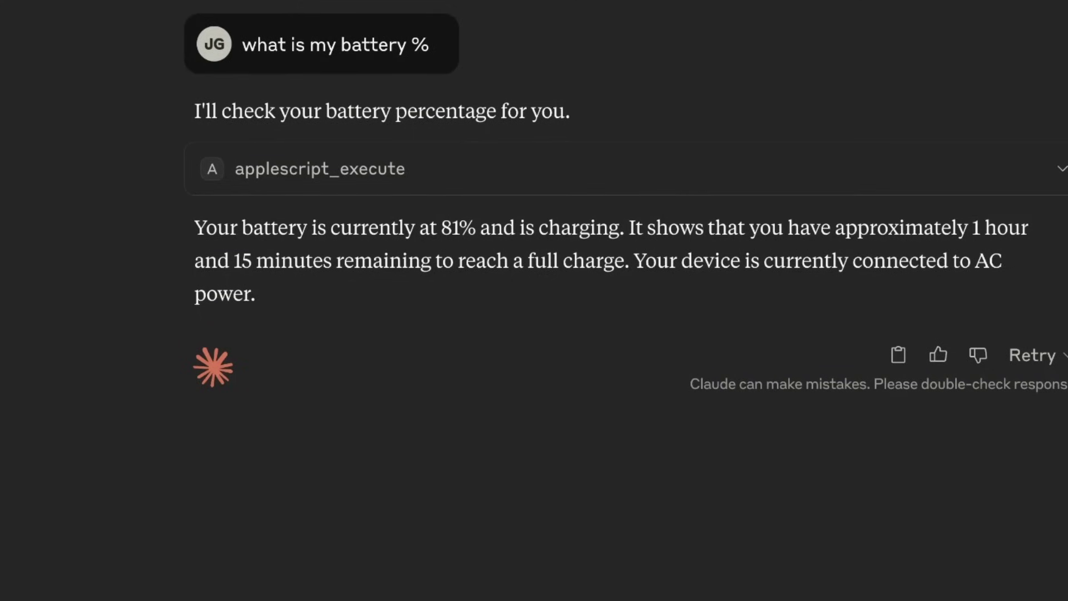
# Step: Open Settings with Cmd+, and view the browsermcp server under Developer
pyautogui.press('super+comma')
pyautogui.click(22, 169)
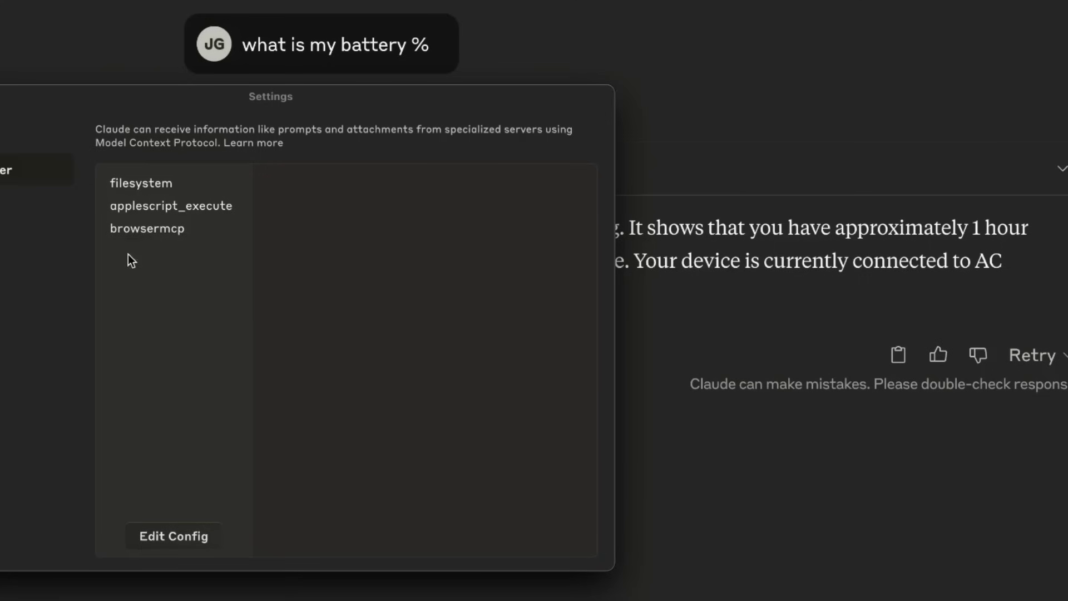
pyautogui.click(126, 229)
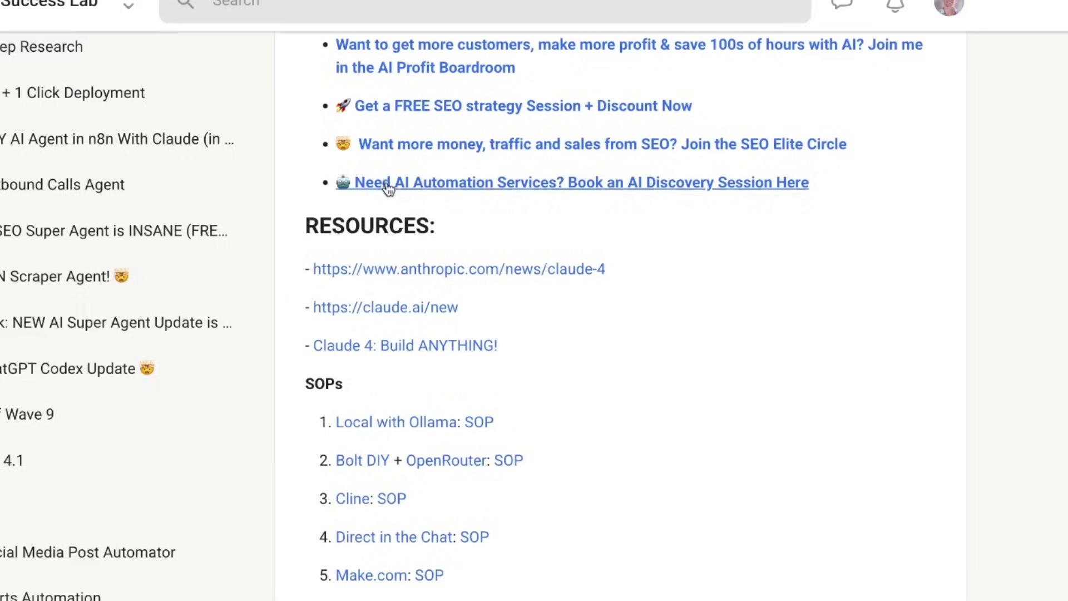
pyautogui.scroll(10, 133, 353)
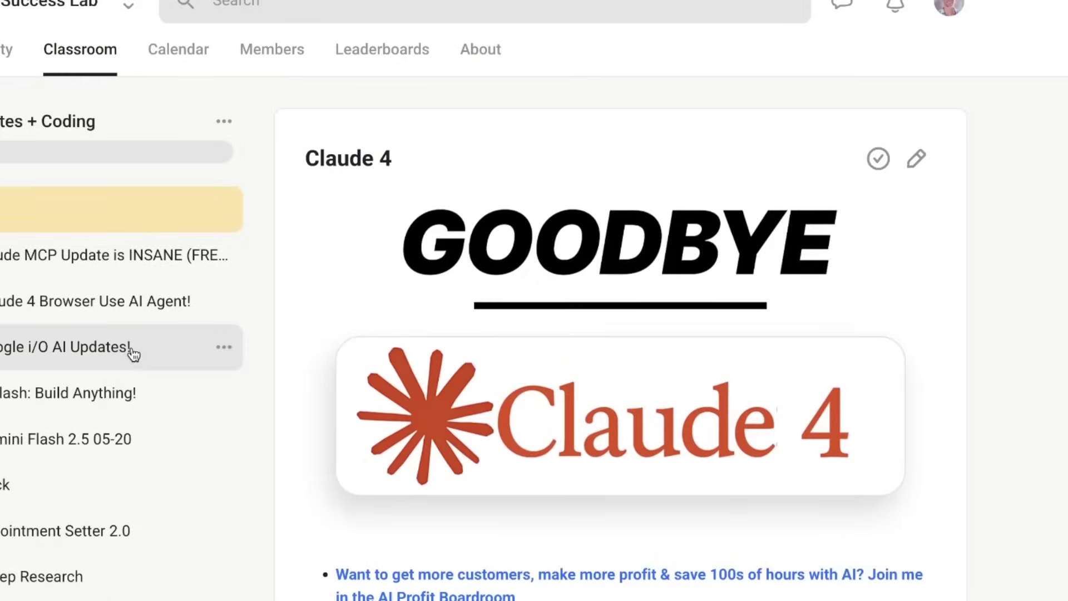
# Step: Review the filesystem, applescript_execute and browsermcp server details, then reveal the config file
pyautogui.click(102, 301)
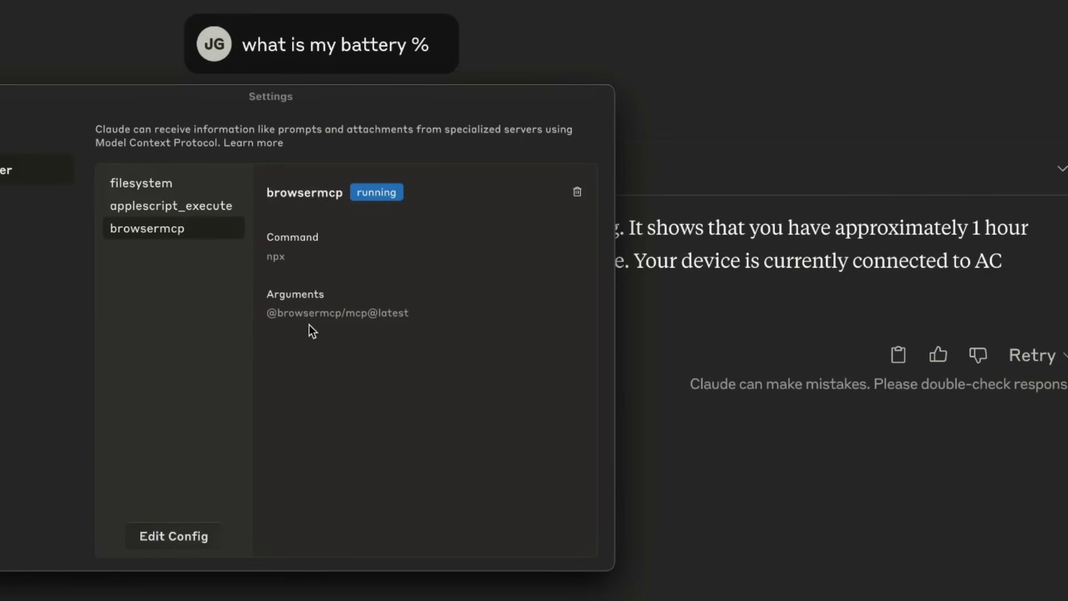
pyautogui.click(172, 203)
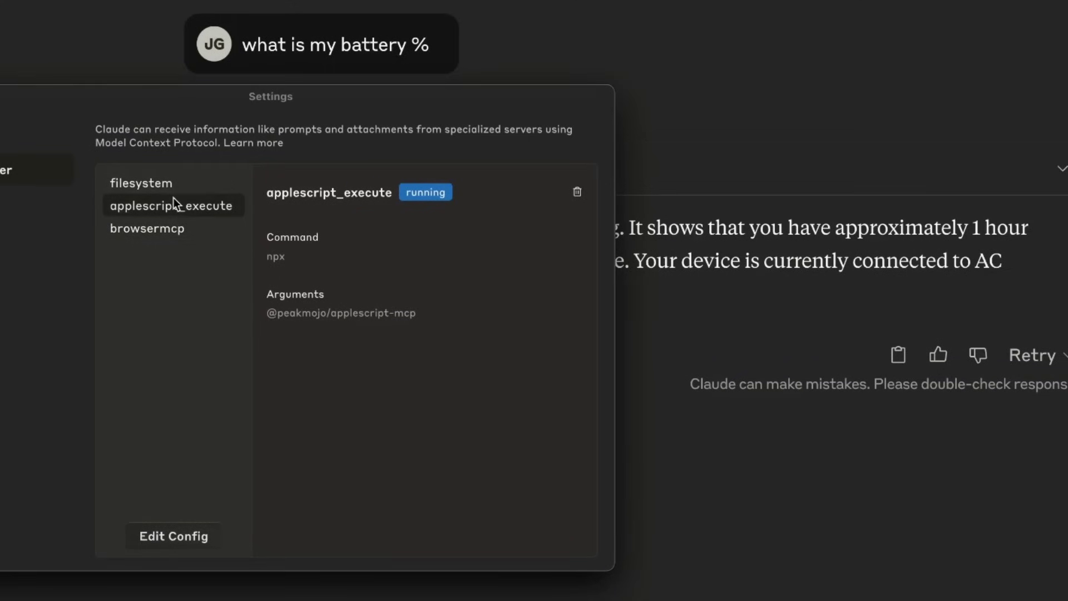
pyautogui.click(174, 179)
pyautogui.click(157, 212)
pyautogui.click(157, 223)
pyautogui.click(173, 203)
pyautogui.click(177, 229)
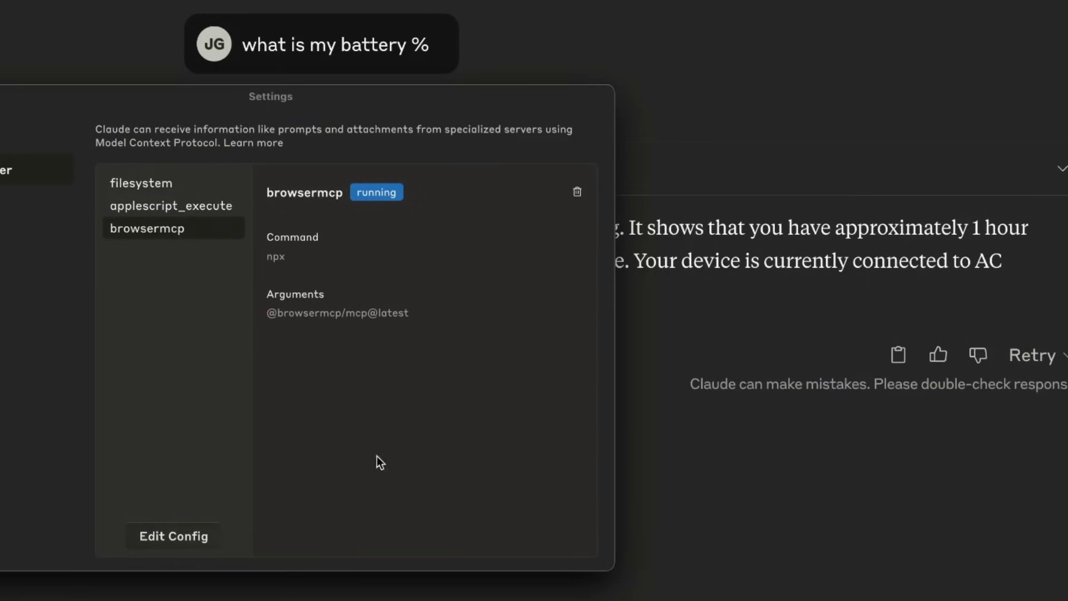
pyautogui.click(199, 542)
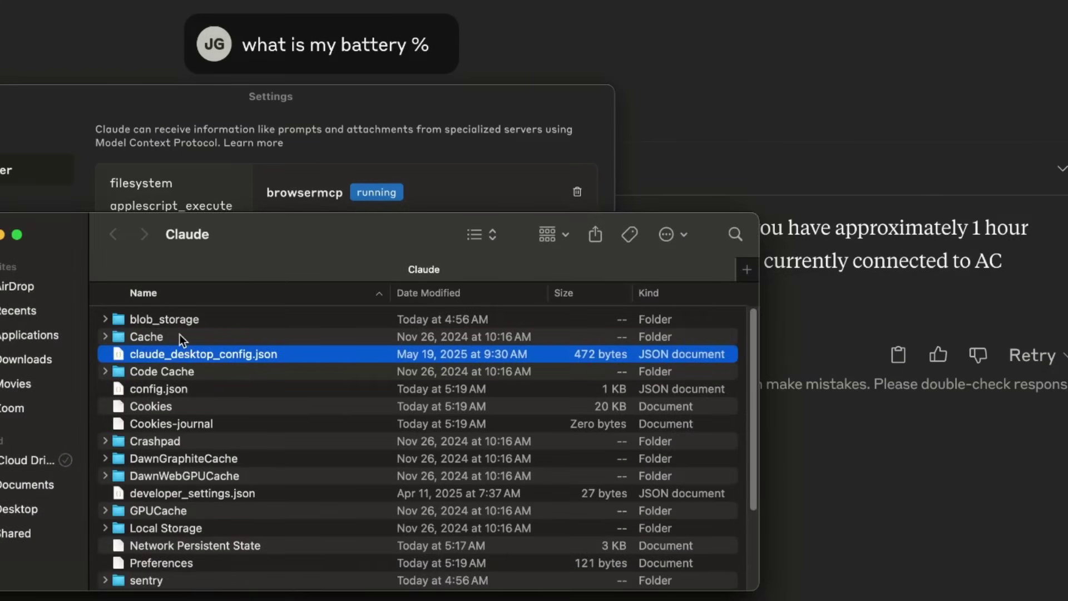
# Step: Open claude_desktop_config.json in TextEdit, read it, and close the window
pyautogui.rightClick(226, 359)
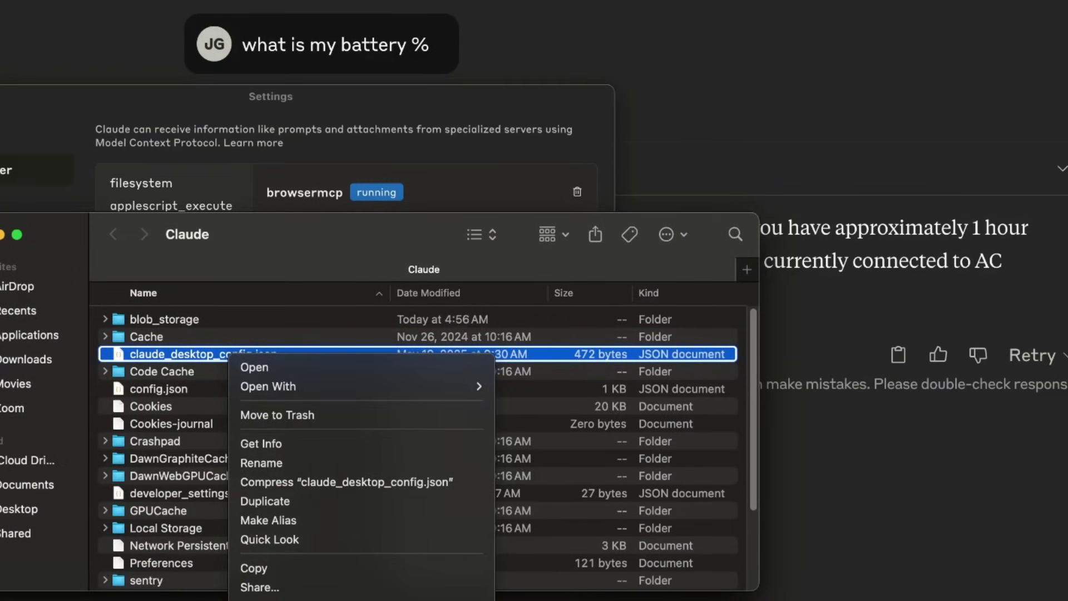
pyautogui.moveTo(423, 390)
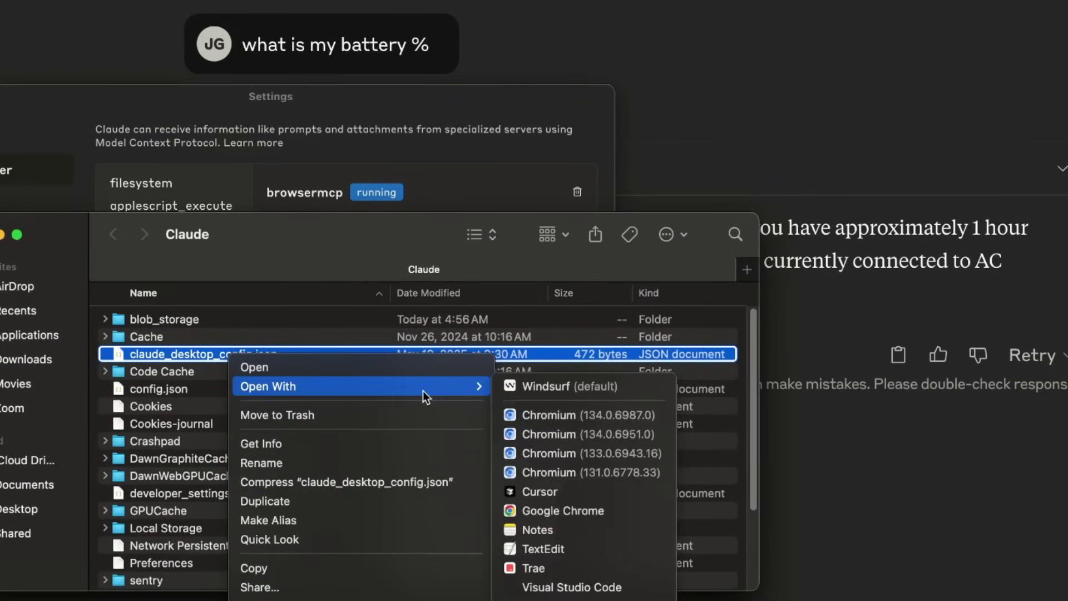
pyautogui.click(620, 551)
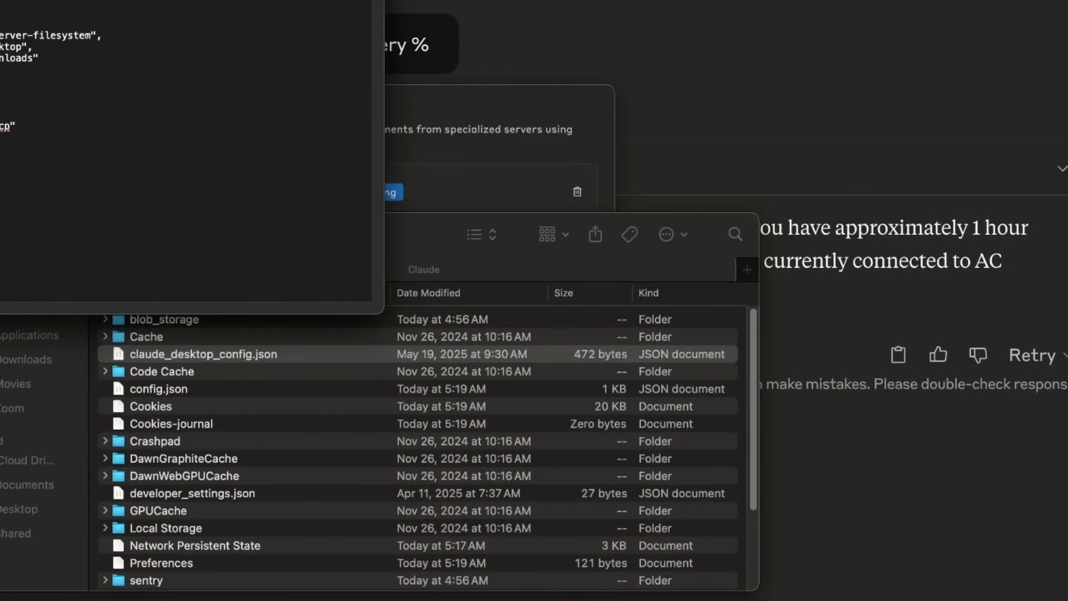
pyautogui.press('super+w')
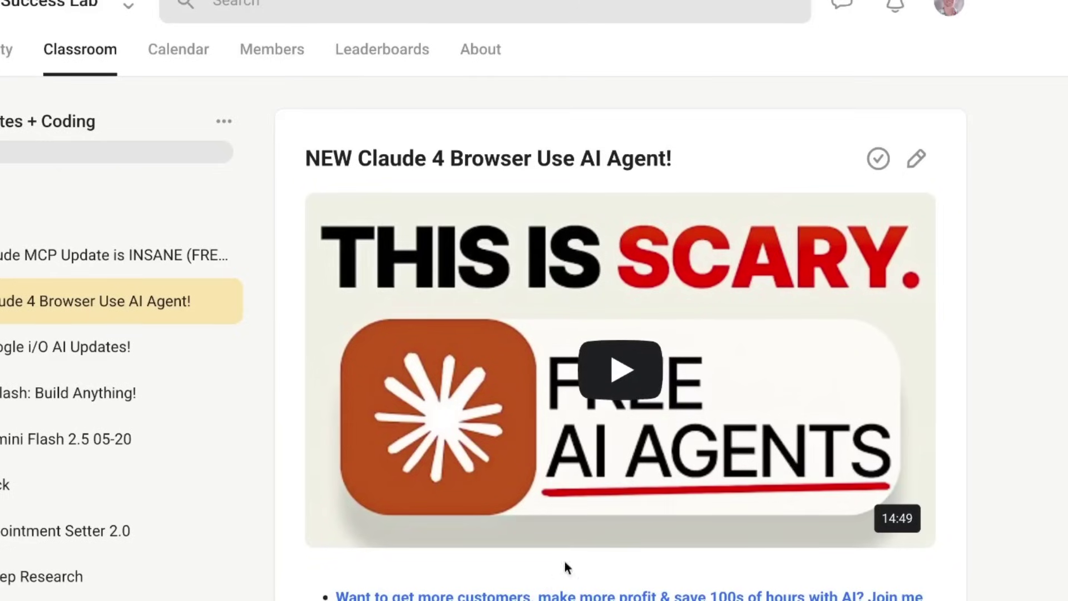
pyautogui.scroll(-15, 565, 563)
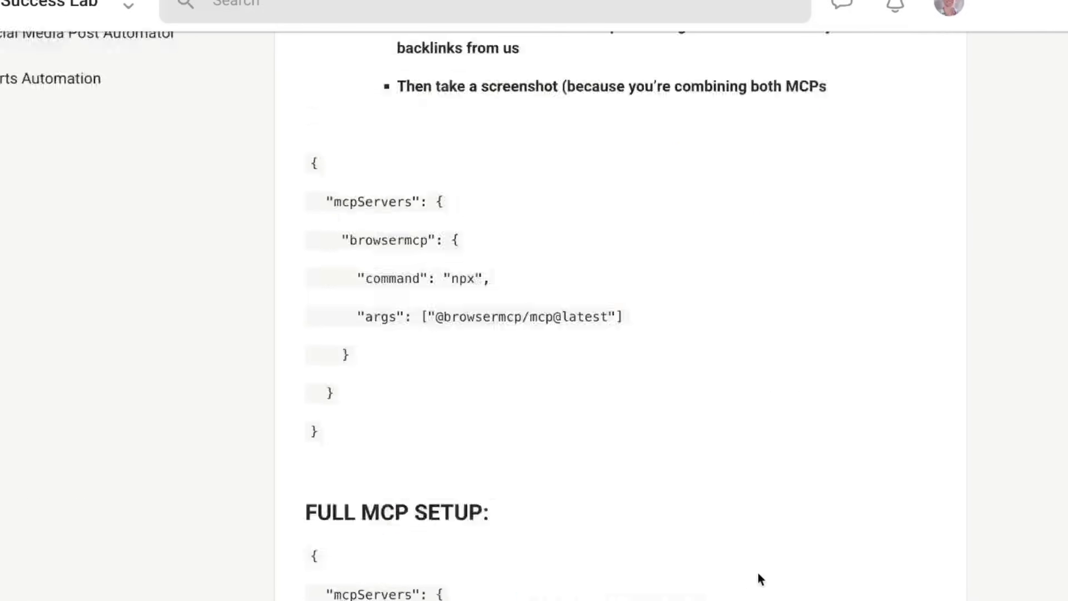
pyautogui.scroll(15, 689, 575)
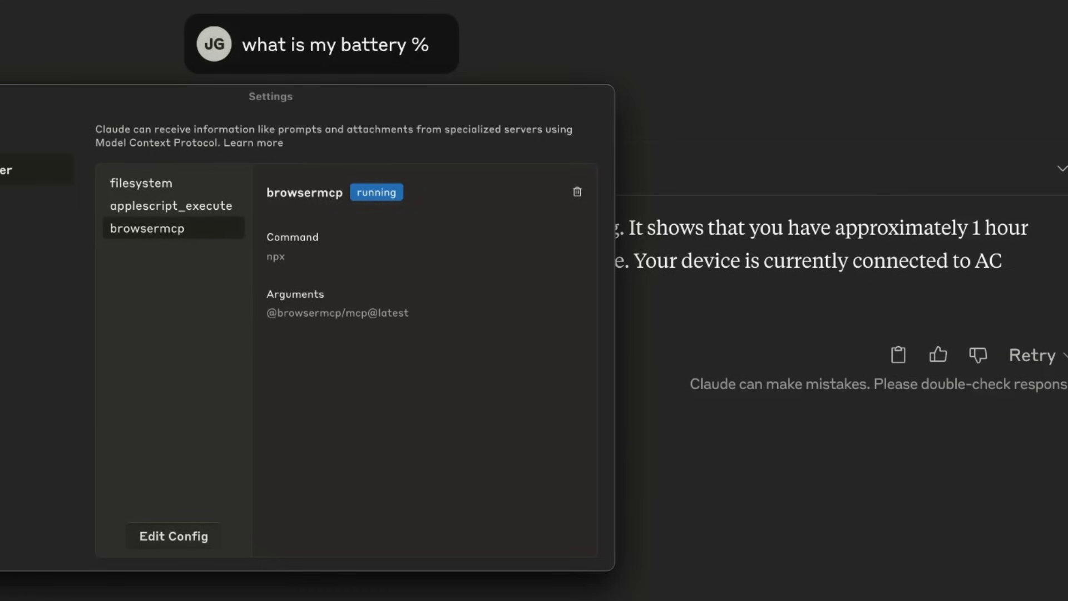
# Step: Paste the earlier main-drive free-space question into a new Claude chat and send it
pyautogui.press('Escape')
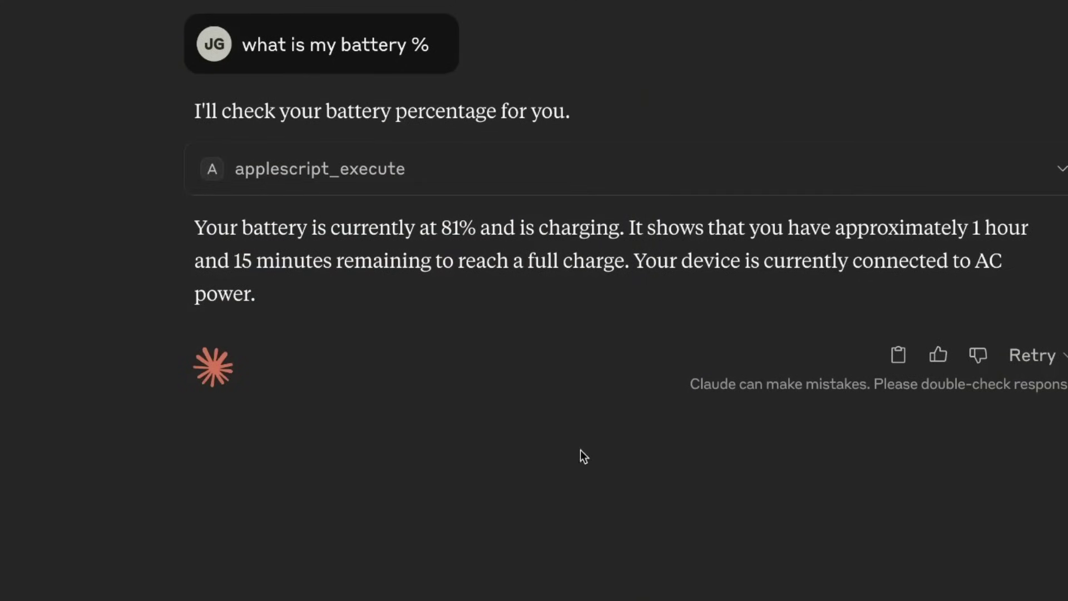
pyautogui.moveTo(411, 88)
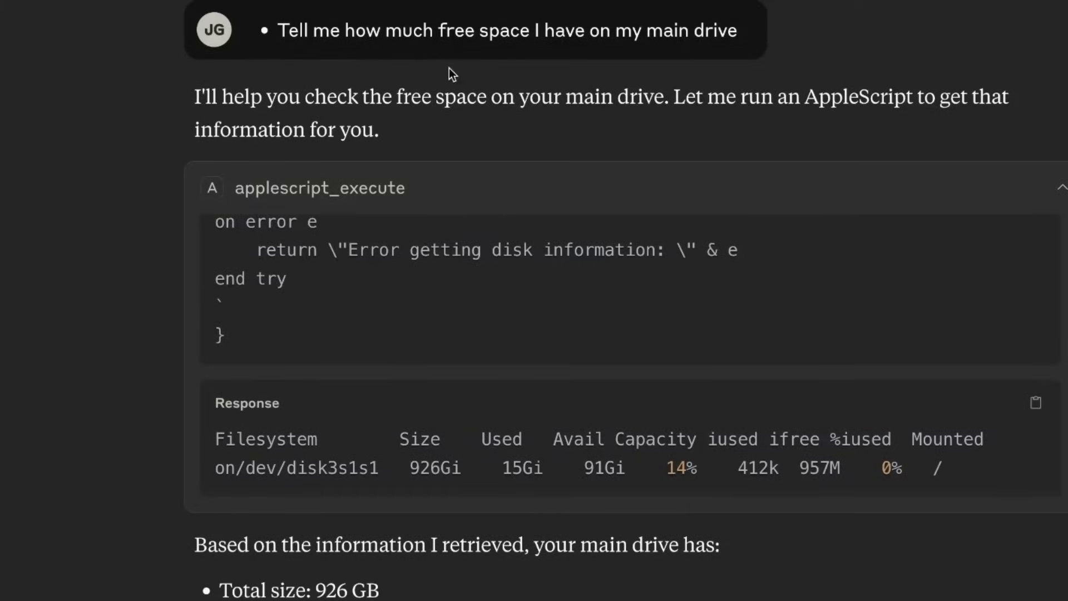
pyautogui.tripleClick(351, 28)
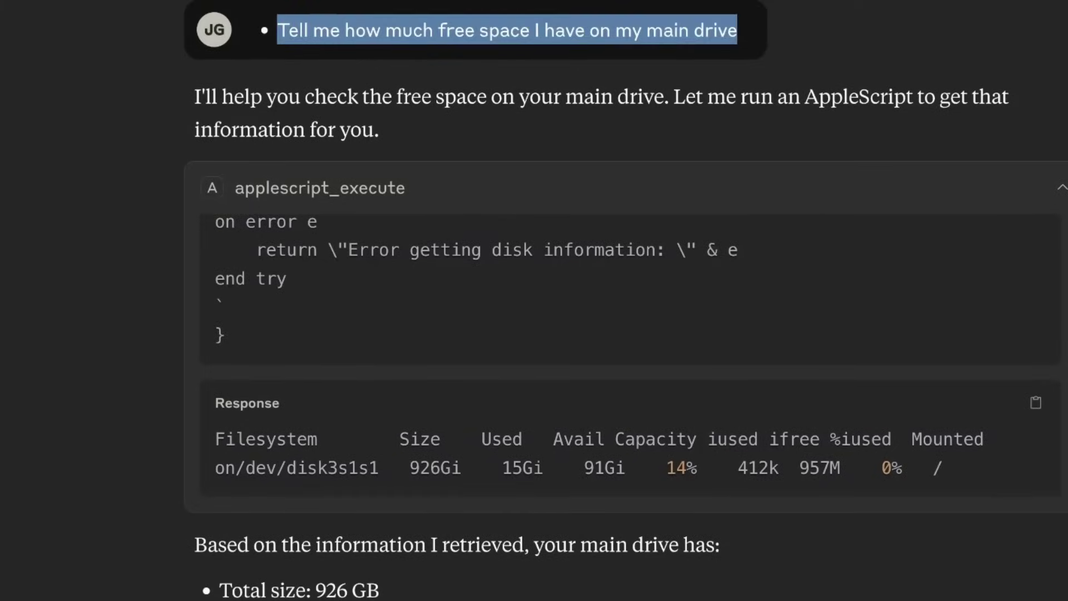
pyautogui.press('super+c')
pyautogui.press('super+n')
pyautogui.press('super+v')
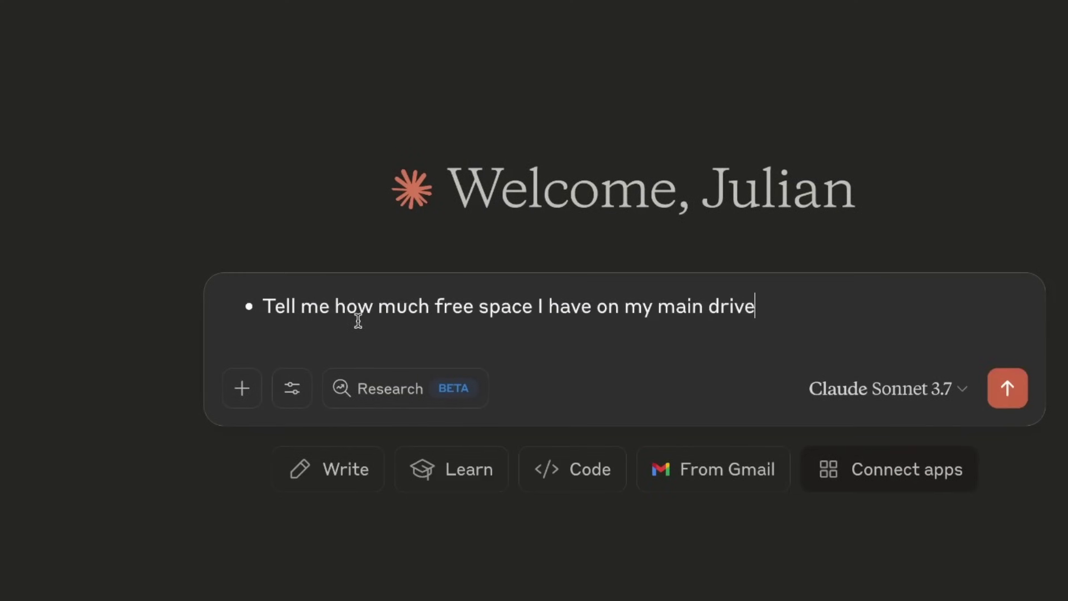
pyautogui.click(878, 387)
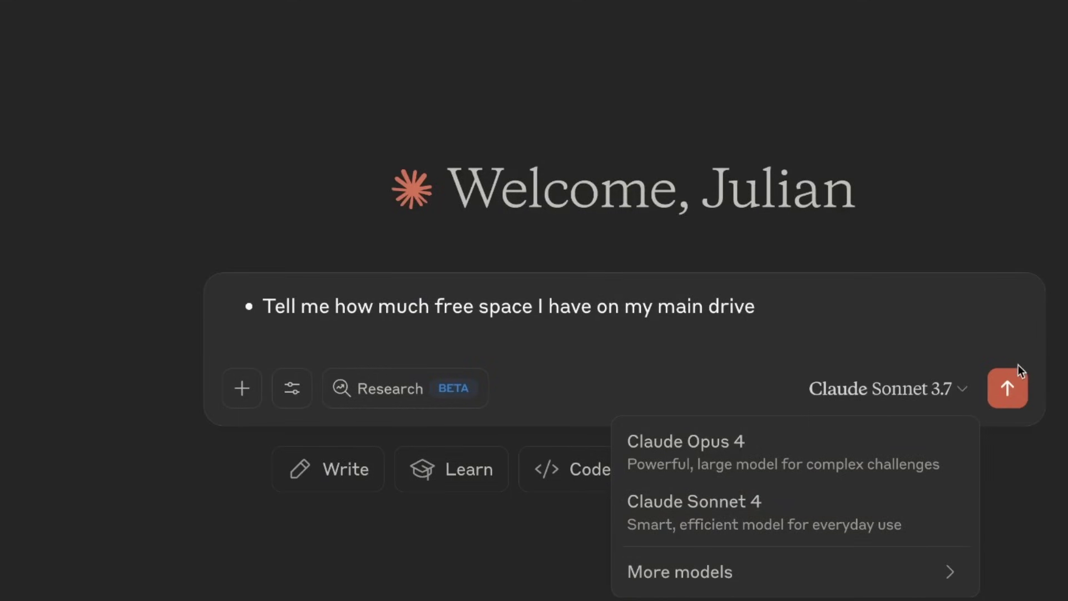
pyautogui.click(1014, 382)
pyautogui.click(1010, 386)
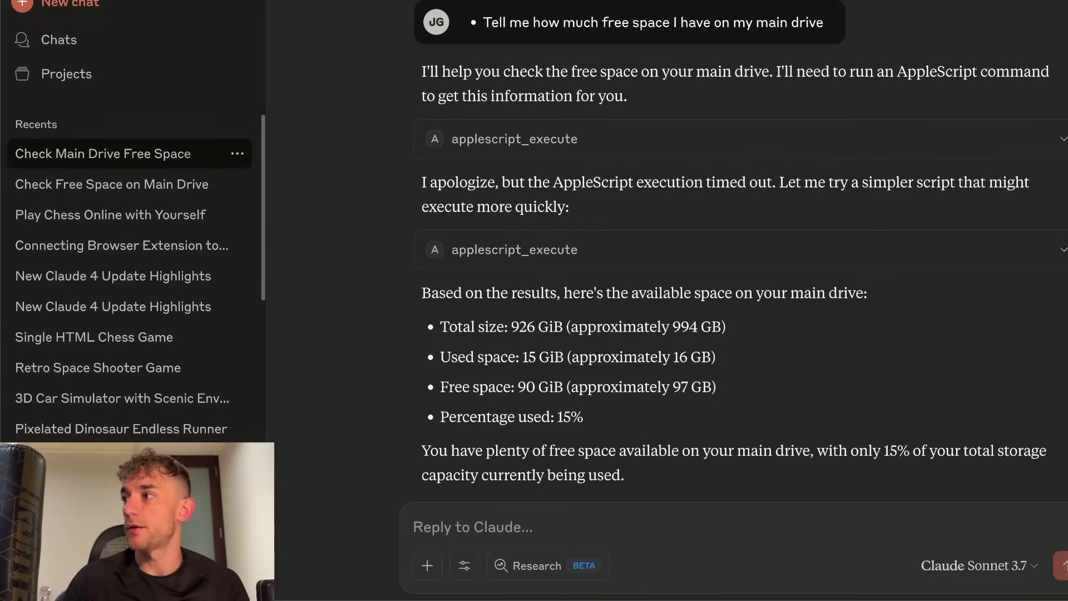
# Step: Review the answer (90 GiB free, 15% used) and expand the first AppleScript run's code
pyautogui.scroll(-2, 879, 319)
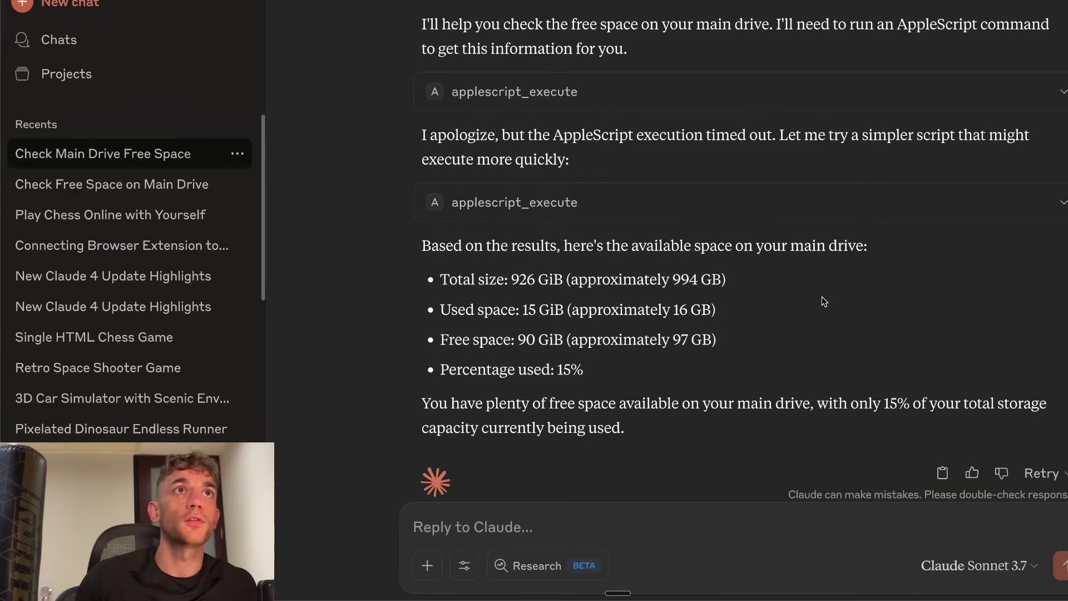
pyautogui.scroll(2, 822, 296)
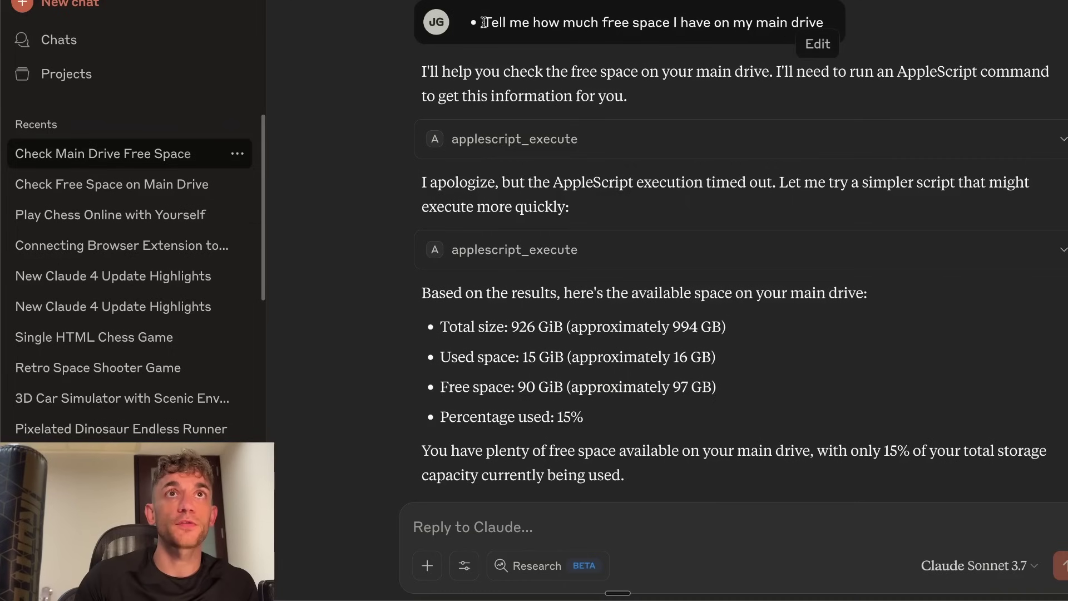
pyautogui.tripleClick(467, 23)
pyautogui.click(517, 139)
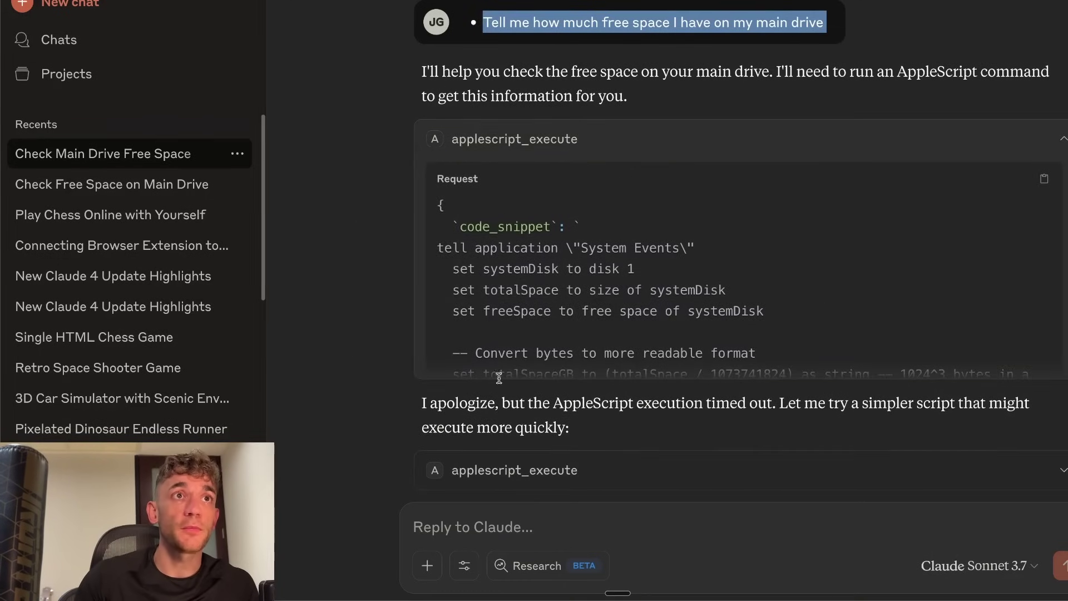
pyautogui.scroll(-8, 622, 312)
# Step: Switch to Chrome, allow the System Events request, and move Streamlabs Desktop left in the Dock
pyautogui.click(515, 563)
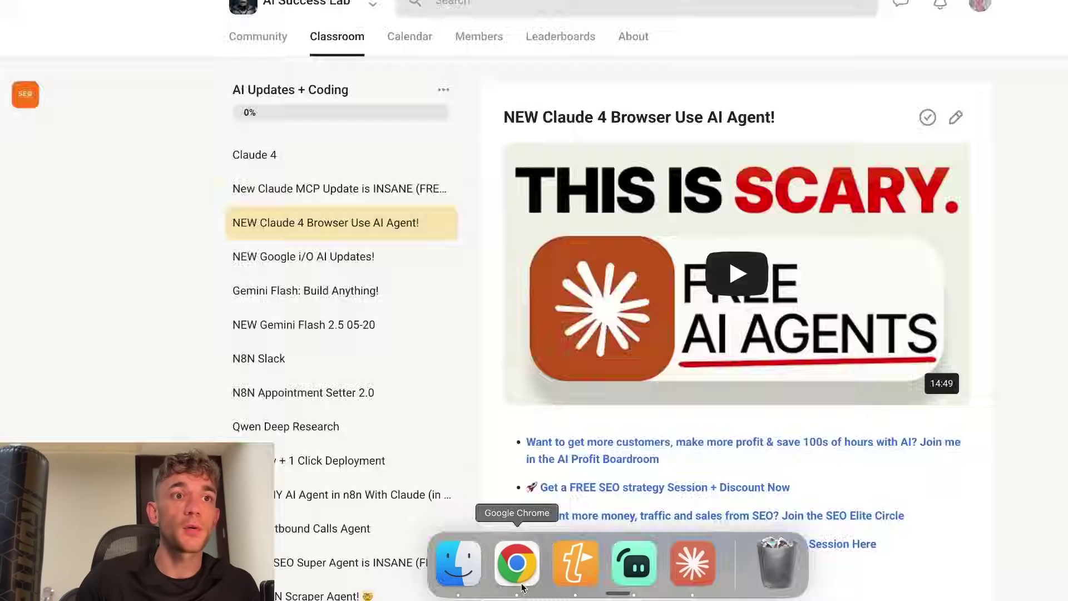
pyautogui.click(666, 154)
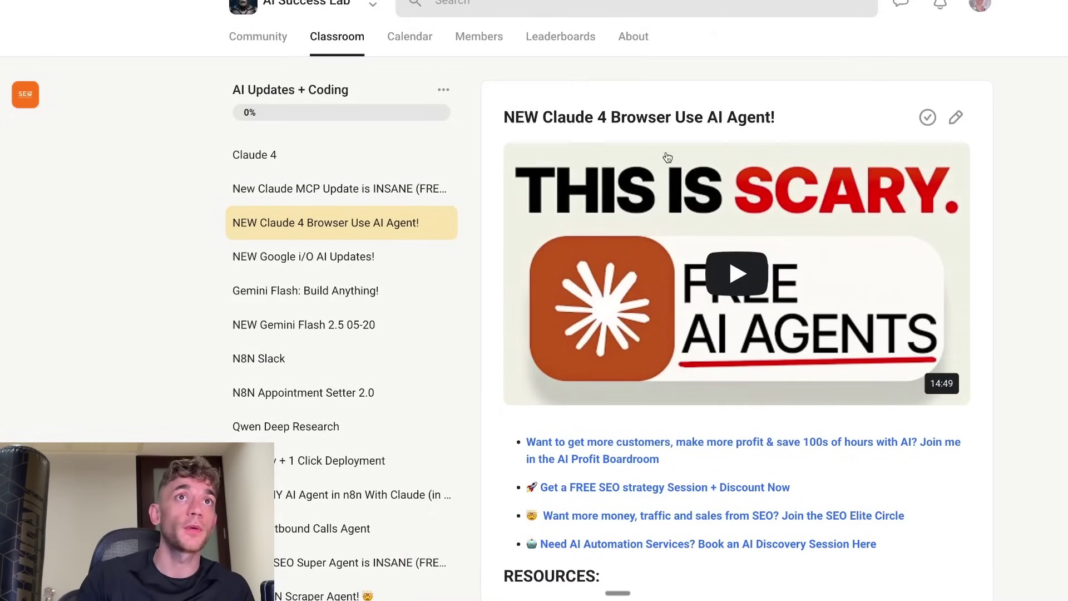
pyautogui.moveTo(572, 580)
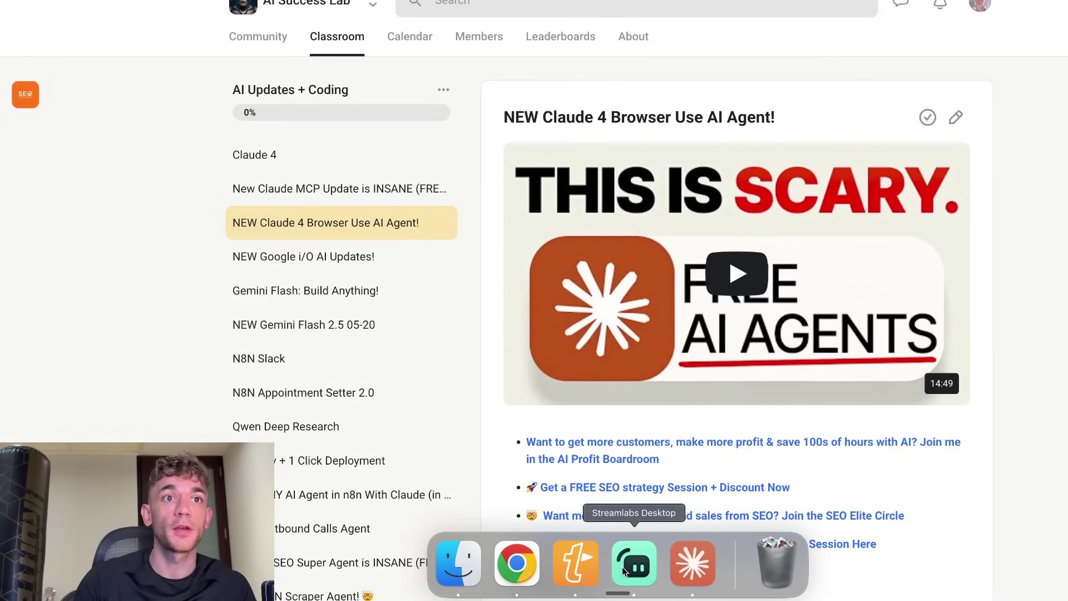
pyautogui.moveTo(623, 571); pyautogui.dragTo(574, 567)
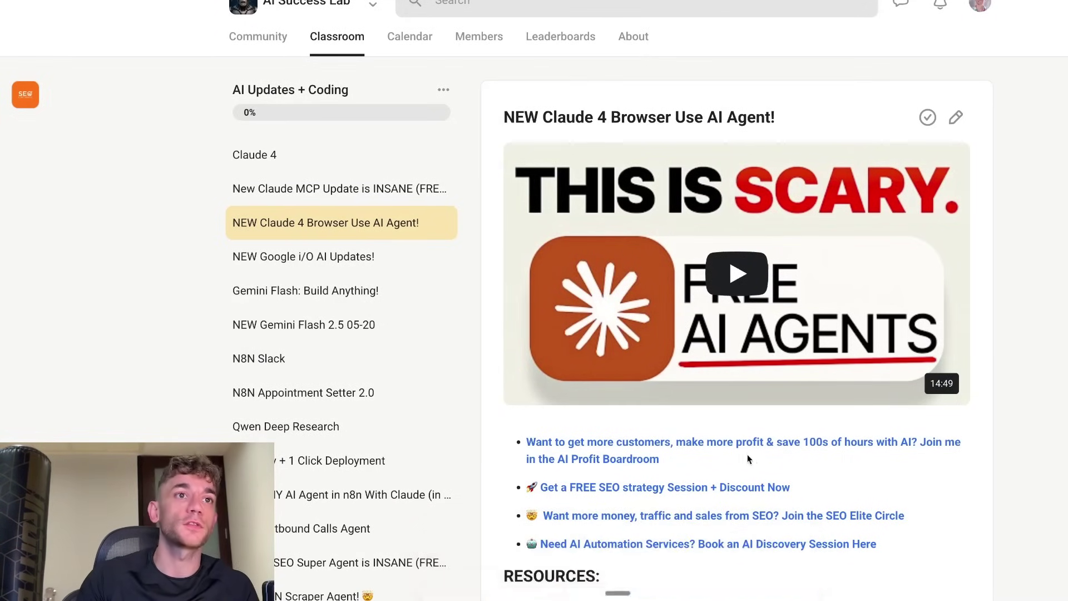
# Step: Switch back to the Claude desktop app from the Dock
pyautogui.scroll(-12, 747, 458)
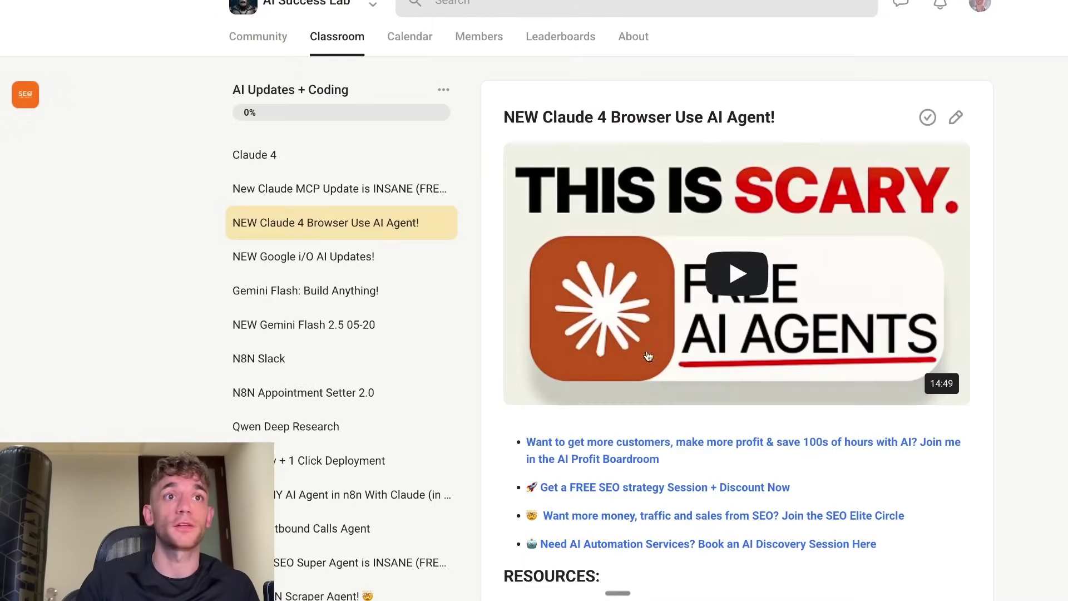
pyautogui.moveTo(633, 573)
pyautogui.click(706, 566)
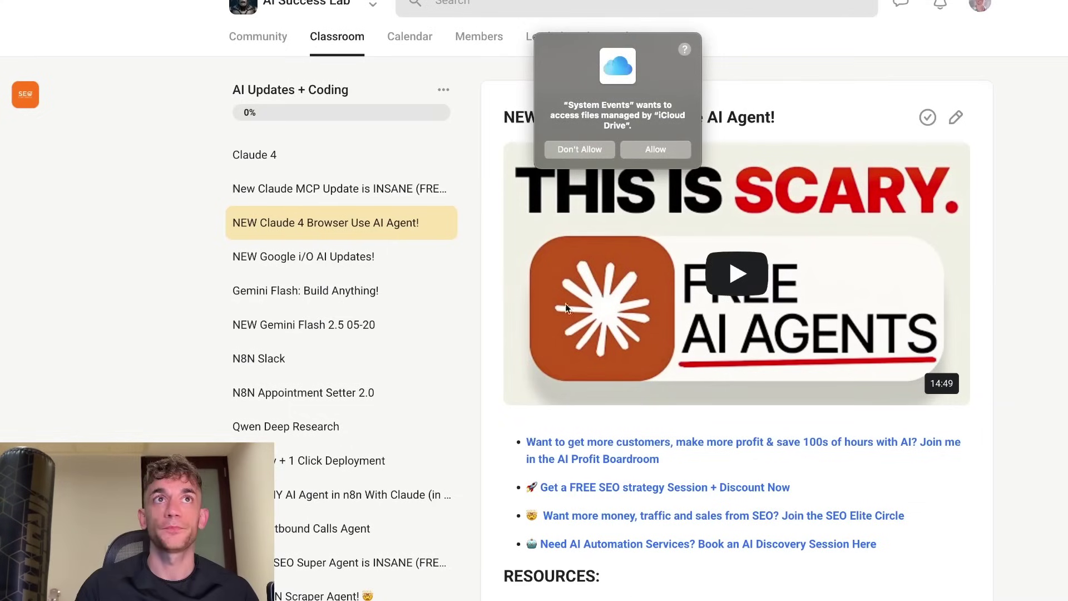
# Step: Grant System Events access, bring Claude to the front and clear the prompt selection
pyautogui.click(667, 148)
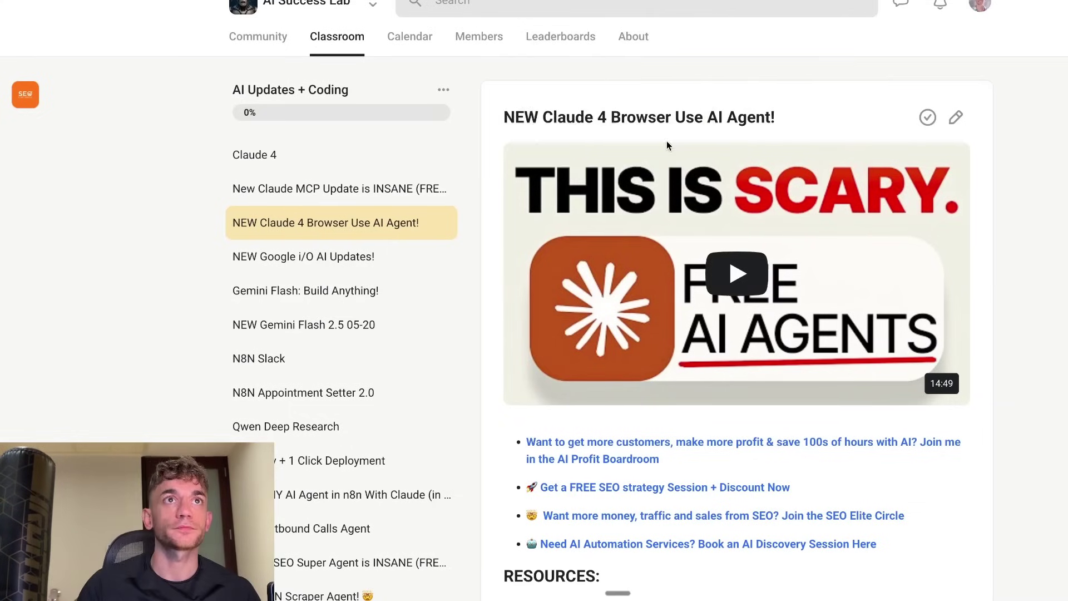
pyautogui.moveTo(594, 594)
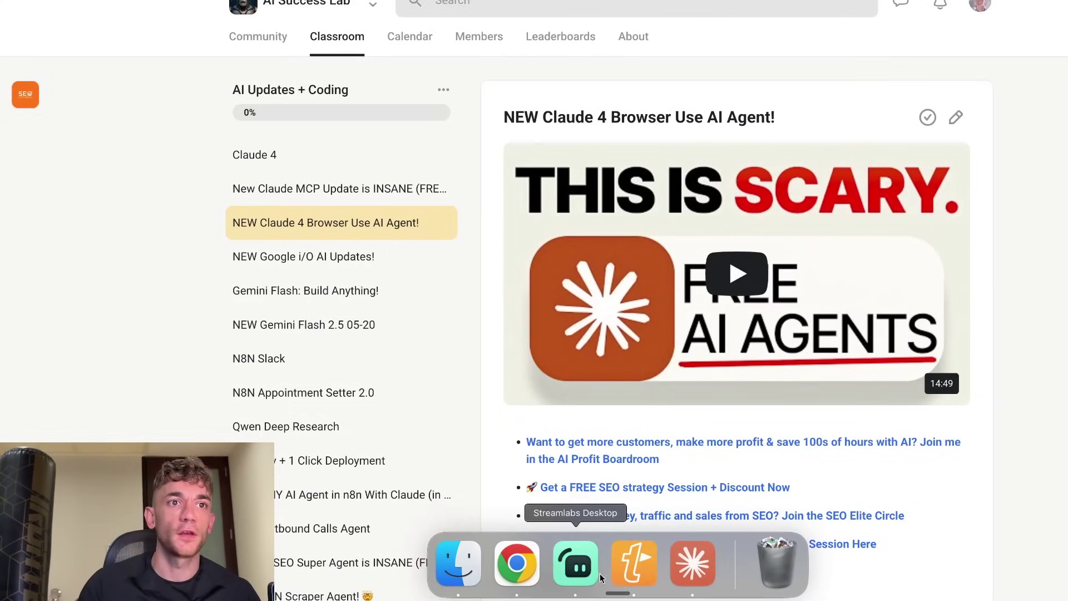
pyautogui.click(692, 563)
pyautogui.scroll(3, 713, 372)
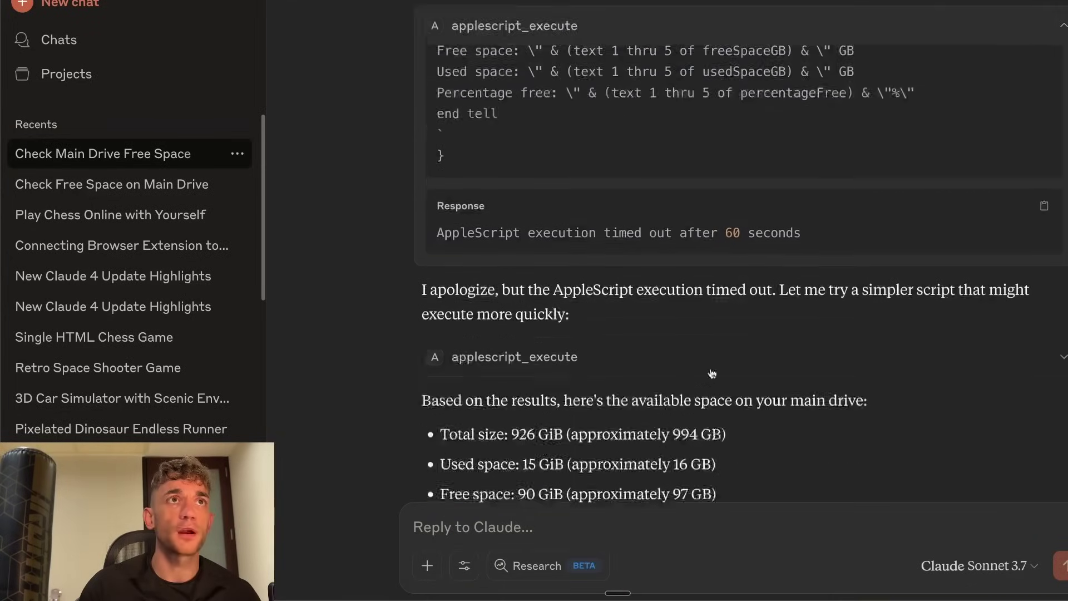
pyautogui.scroll(5, 750, 345)
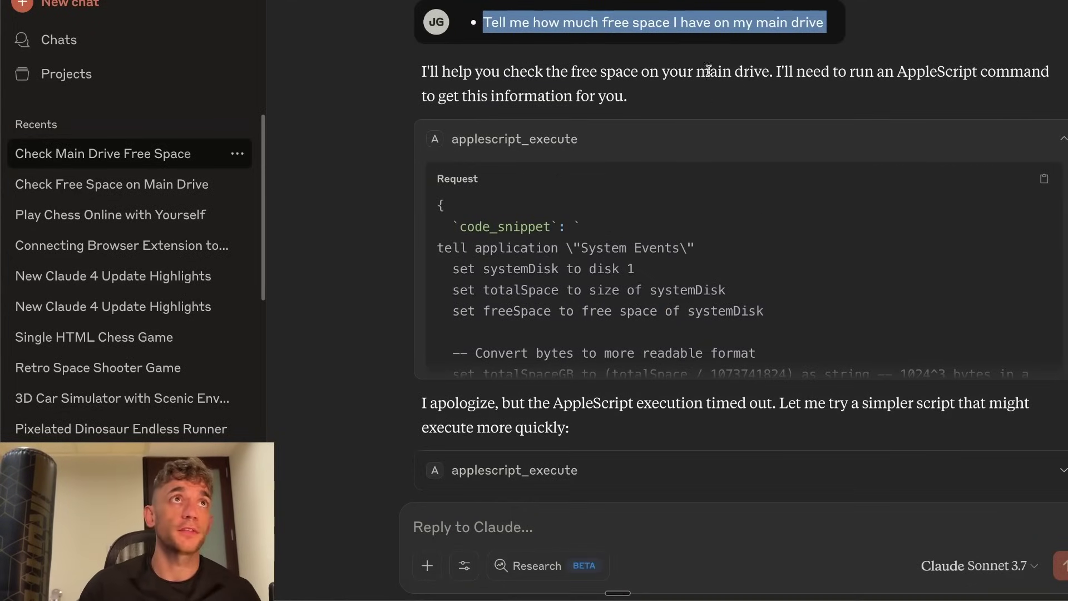
pyautogui.click(563, 46)
# Step: Move Claude next to Chrome in the Dock and return to the Claude app
pyautogui.moveTo(631, 562)
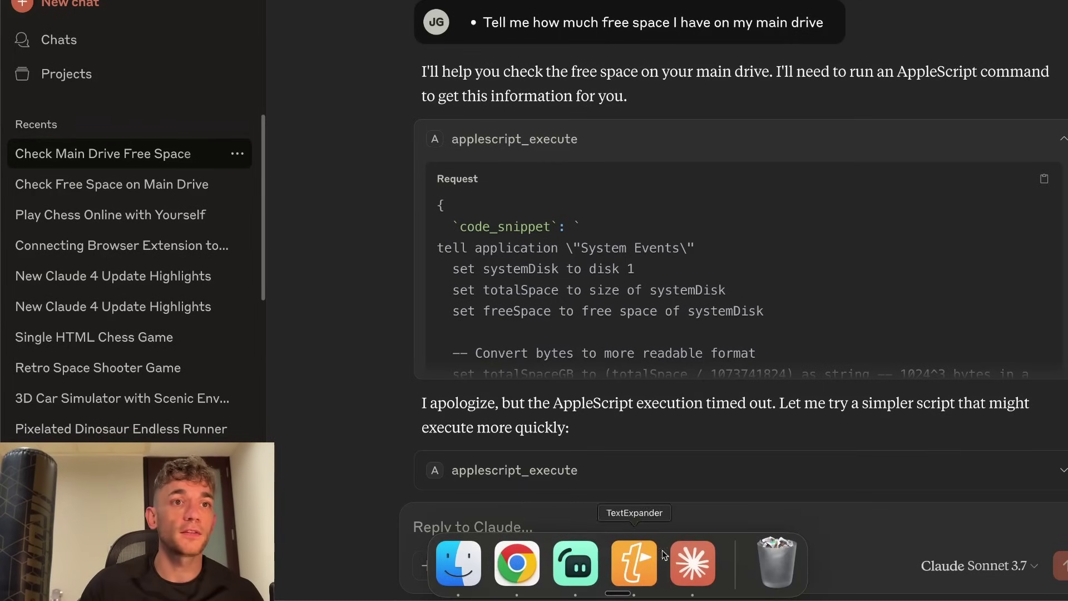
pyautogui.moveTo(692, 562); pyautogui.dragTo(551, 562)
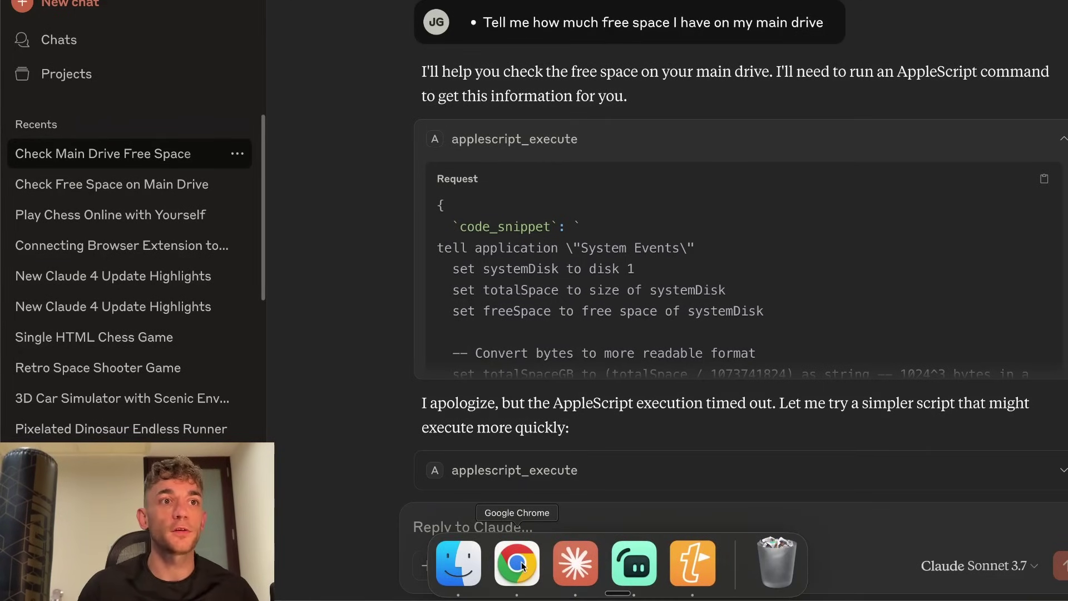
pyautogui.click(517, 563)
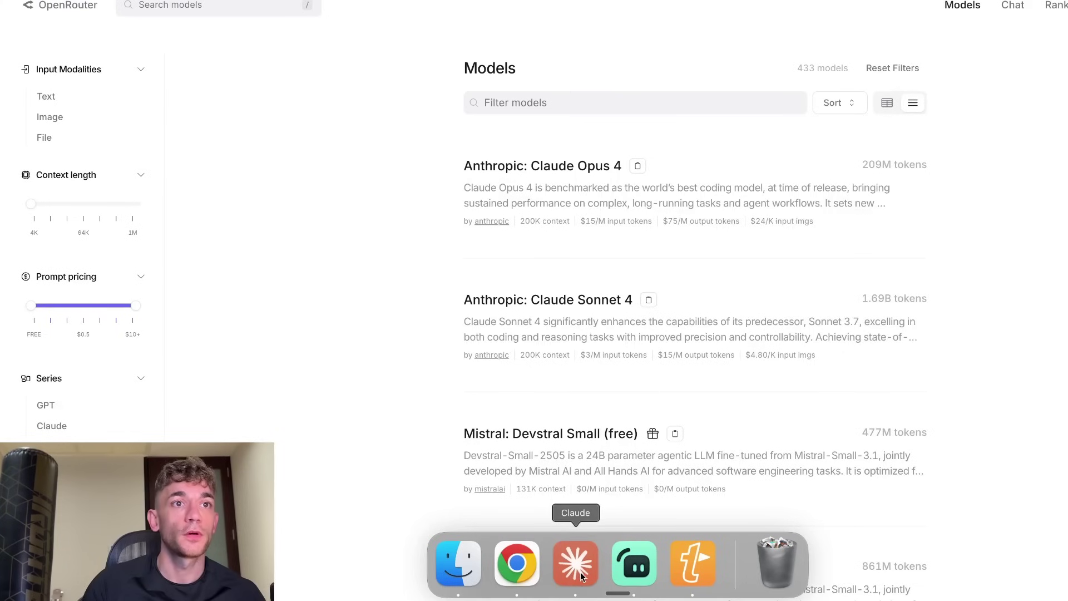
pyautogui.click(573, 563)
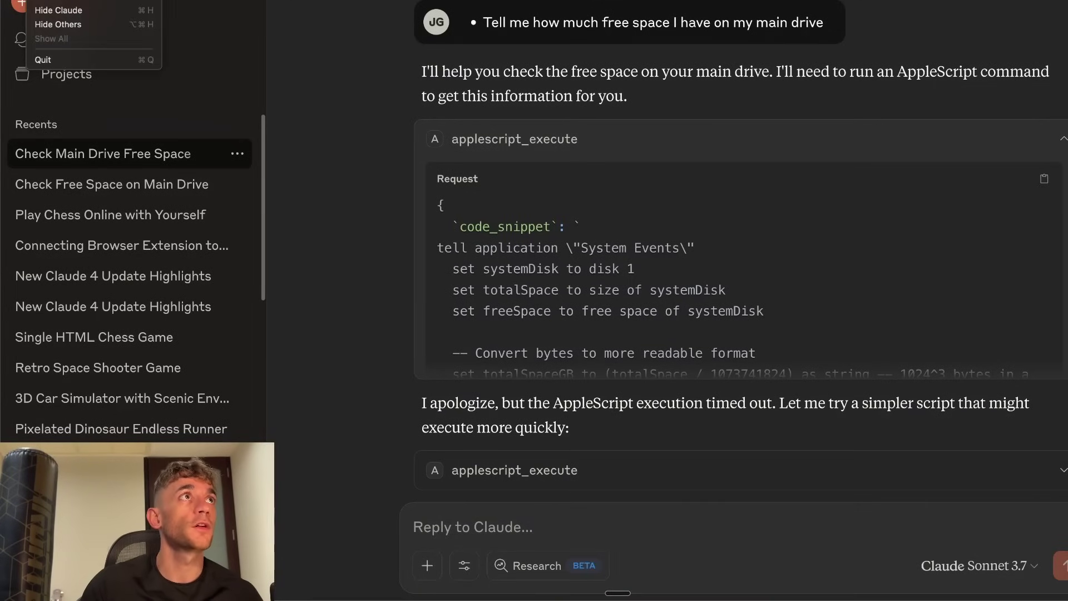
pyautogui.press('Escape')
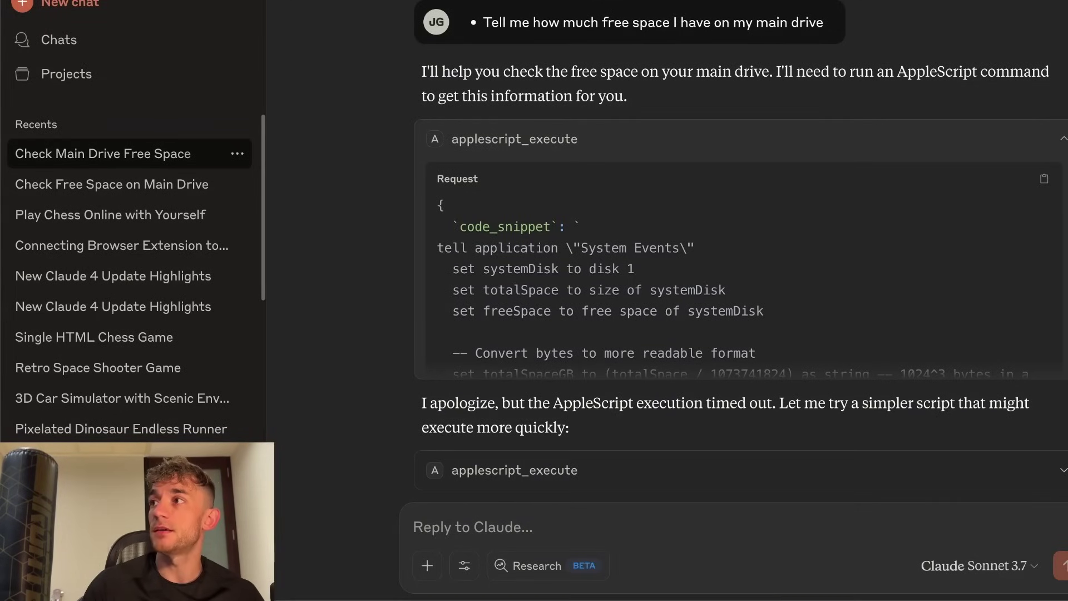
# Step: Open Claude's Developer settings and view the browsermcp server's status
pyautogui.press('super+comma')
pyautogui.click(464, 149)
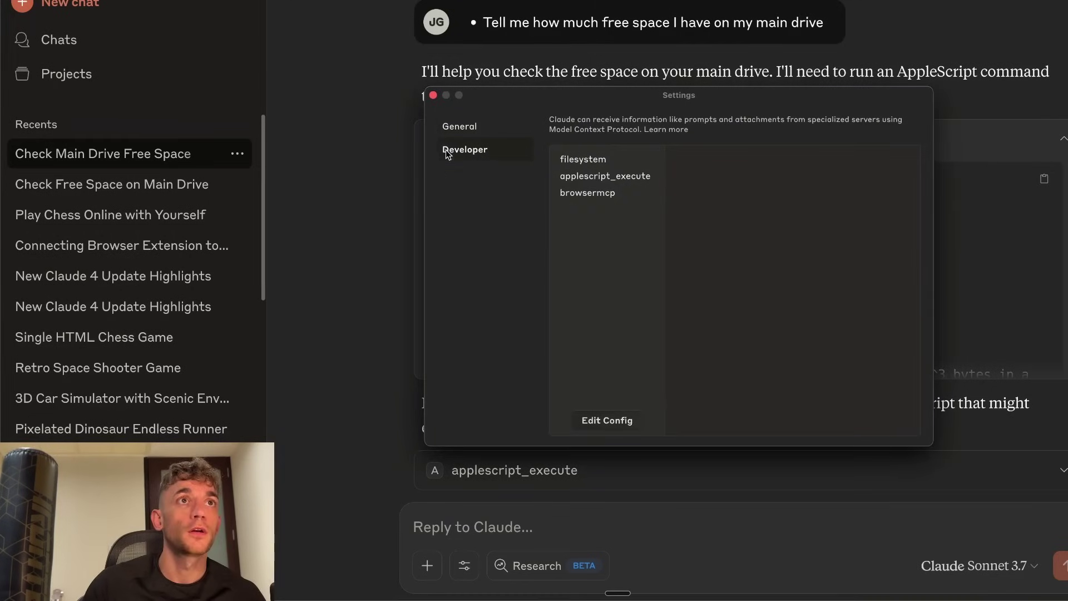
pyautogui.click(595, 193)
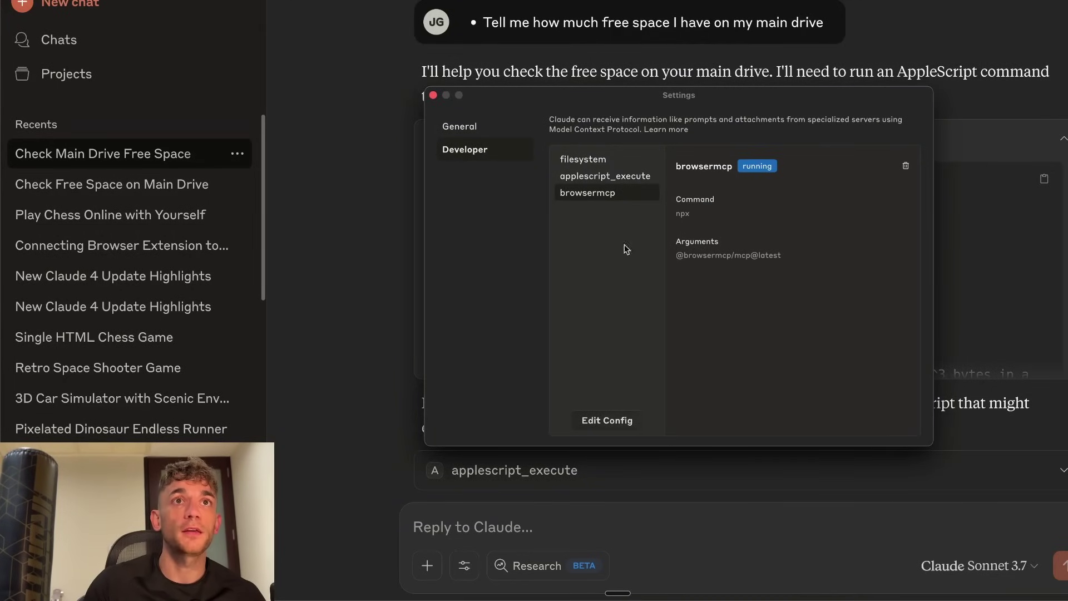
# Step: Close Settings and switch to the OpenRouter models page in Chrome
pyautogui.click(434, 96)
pyautogui.moveTo(670, 572)
pyautogui.click(543, 573)
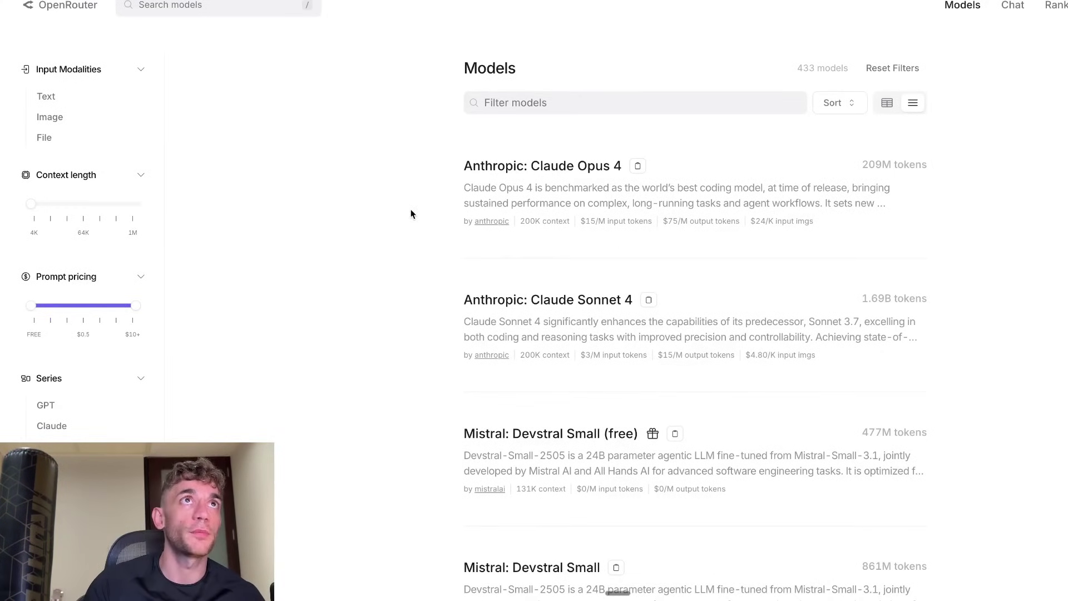
# Step: Connect Browser MCP to the OpenRouter tab from Chrome's Extensions menu, then go back to Claude
pyautogui.click(979, 2)
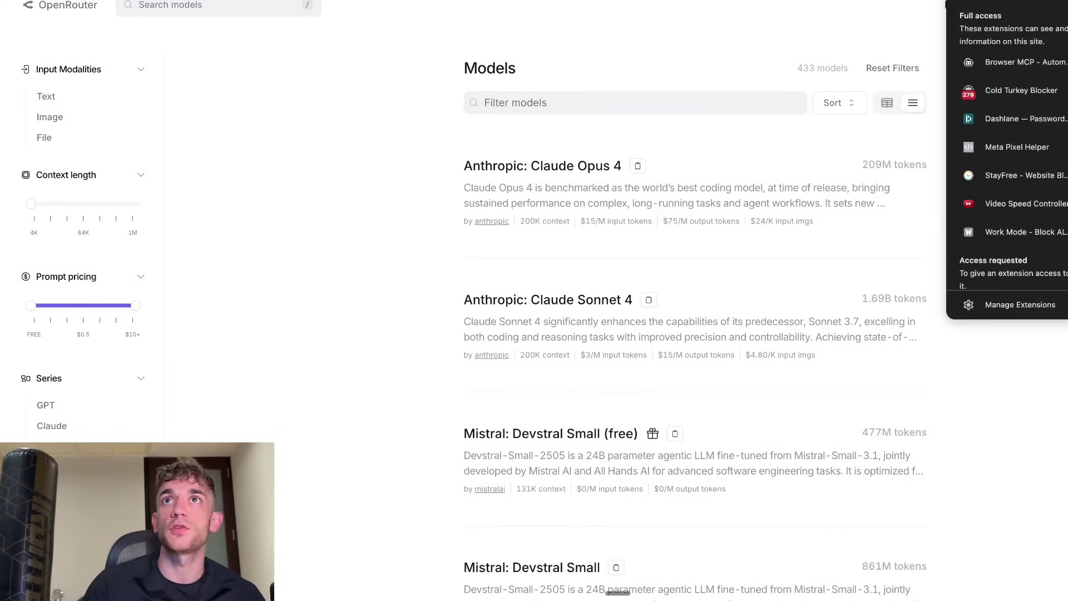
pyautogui.click(980, 68)
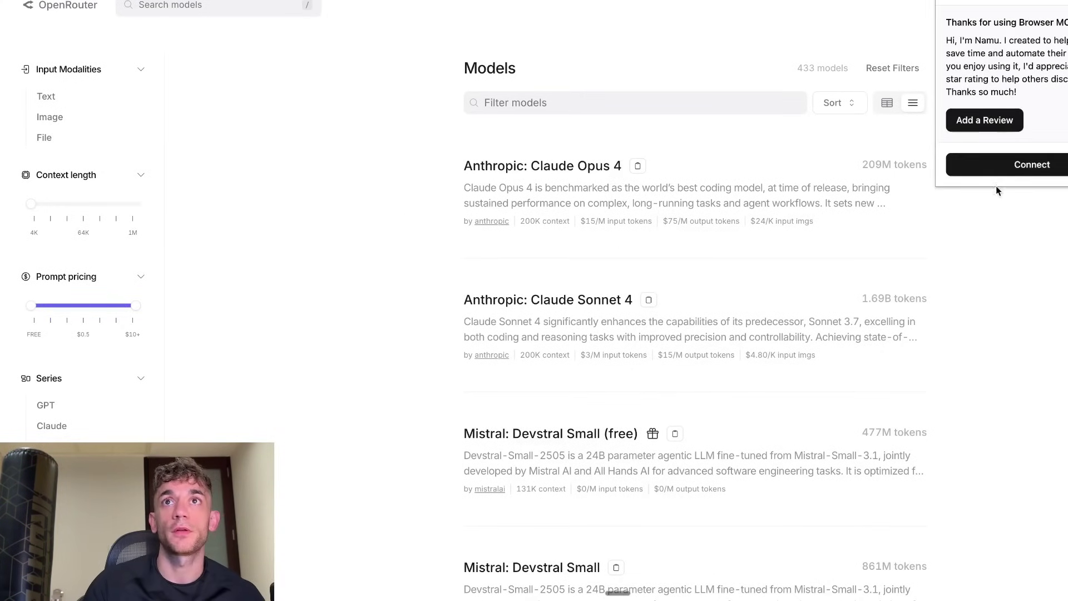
pyautogui.click(998, 167)
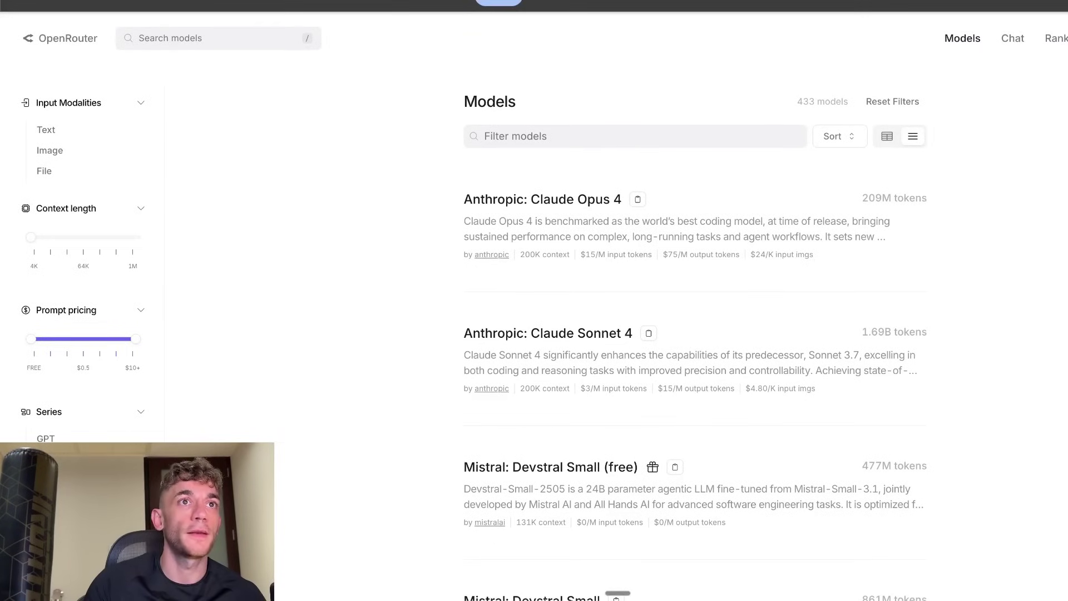
pyautogui.moveTo(547, 597)
pyautogui.click(575, 563)
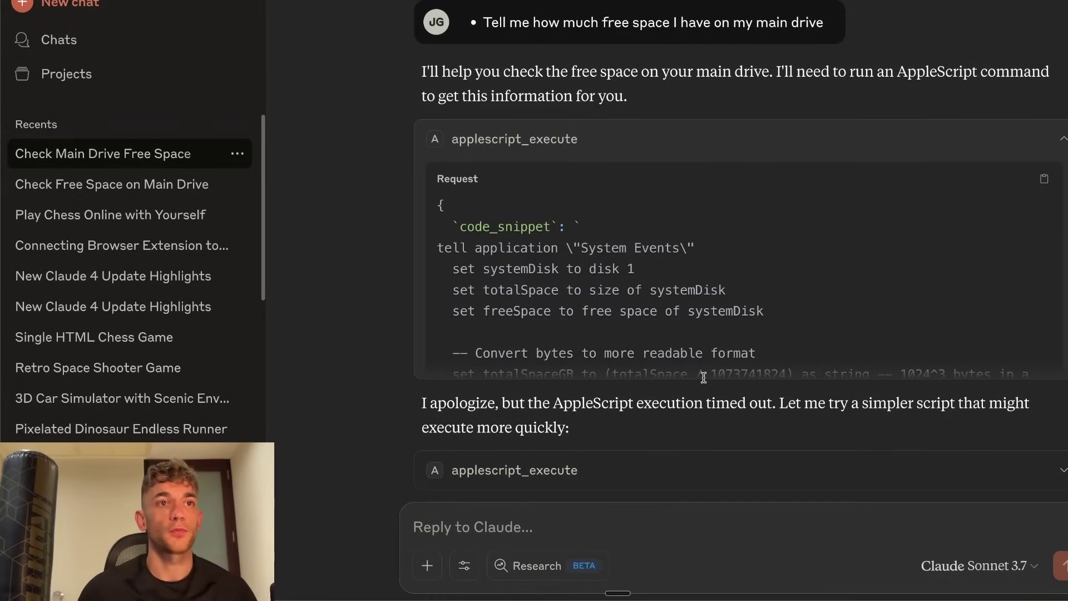
# Step: Send Claude the prompt 'research the latest news on Claude 4'
pyautogui.write('research teh l')
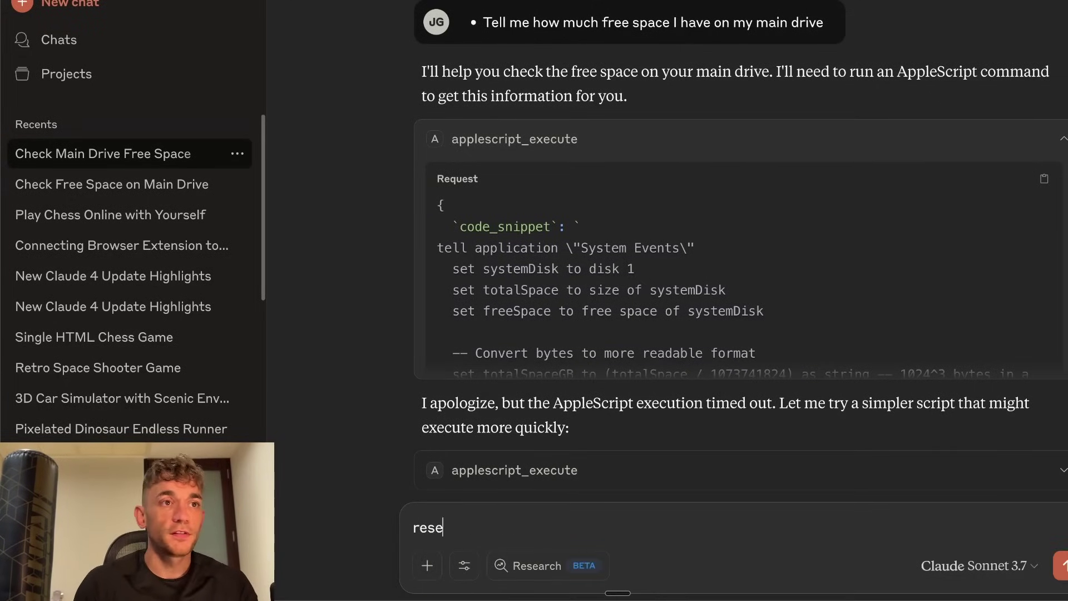
pyautogui.press('BackSpace')
pyautogui.press('BackSpace')
pyautogui.press('BackSpace')
pyautogui.press('BackSpace')
pyautogui.press('BackSpace')
pyautogui.write('the latest news on')
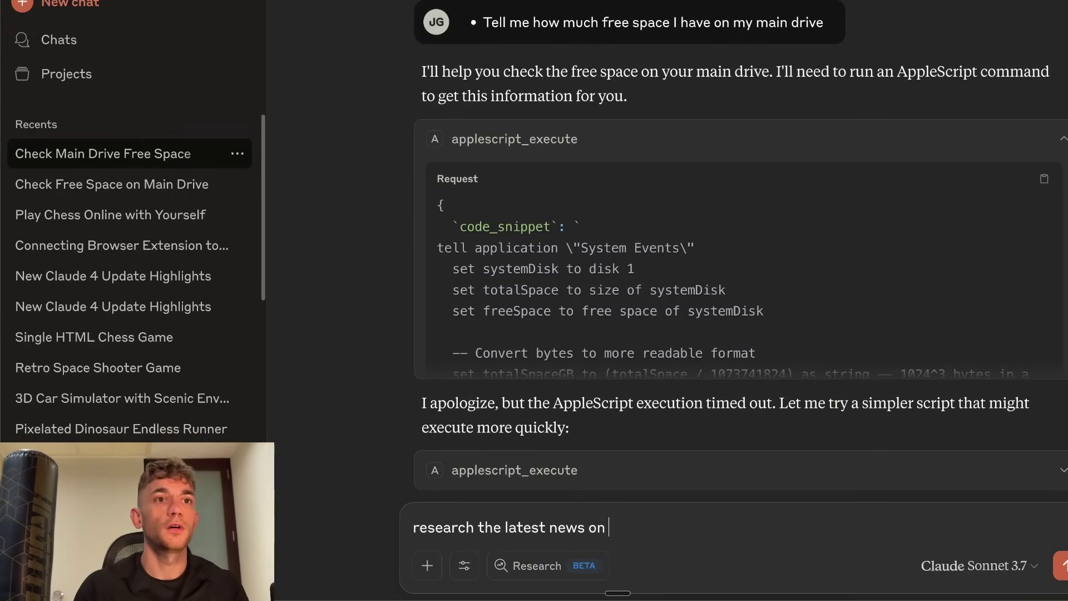
pyautogui.write(' Claude 4')
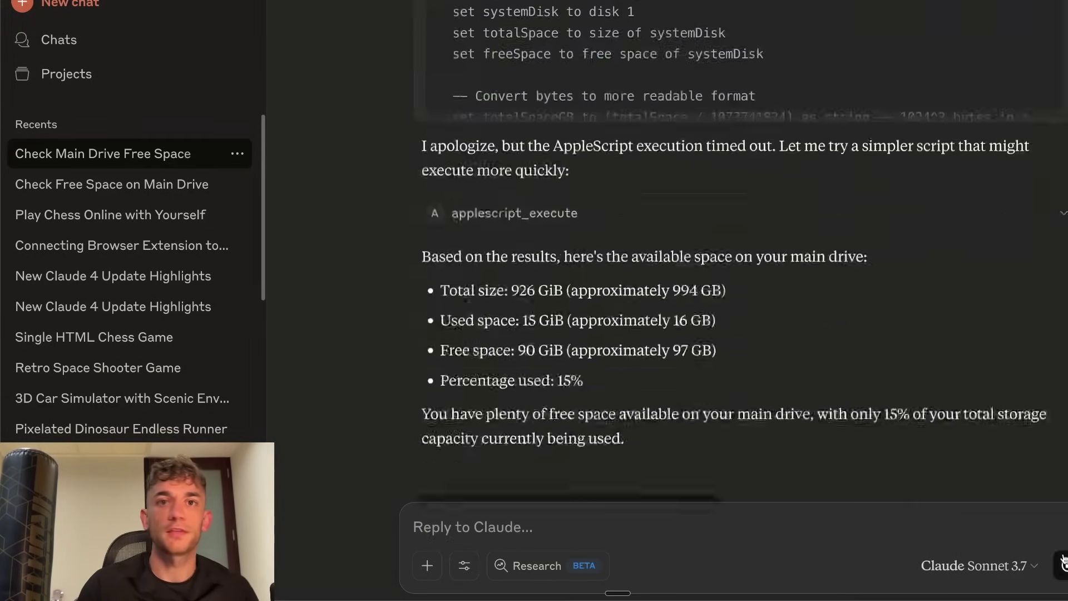
pyautogui.click(531, 590)
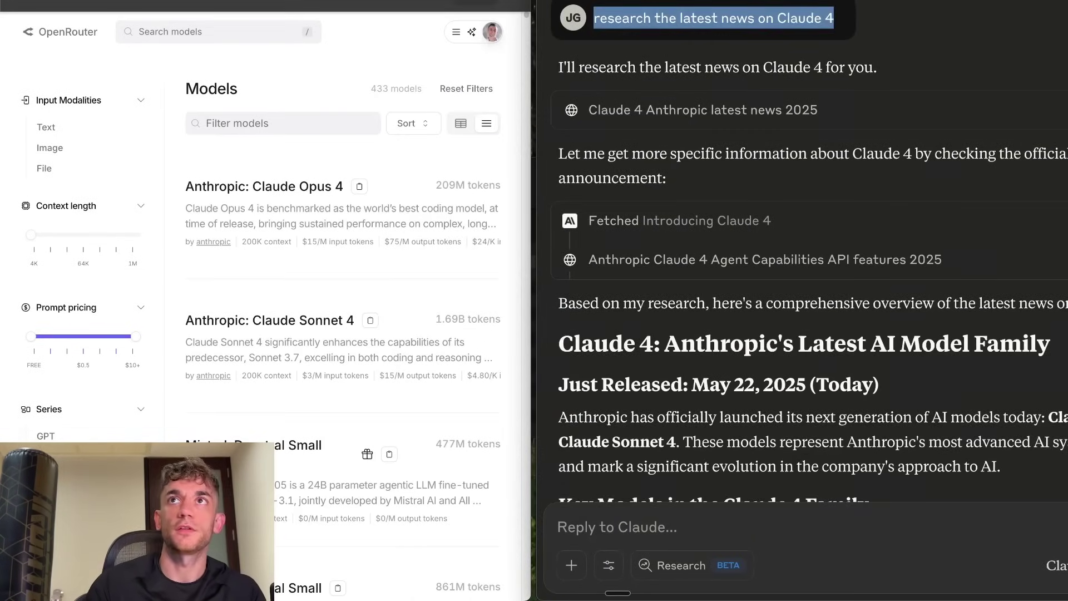
# Step: In a new chat, send 'research the latest news on Claude 4 using browser mcp'
pyautogui.press('super+n')
pyautogui.write('research the latest news on Claude 4 using brwo')
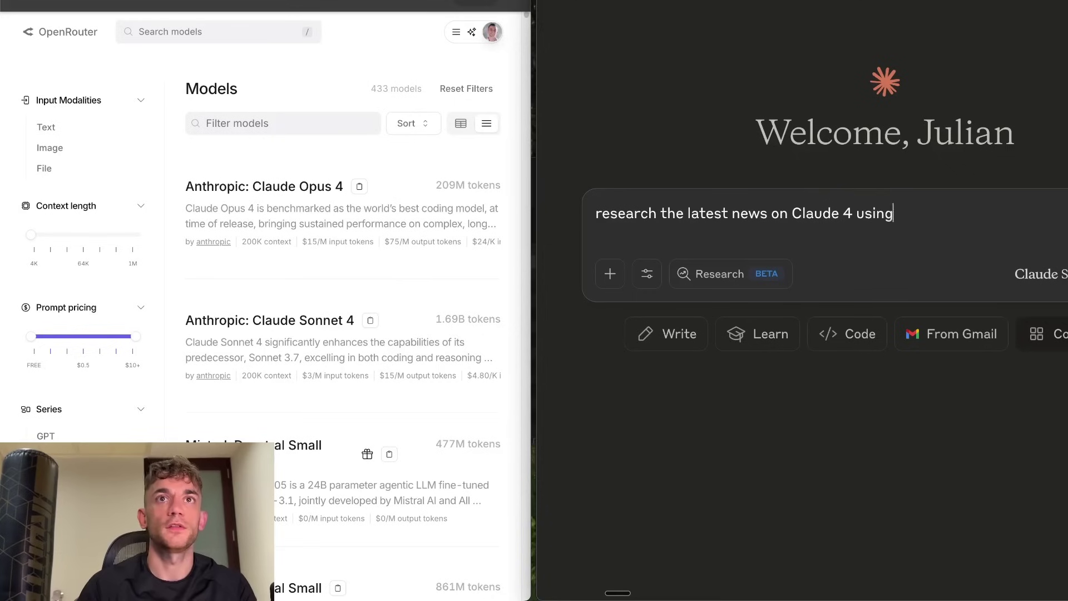
pyautogui.press('BackSpace')
pyautogui.press('BackSpace')
pyautogui.write('owser mcp')
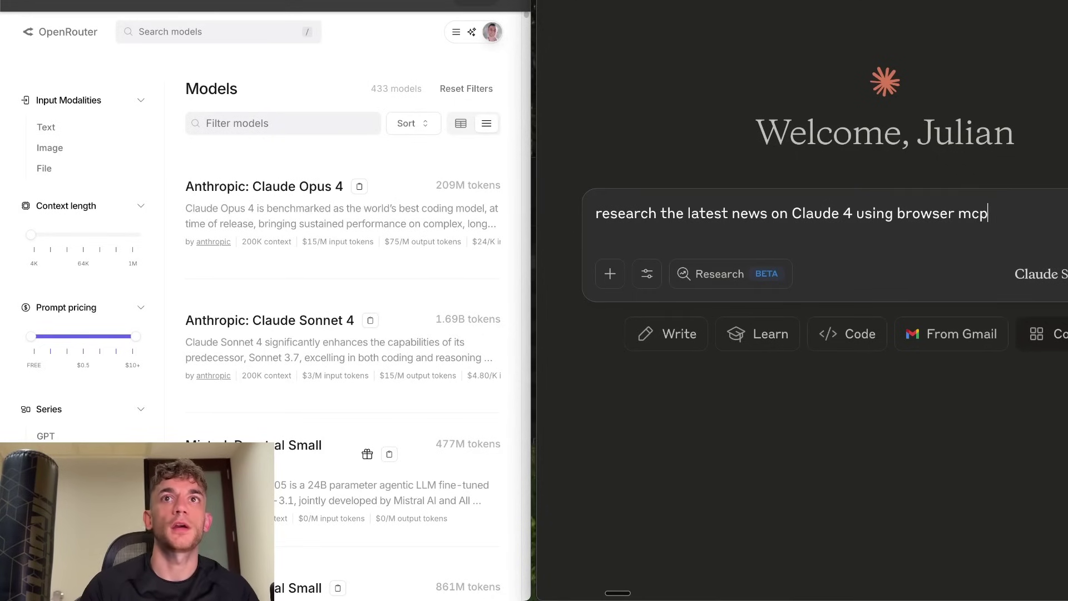
pyautogui.press('Return')
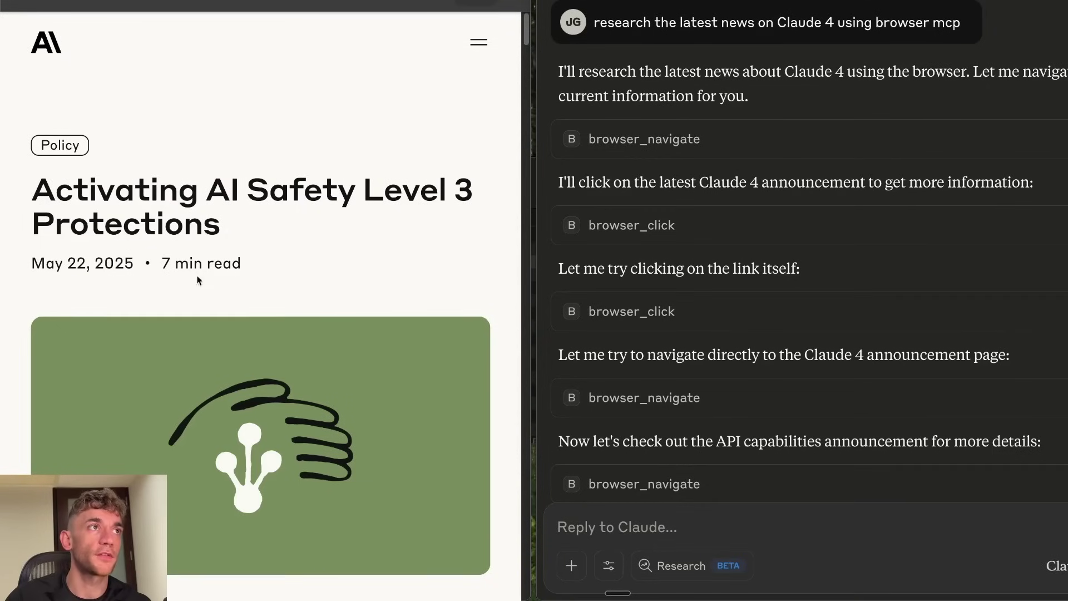
# Step: Select the opening line and the Claude 4 features section of the research summary
pyautogui.scroll(-10, 831, 293)
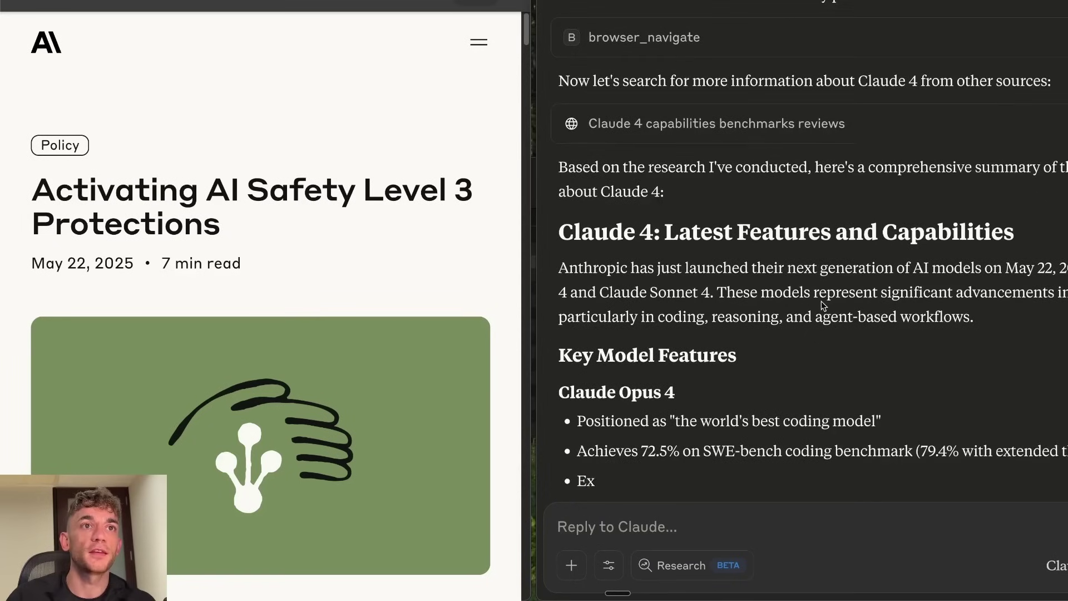
pyautogui.scroll(2, 786, 322)
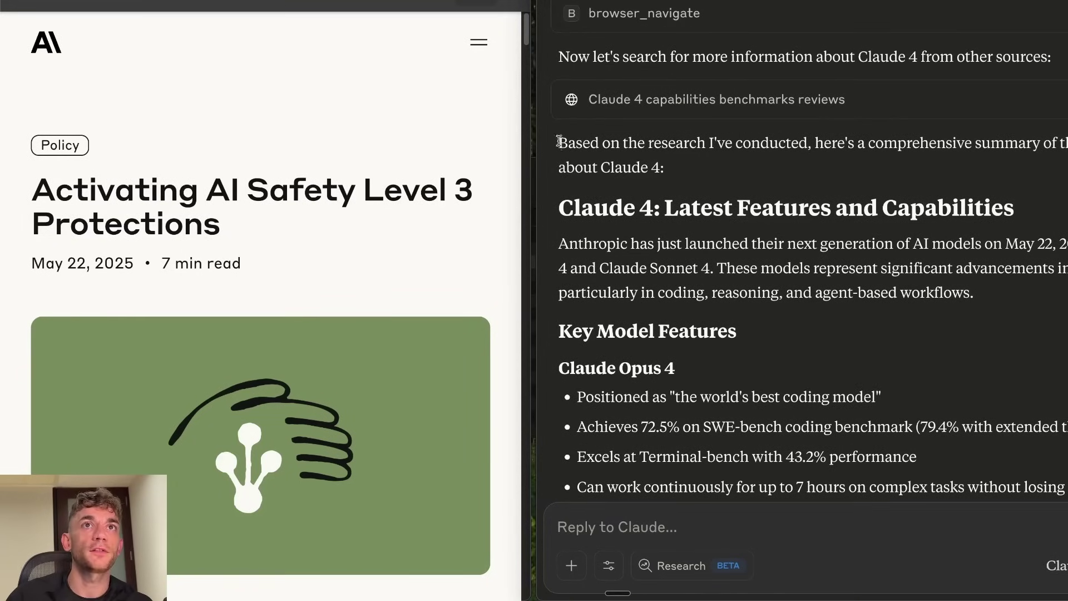
pyautogui.moveTo(558, 143); pyautogui.dragTo(1065, 167)
pyautogui.moveTo(558, 208); pyautogui.dragTo(946, 492)
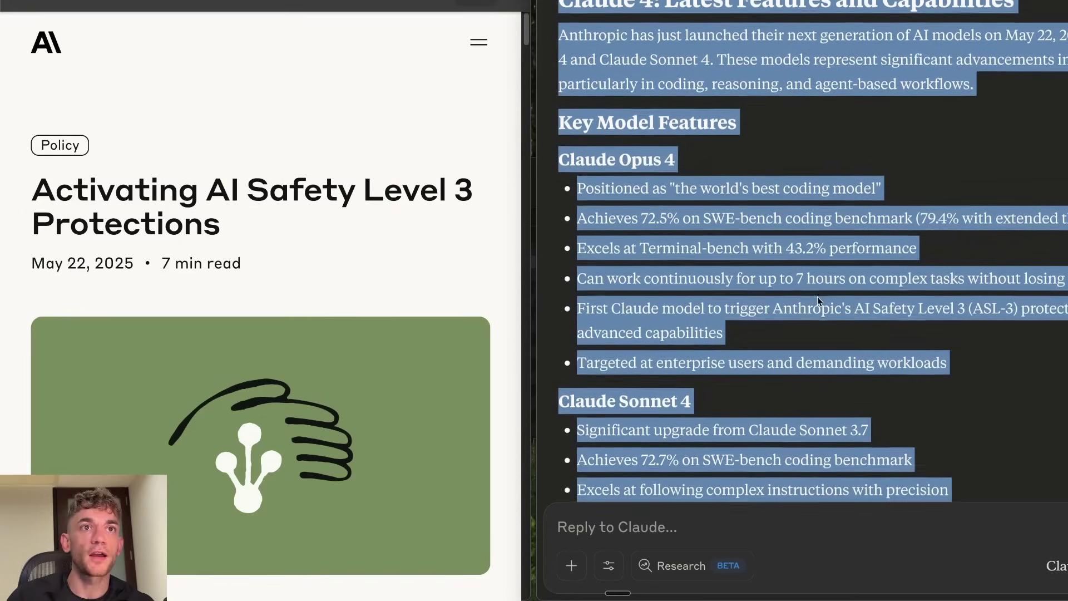
pyautogui.scroll(-10, 816, 300)
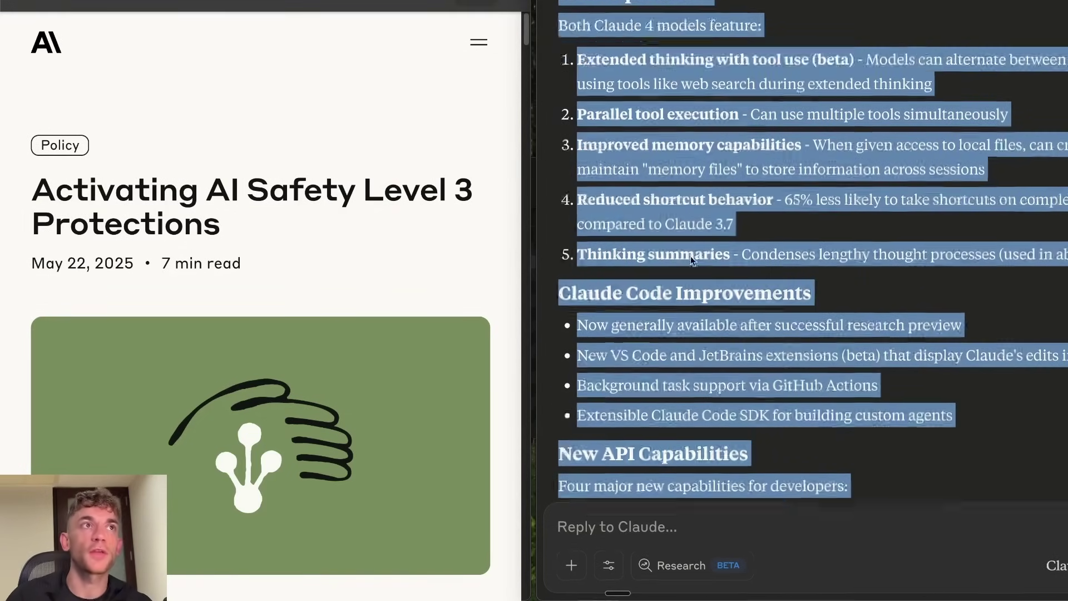
pyautogui.scroll(8, 690, 255)
# Step: Glance at the Anthropic article, then scroll Claude's reply to the end and clear the selection
pyautogui.click(245, 143)
pyautogui.scroll(-10, 313, 233)
pyautogui.scroll(15, 313, 233)
pyautogui.click(734, 295)
pyautogui.scroll(-9, 732, 290)
pyautogui.scroll(-10, 732, 290)
pyautogui.click(813, 355)
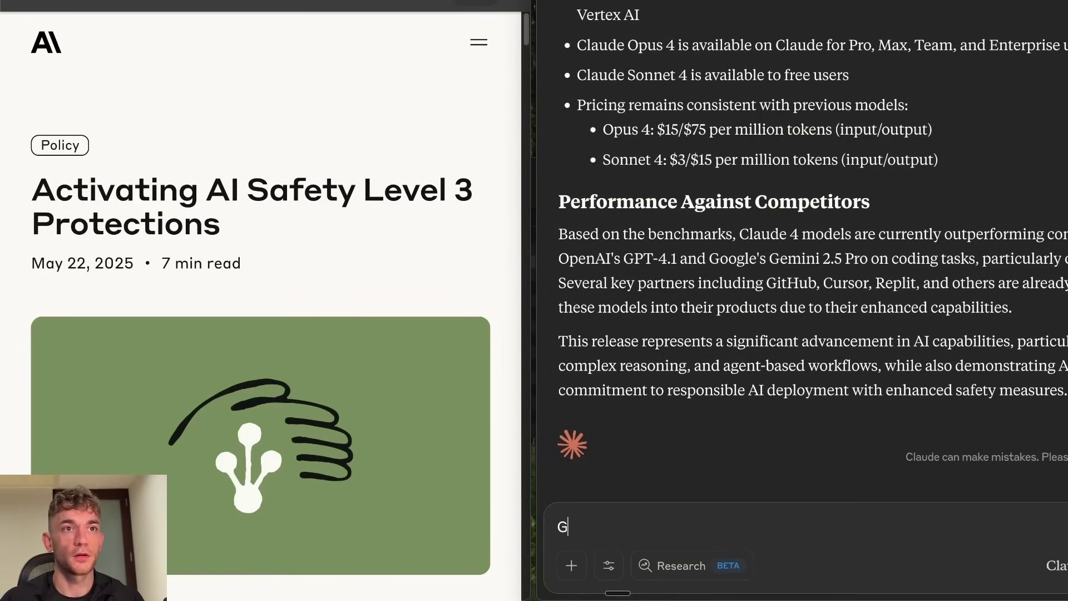
# Step: Send 'Go to claude.ai and build out an ai seo tool using browser use'
pyautogui.write('Go to claude.ai and build out an ai seo tool')
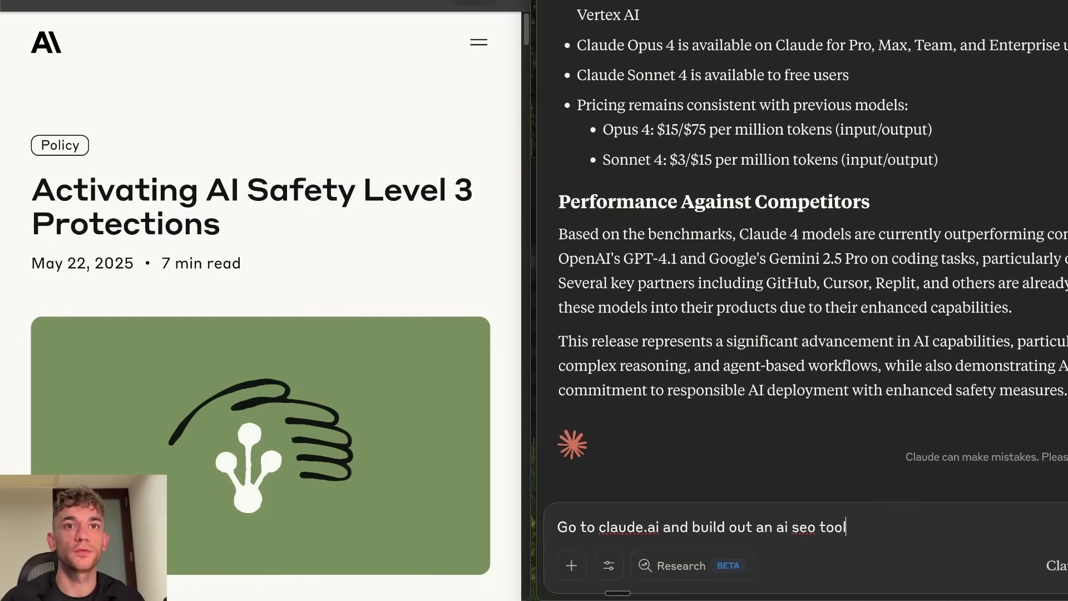
pyautogui.write(' using browser use')
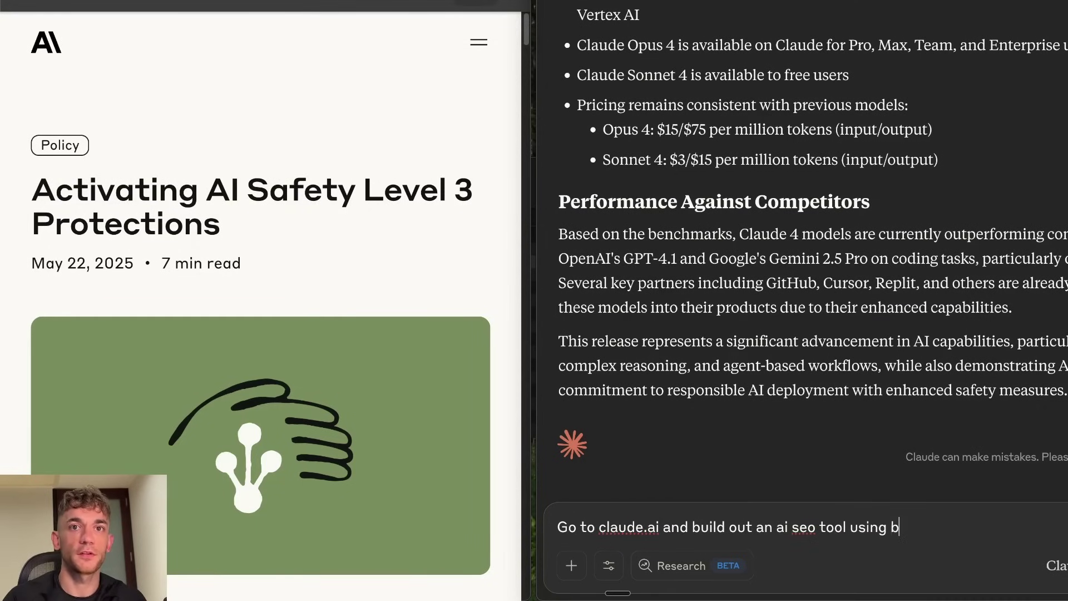
pyautogui.press('Return')
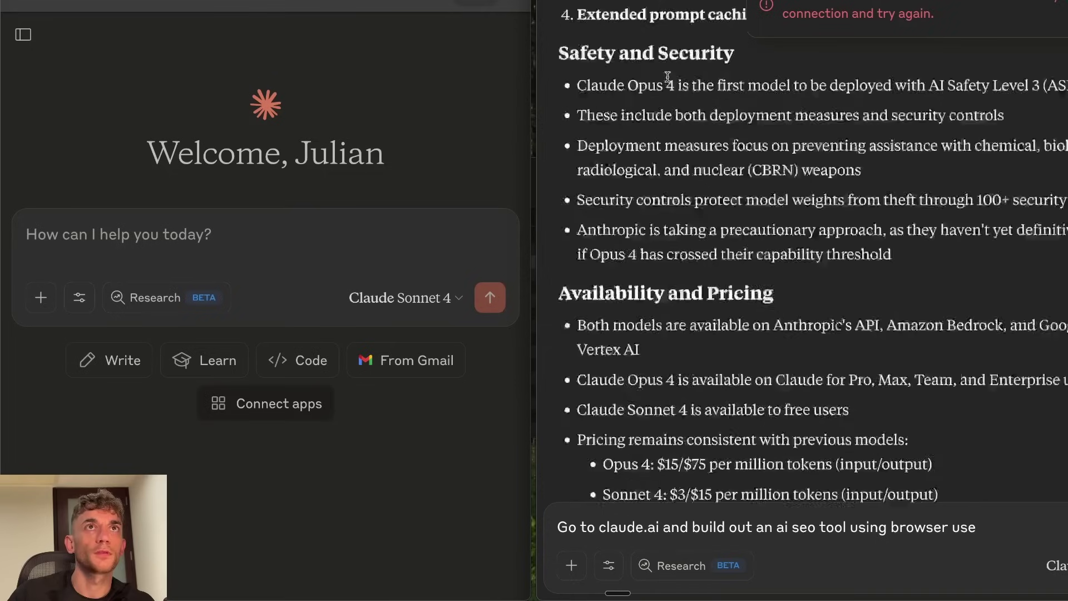
# Step: Hide Claude and maximize the Skool course page in Chrome
pyautogui.scroll(15, 667, 76)
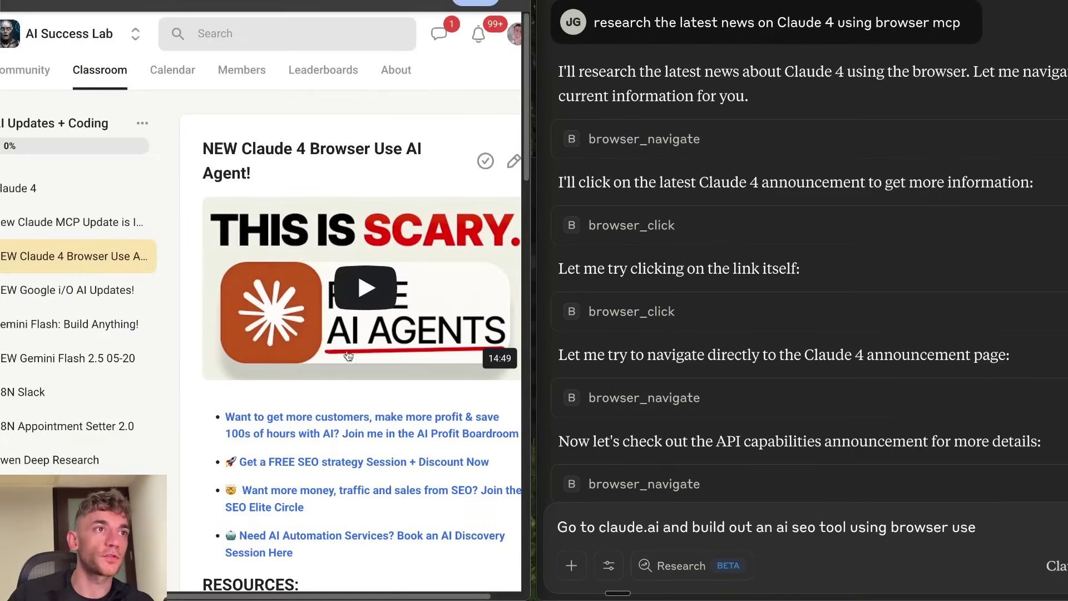
pyautogui.scroll(-5, 361, 306)
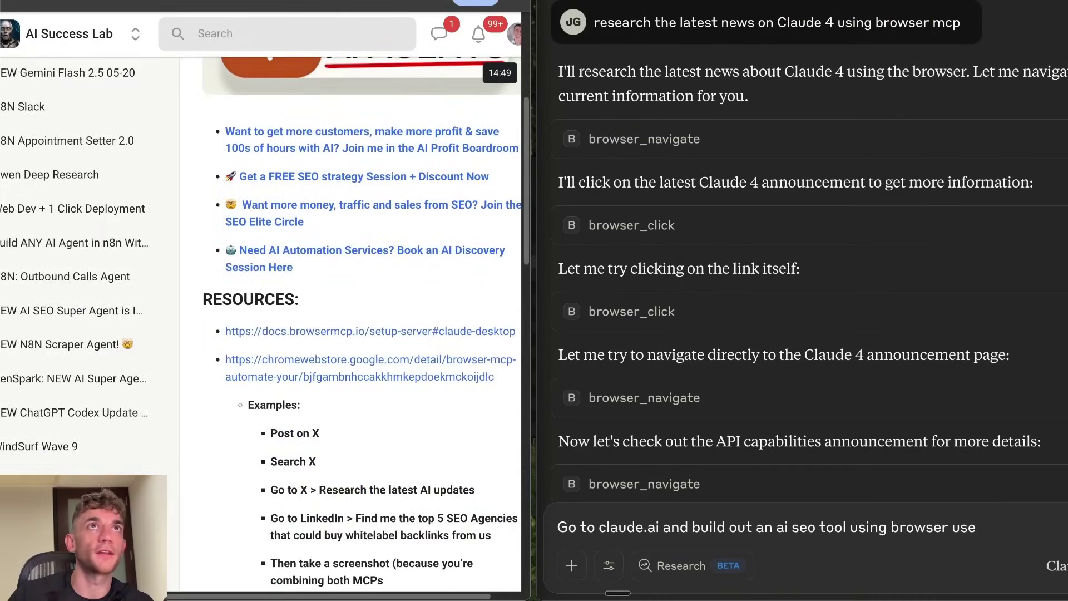
pyautogui.press('super+h')
pyautogui.hotkey('ctrl', 'alt', 'Return')
pyautogui.scroll(5, 862, 293)
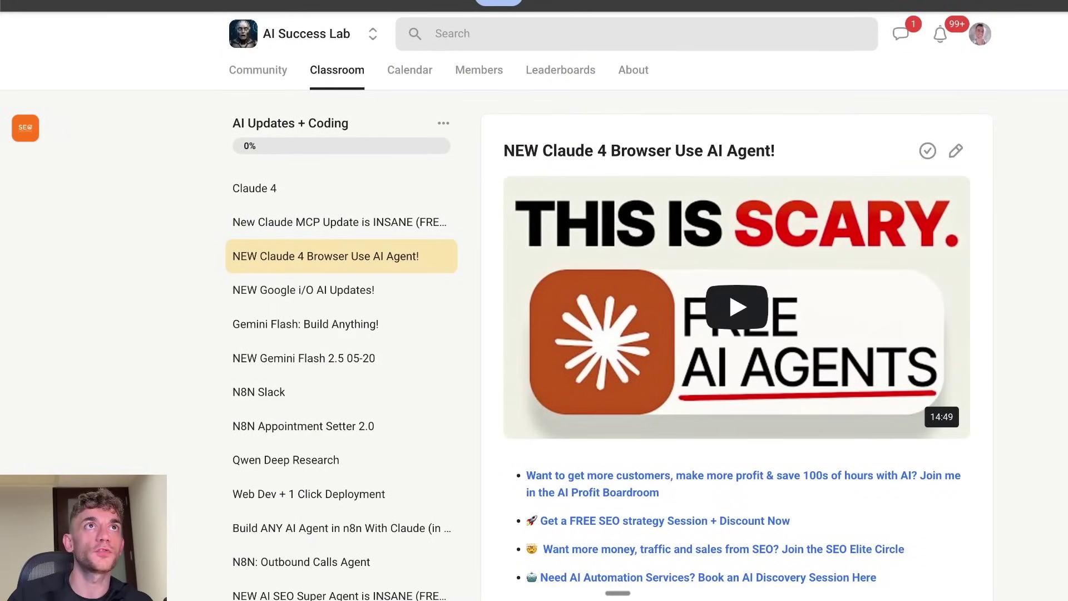
pyautogui.scroll(-1, 617, 300)
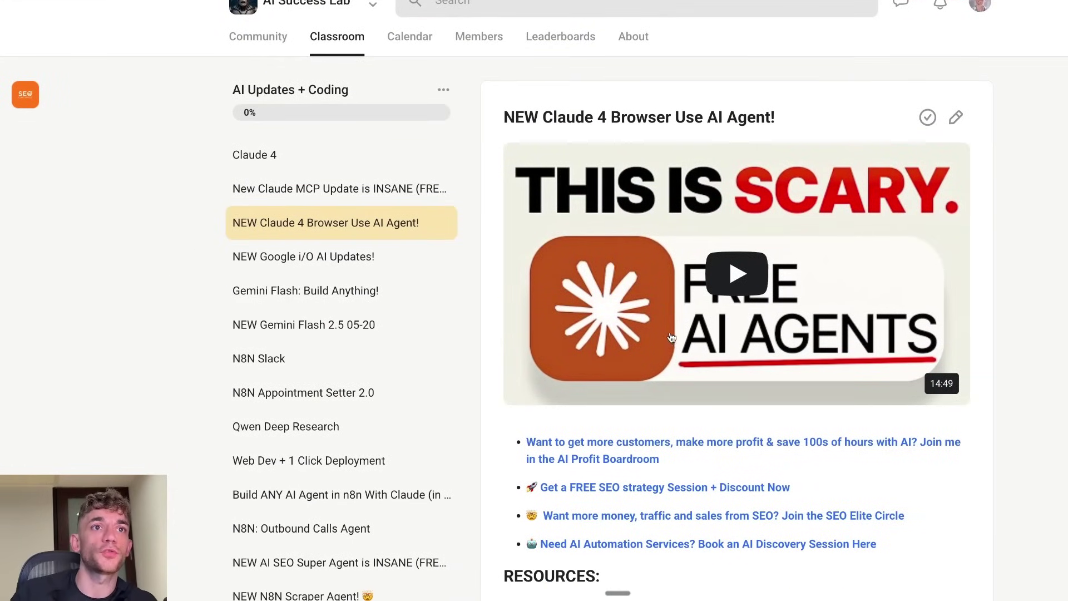
pyautogui.scroll(-3, 620, 251)
pyautogui.scroll(-1, 620, 251)
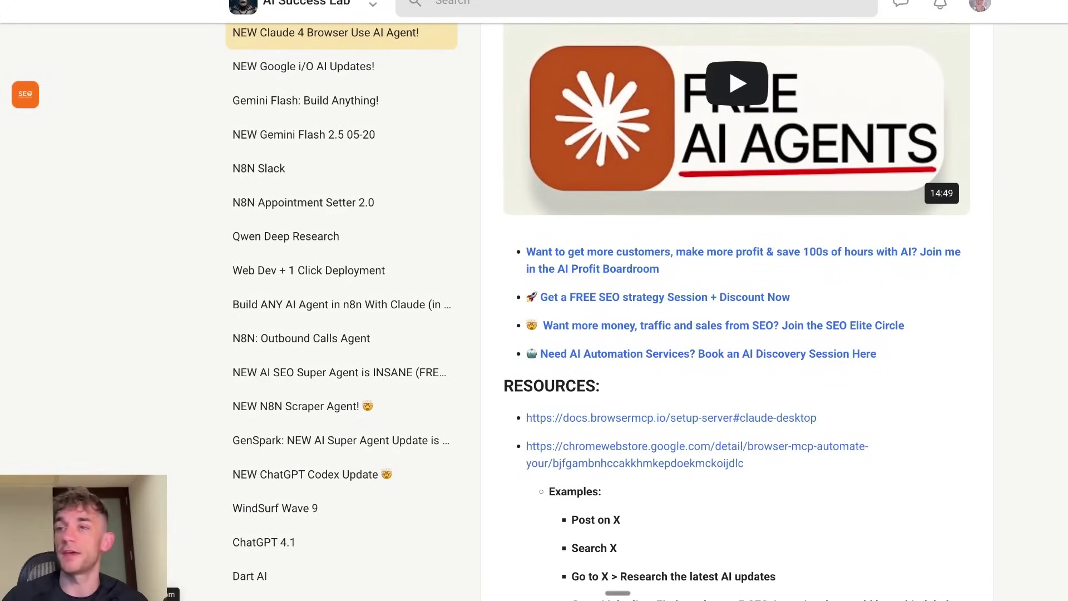
pyautogui.click(564, 560)
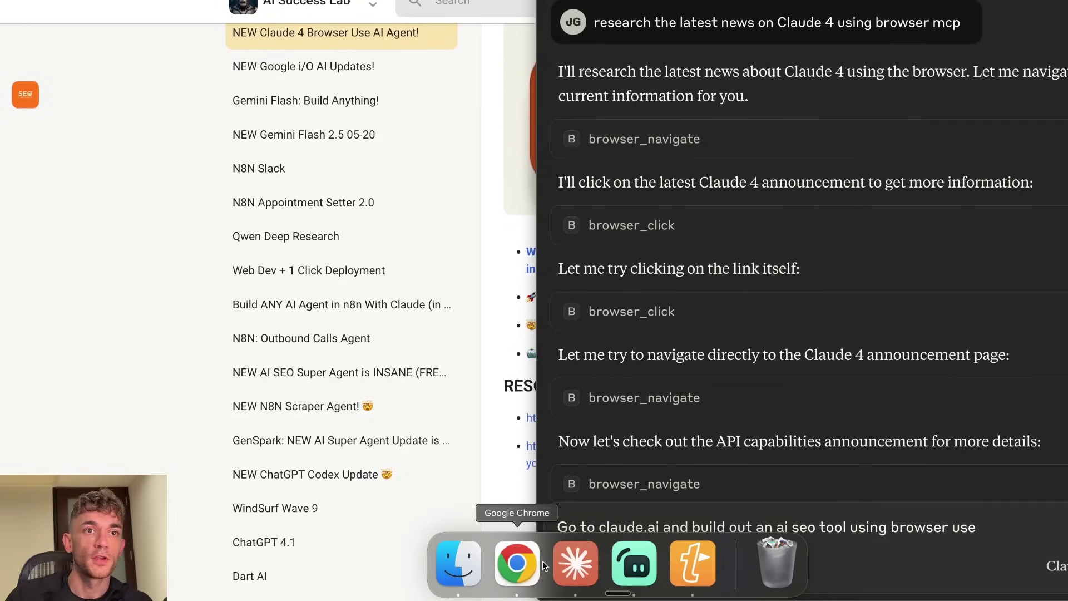
pyautogui.click(538, 564)
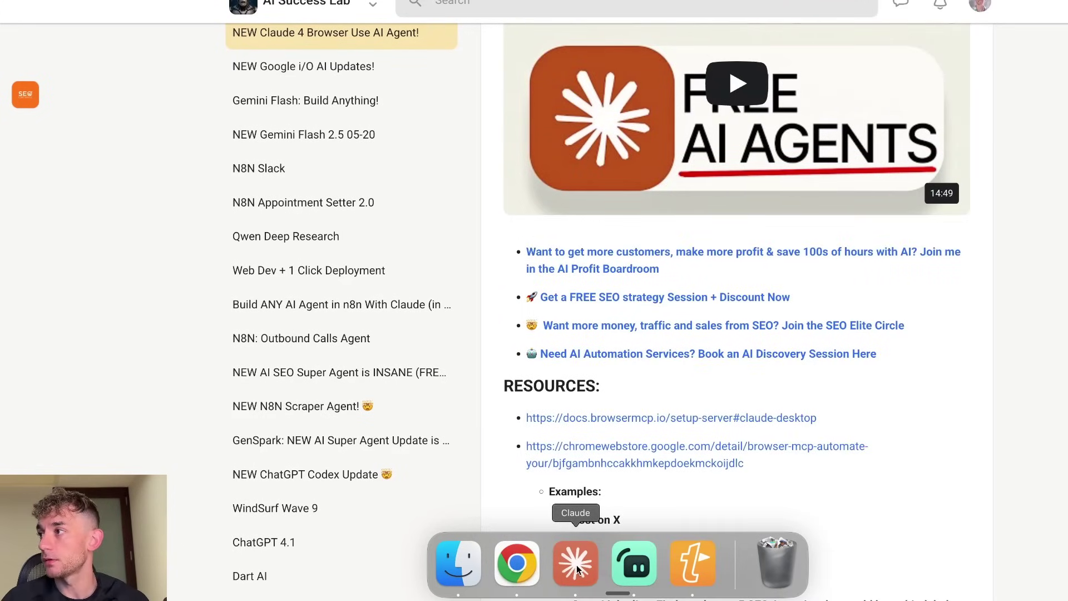
# Step: Browse the Classroom and open the 'New Claude MCP Update is INSANE (FREE)!' lesson
pyautogui.scroll(4, 545, 186)
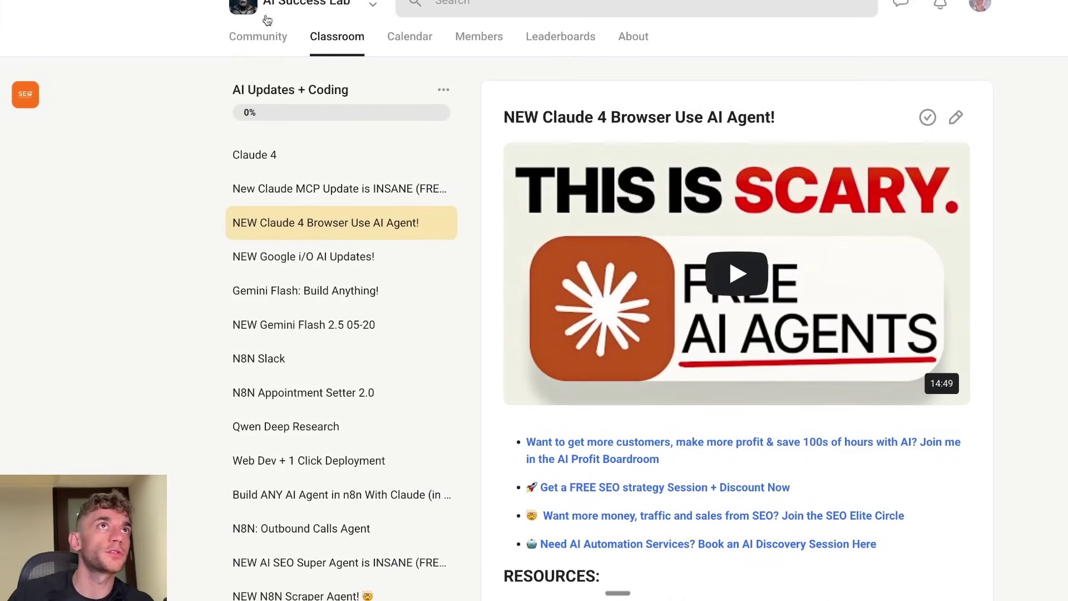
pyautogui.scroll(-10, 813, 288)
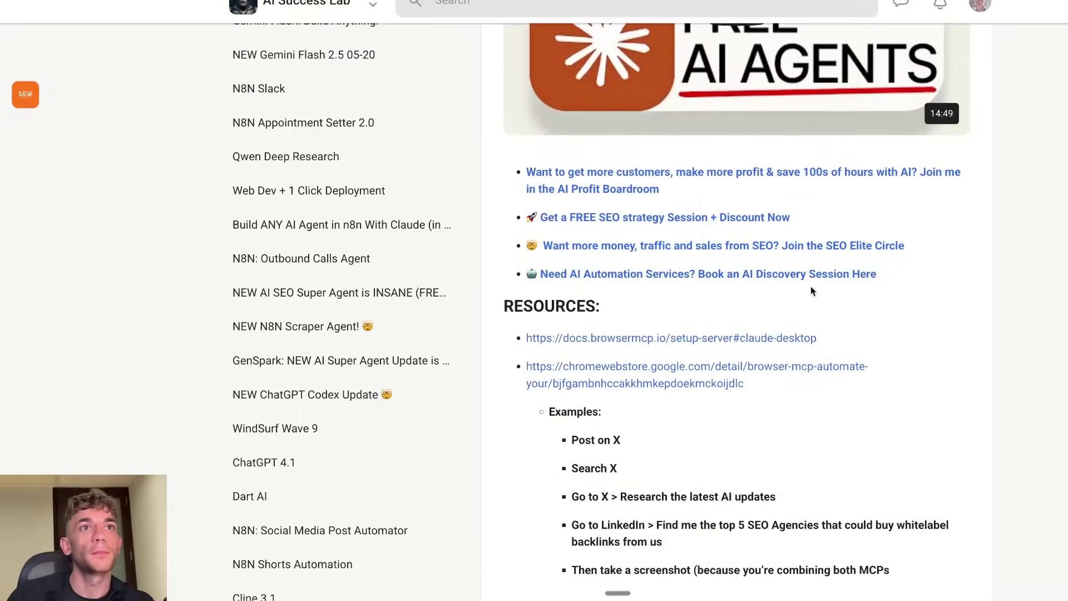
pyautogui.scroll(-8, 829, 317)
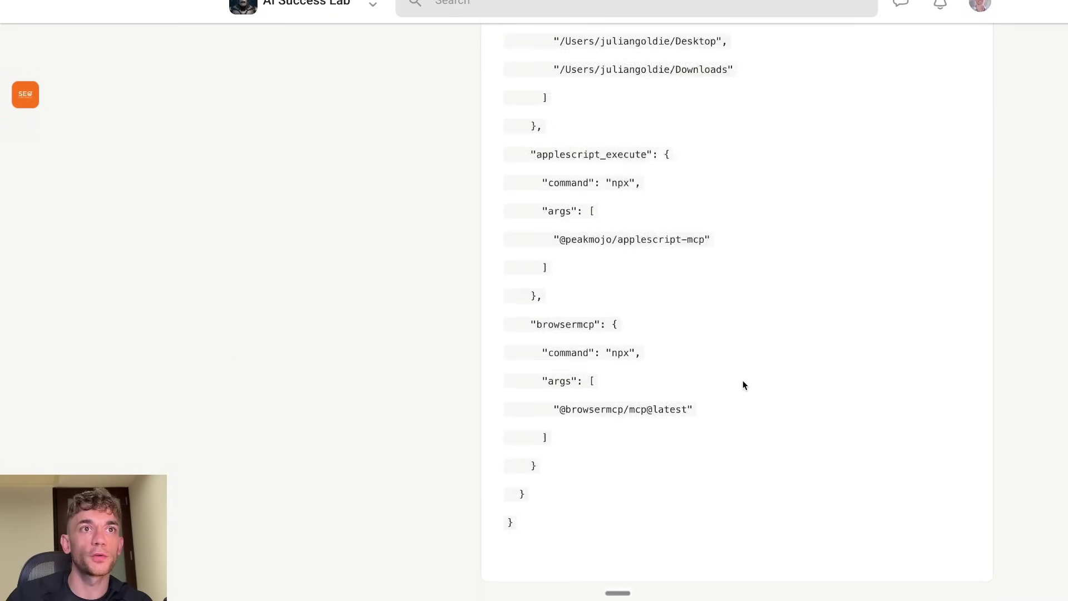
pyautogui.scroll(15, 741, 384)
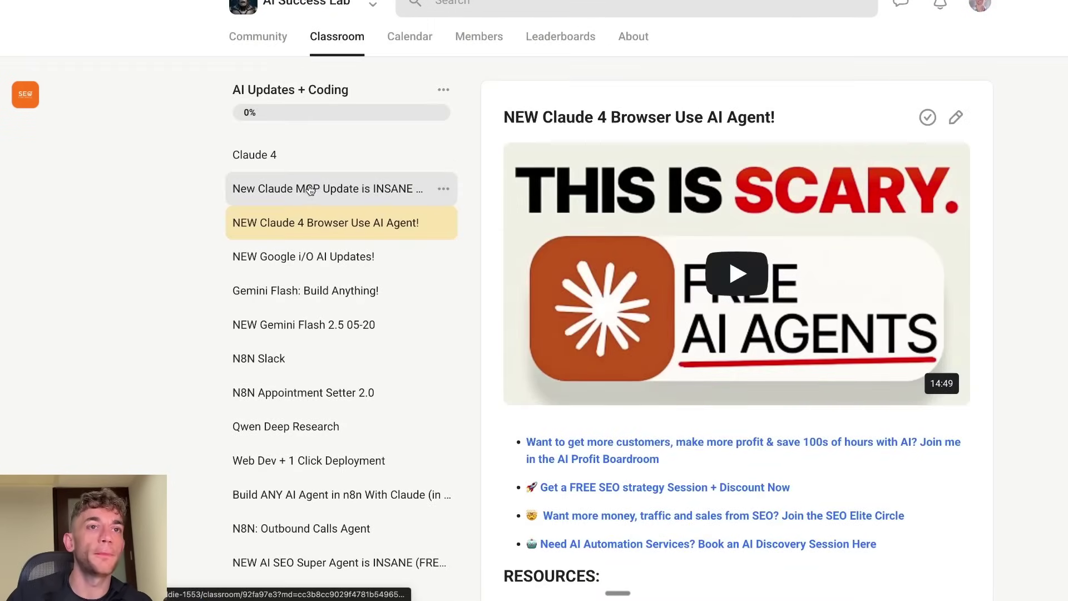
pyautogui.click(268, 188)
pyautogui.scroll(-7, 762, 338)
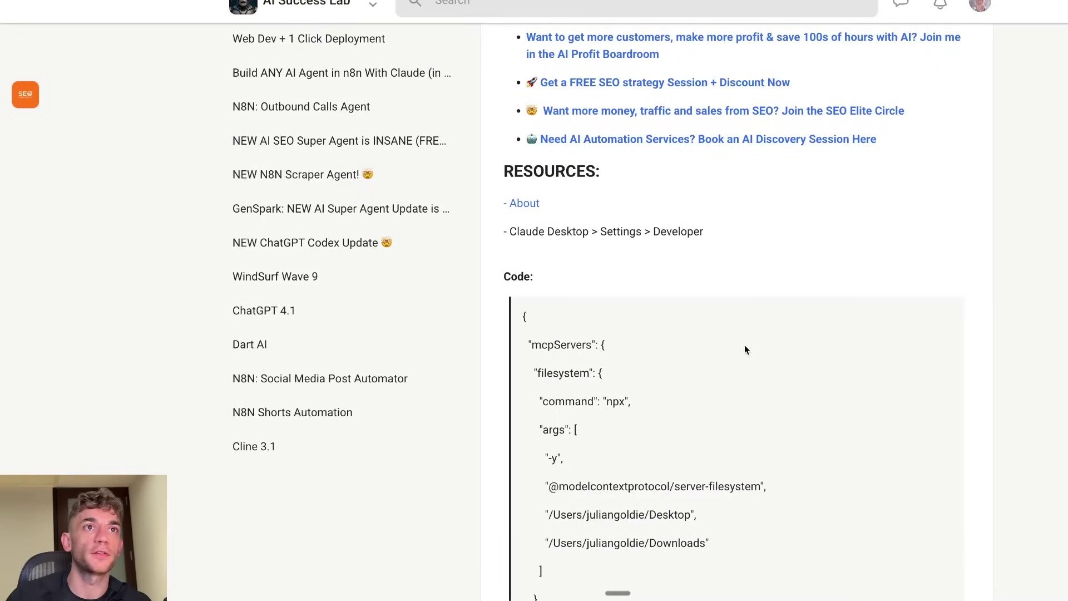
pyautogui.scroll(-7, 723, 337)
pyautogui.scroll(15, 689, 326)
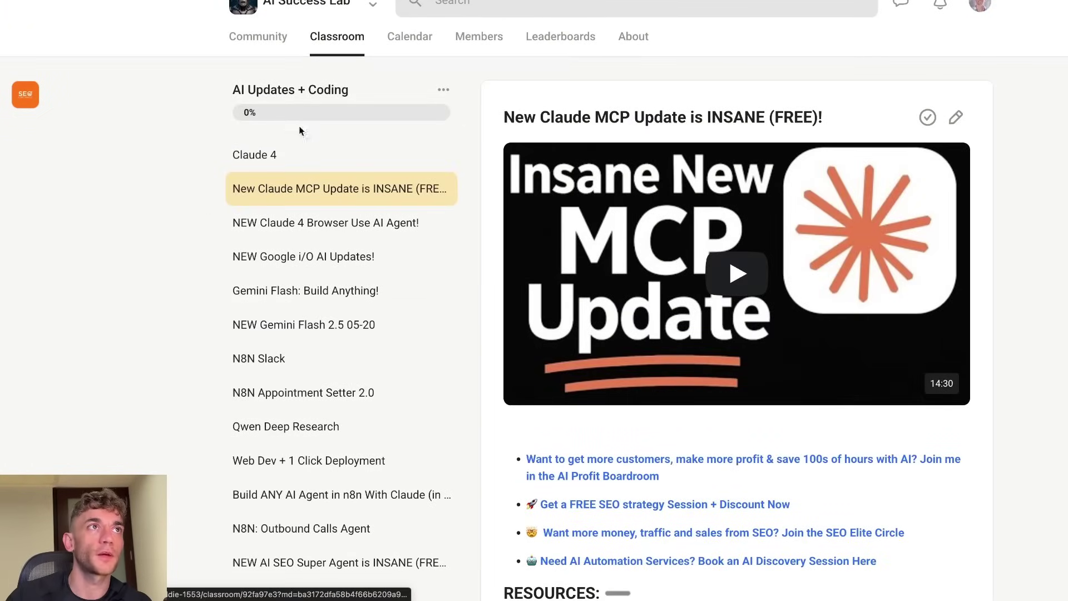
# Step: Open the Claude 4 lesson and its Bolt DIY + OpenRouter SOP link
pyautogui.click(255, 155)
pyautogui.scroll(-3, 646, 377)
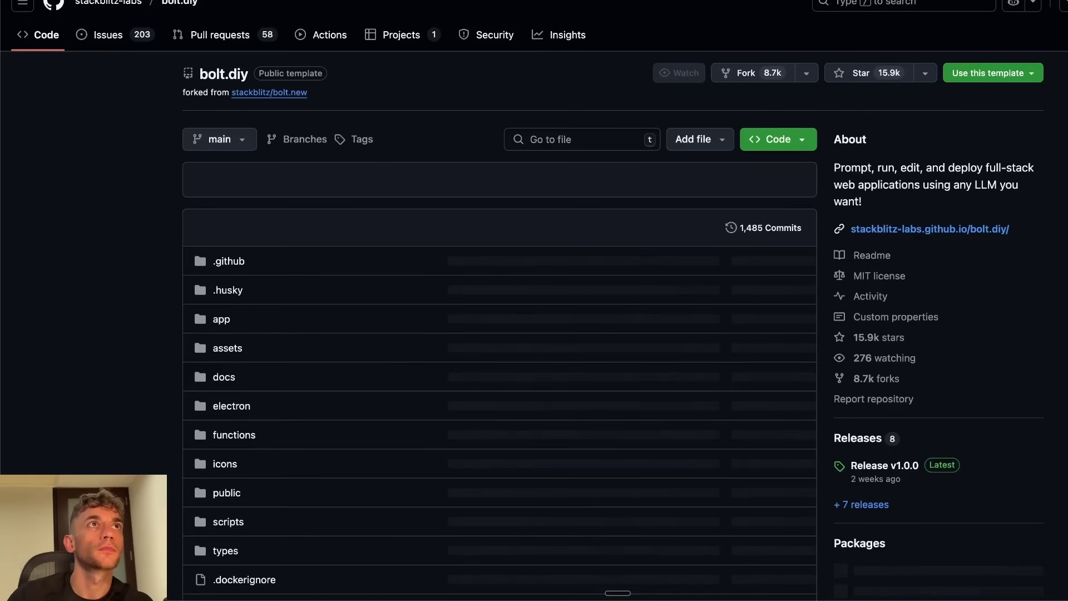
pyautogui.scroll(-15, 288, 254)
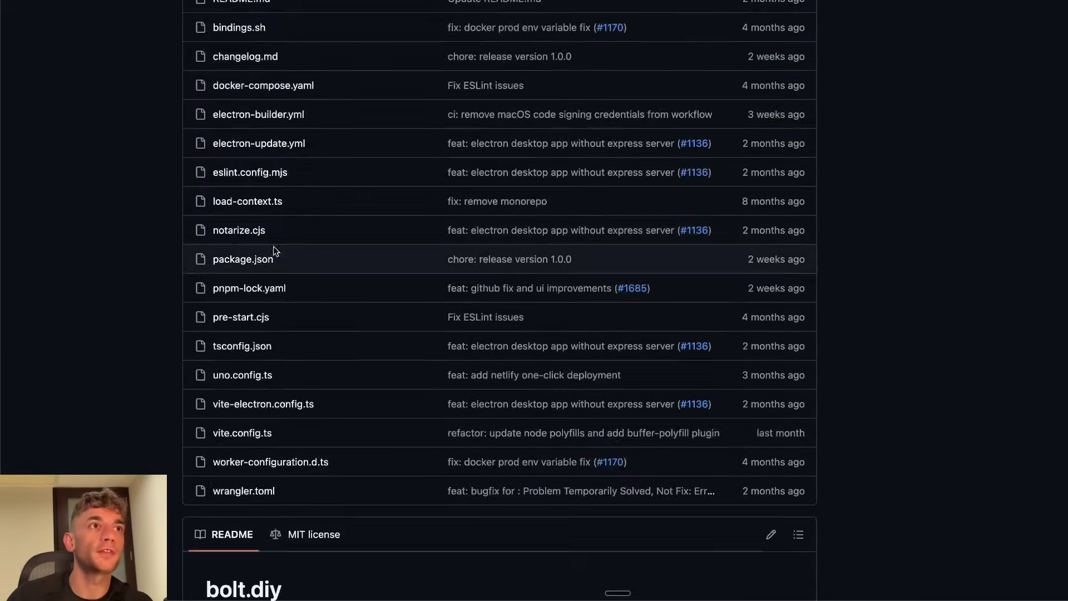
pyautogui.scroll(-20, 288, 254)
pyautogui.scroll(20, 198, 308)
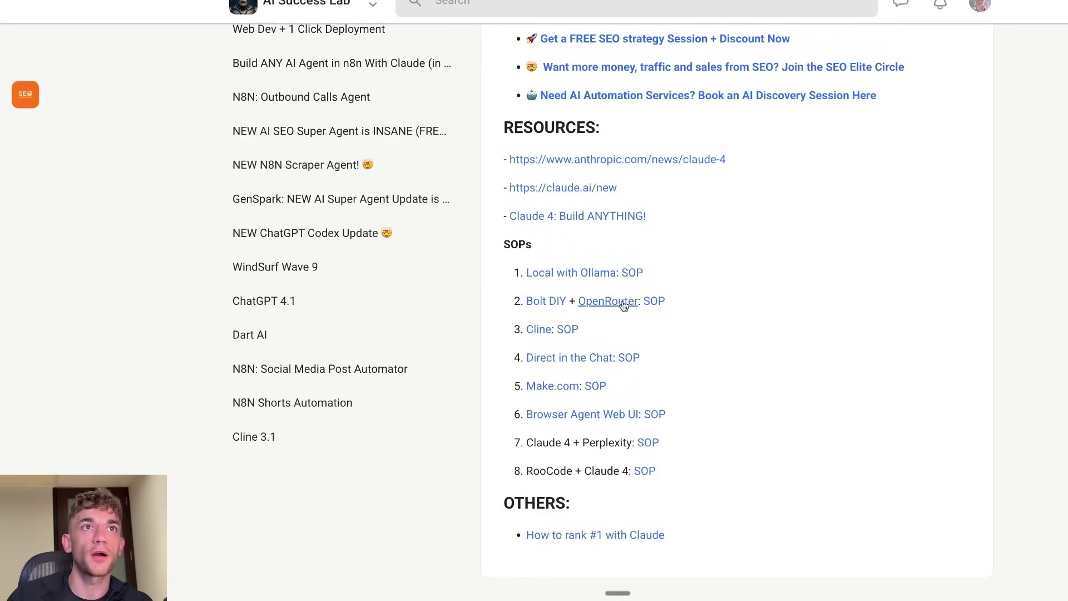
pyautogui.click(648, 300)
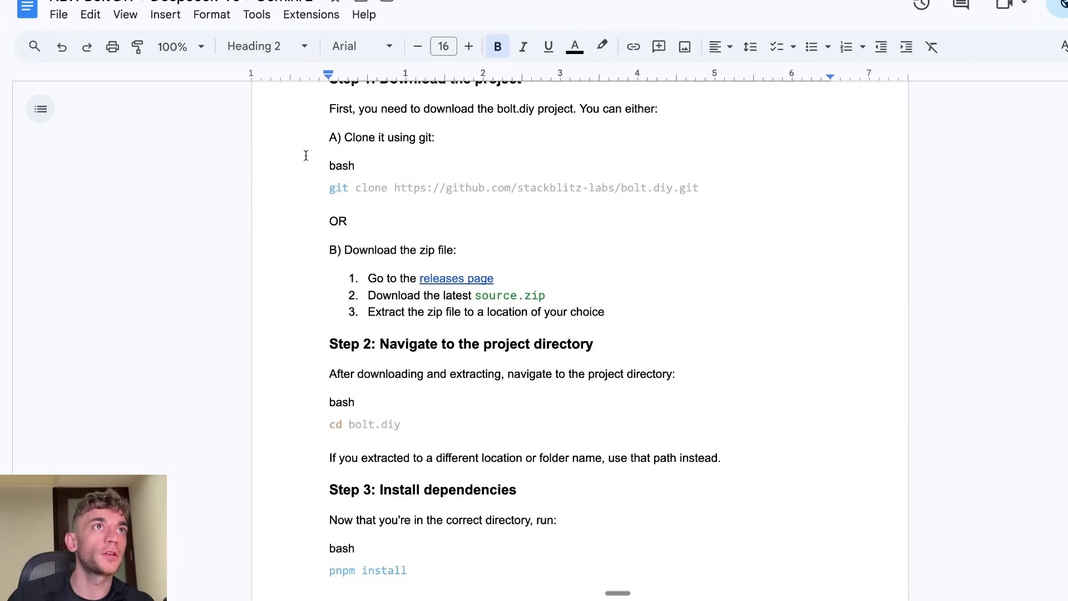
# Step: Copy the git clone command from the guide and run it in a new Terminal
pyautogui.scroll(1, 306, 155)
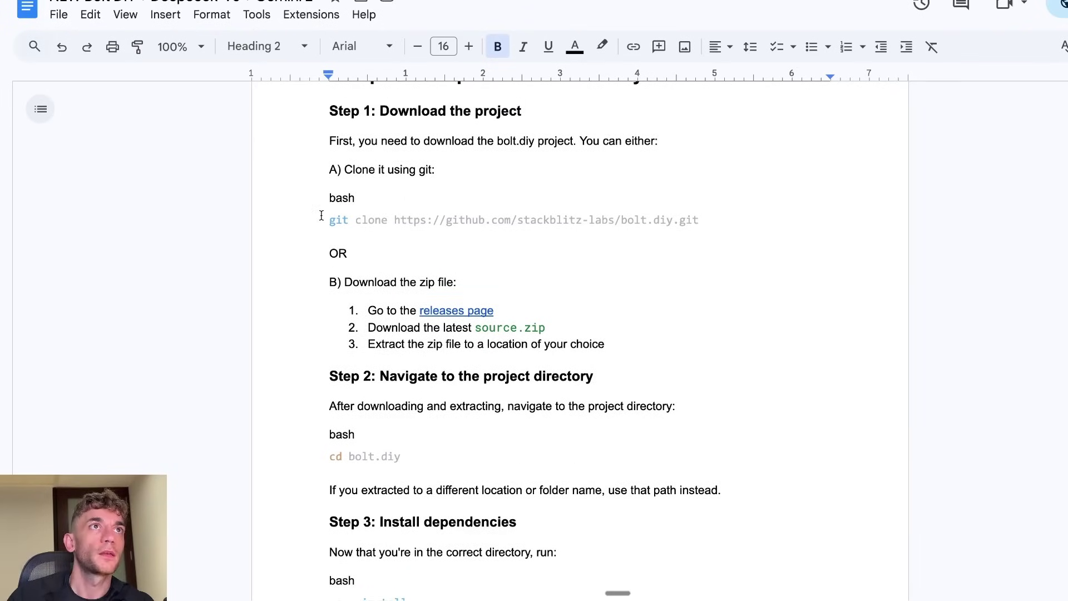
pyautogui.click(321, 214)
pyautogui.scroll(3, 321, 211)
pyautogui.press('super+shift+Right')
pyautogui.press('super+c')
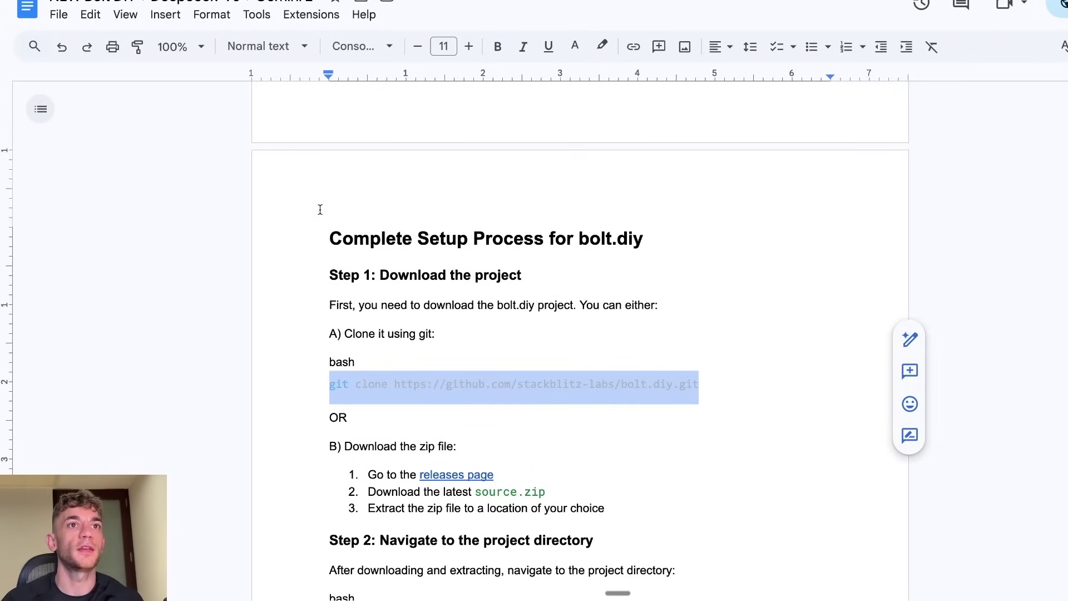
pyautogui.press('super+space')
pyautogui.write('ter')
pyautogui.press('Return')
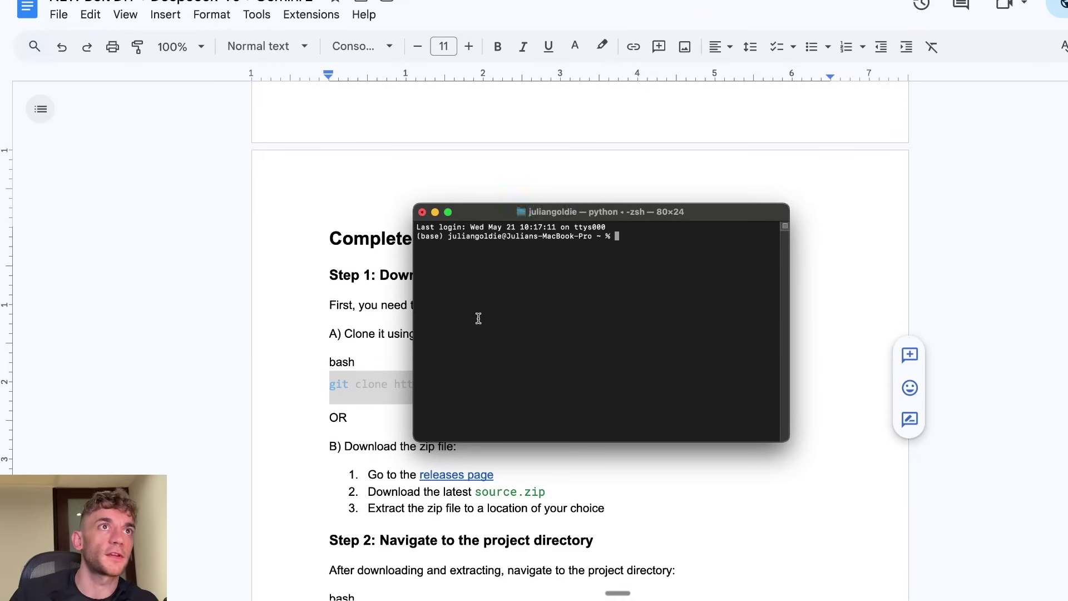
pyautogui.press('super+v')
pyautogui.press('Return')
# Step: Copy and run 'cd bolt.diy' in Terminal
pyautogui.press('super+Tab')
pyautogui.scroll(-5, 429, 279)
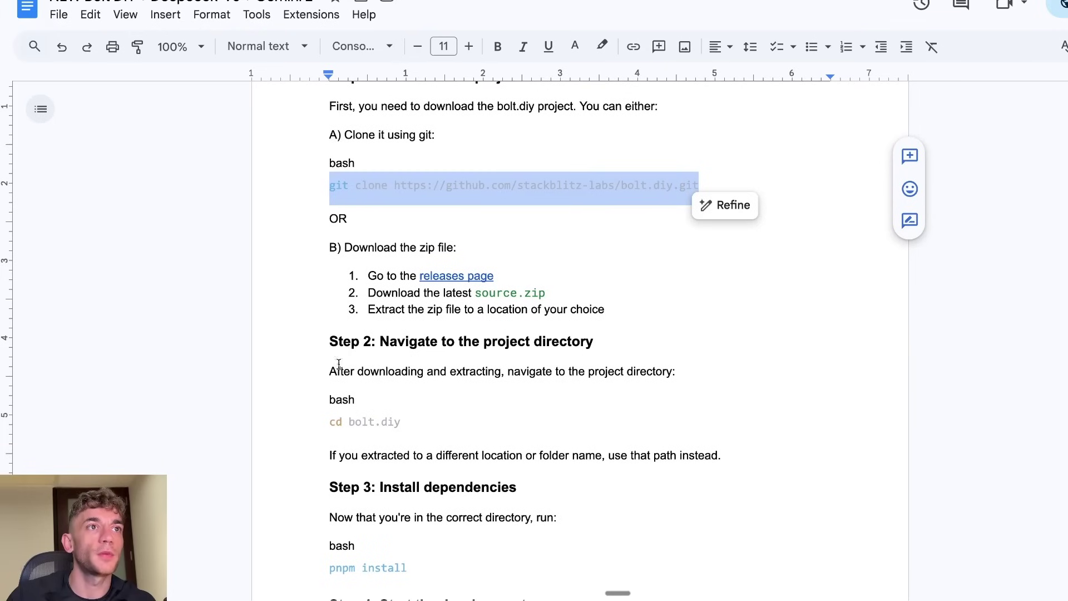
pyautogui.tripleClick(320, 427)
pyautogui.press('super+c')
pyautogui.moveTo(546, 596)
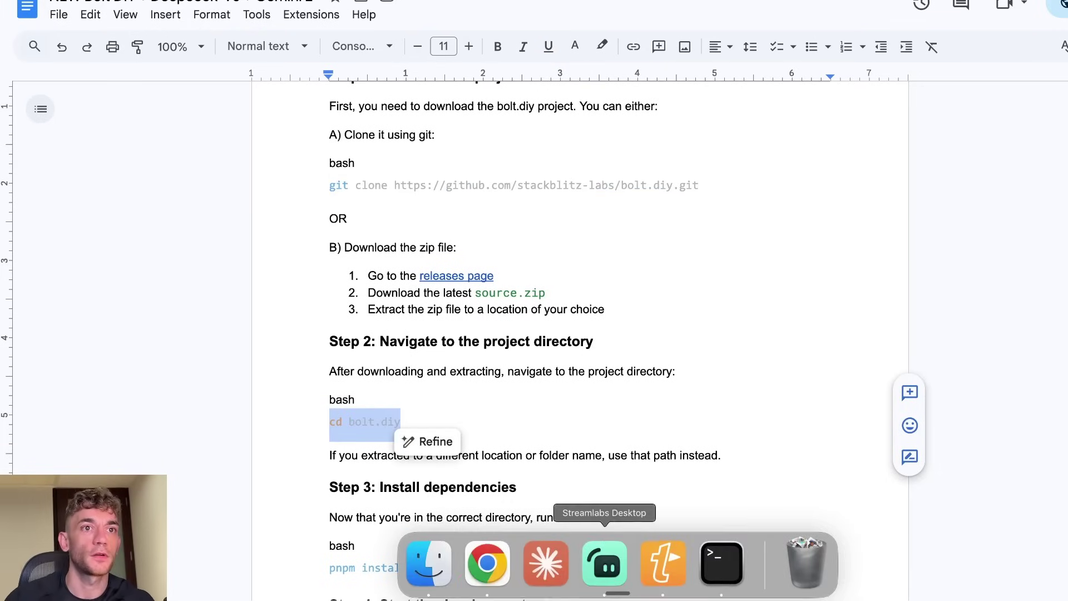
pyautogui.click(546, 575)
pyautogui.press('super+v')
pyautogui.press('Return')
# Step: Run 'pnpm run dev' to start the bolt.diy server and open its localhost URL
pyautogui.press('super+Tab')
pyautogui.scroll(-5, 445, 496)
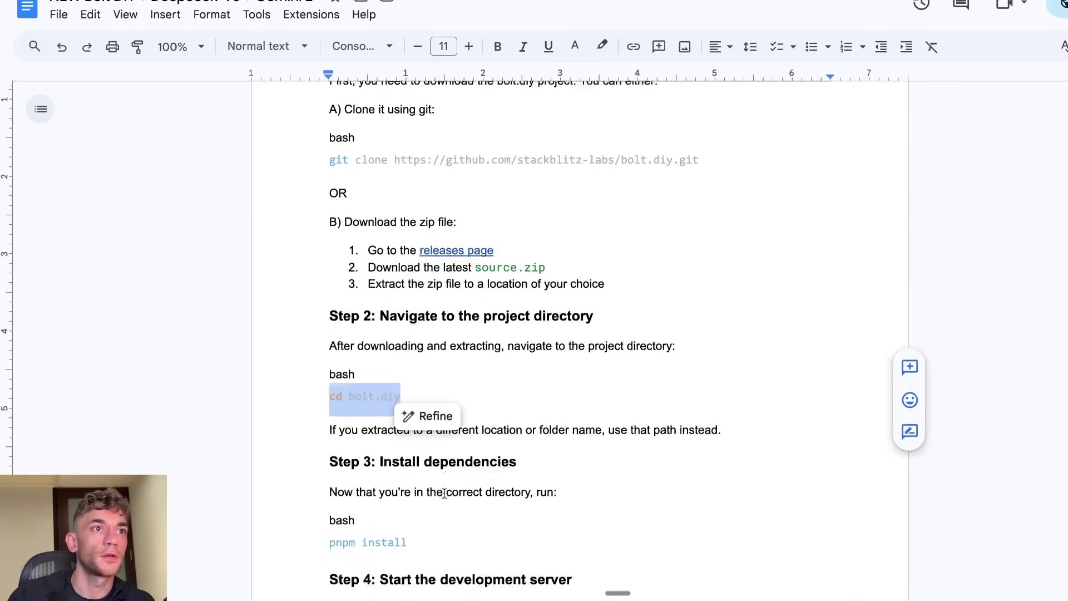
pyautogui.click(294, 400)
pyautogui.tripleClick(293, 400)
pyautogui.scroll(-1, 293, 400)
pyautogui.click(293, 452)
pyautogui.hotkey('shift', 'Down')
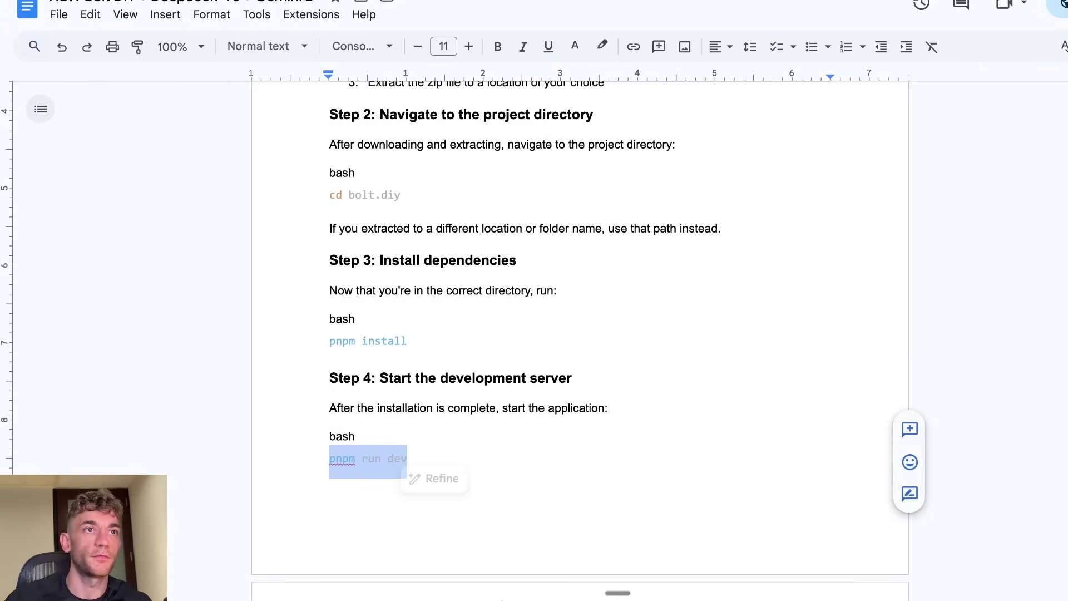
pyautogui.moveTo(542, 596)
pyautogui.click(544, 565)
pyautogui.press('super+v')
pyautogui.press('Return')
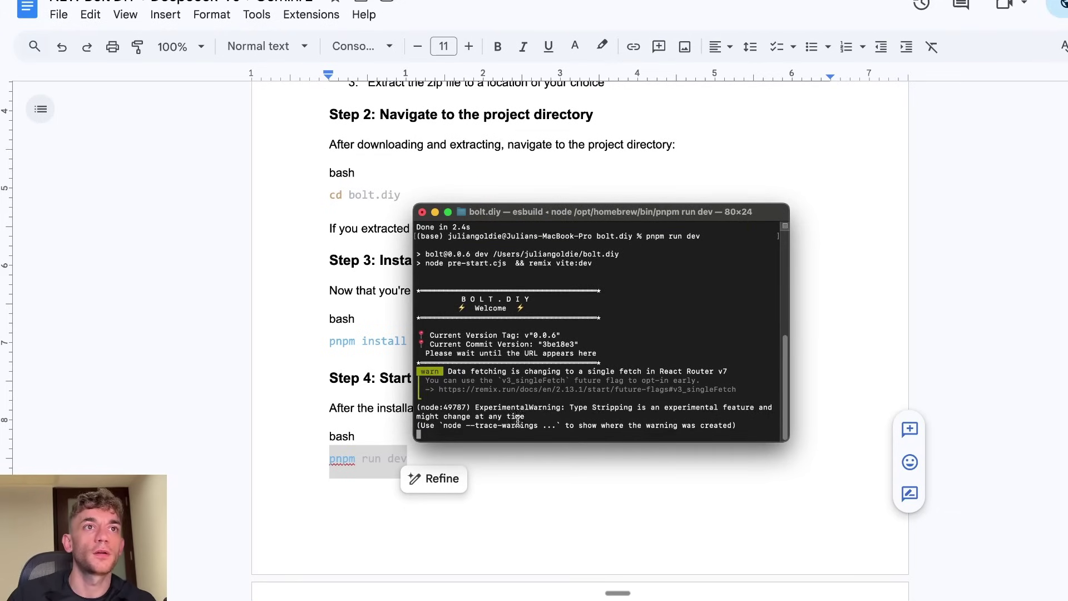
pyautogui.moveTo(591, 401); pyautogui.dragTo(579, 408)
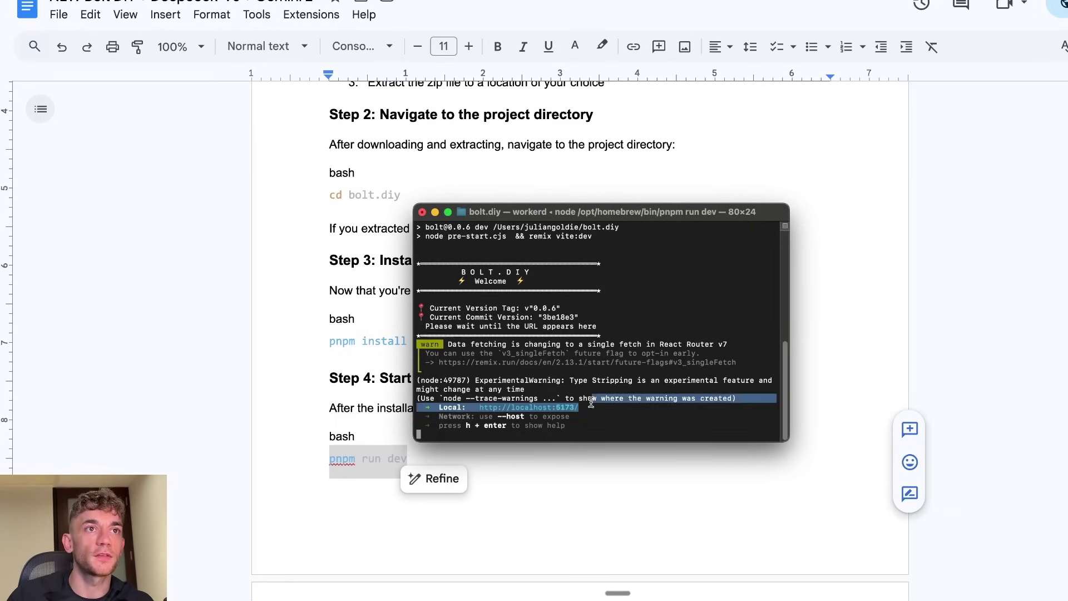
pyautogui.keyDown('super'); pyautogui.doubleClick(513, 407); pyautogui.keyUp('super')
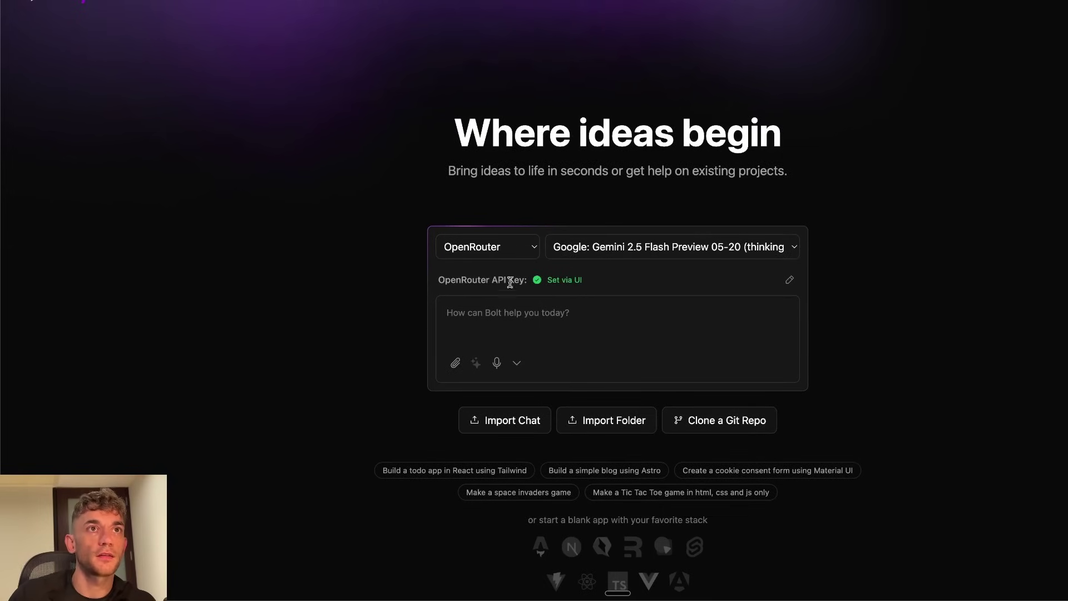
# Step: Look through the Bolt.diy model list and close it without changing the model
pyautogui.doubleClick(733, 261)
pyautogui.click(702, 248)
pyautogui.scroll(10, 624, 271)
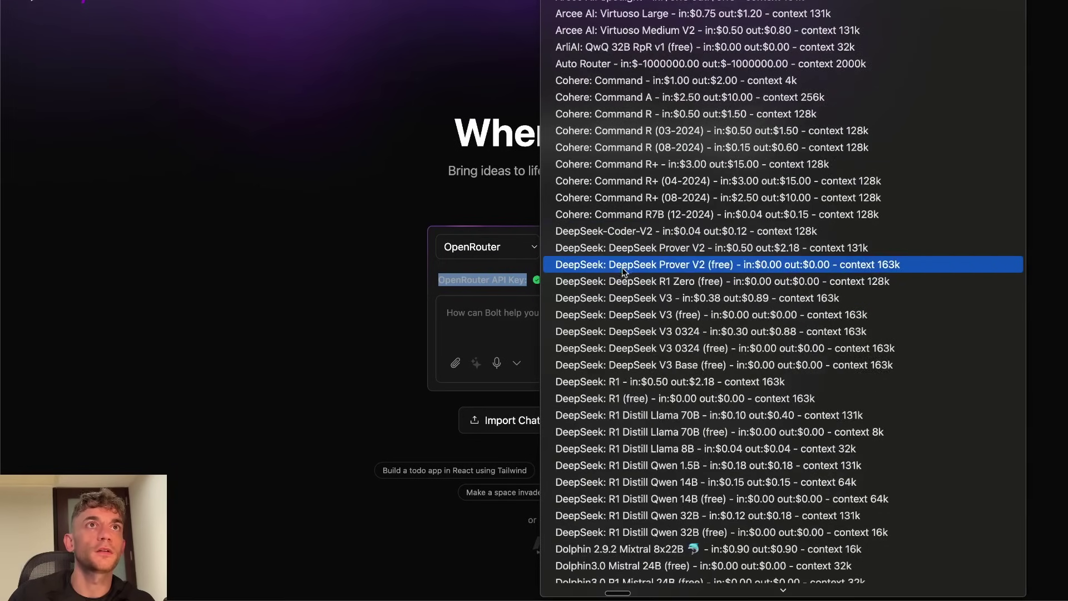
pyautogui.scroll(8, 629, 300)
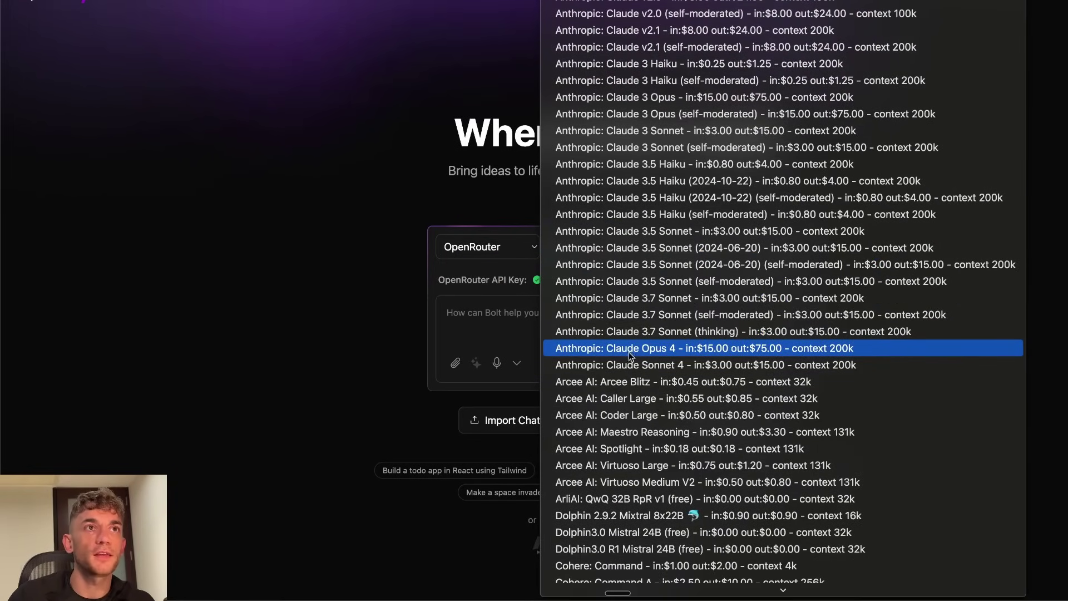
pyautogui.scroll(-2, 652, 261)
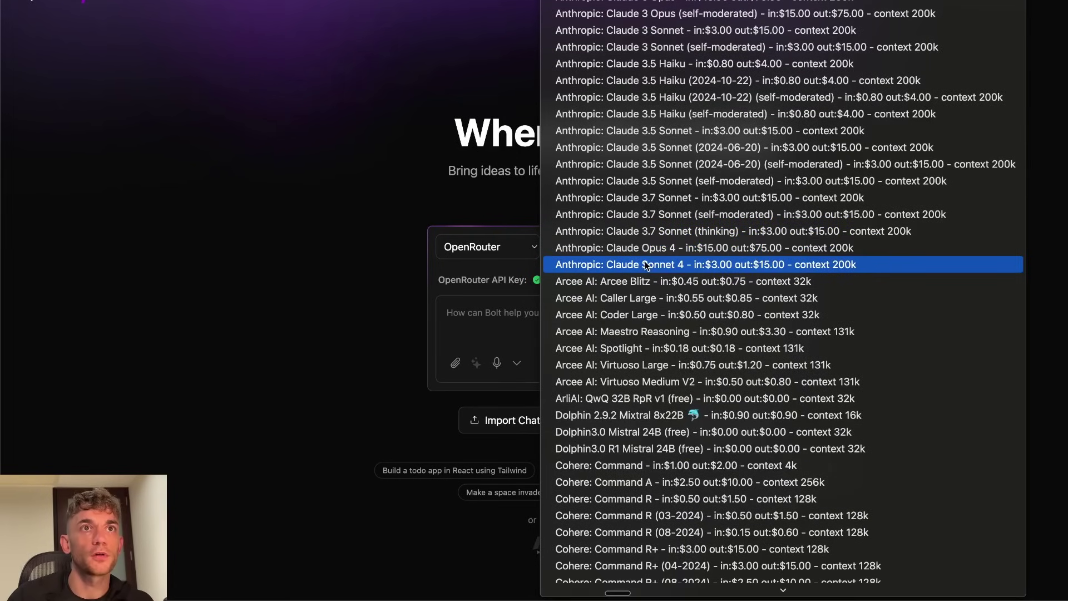
pyautogui.click(314, 289)
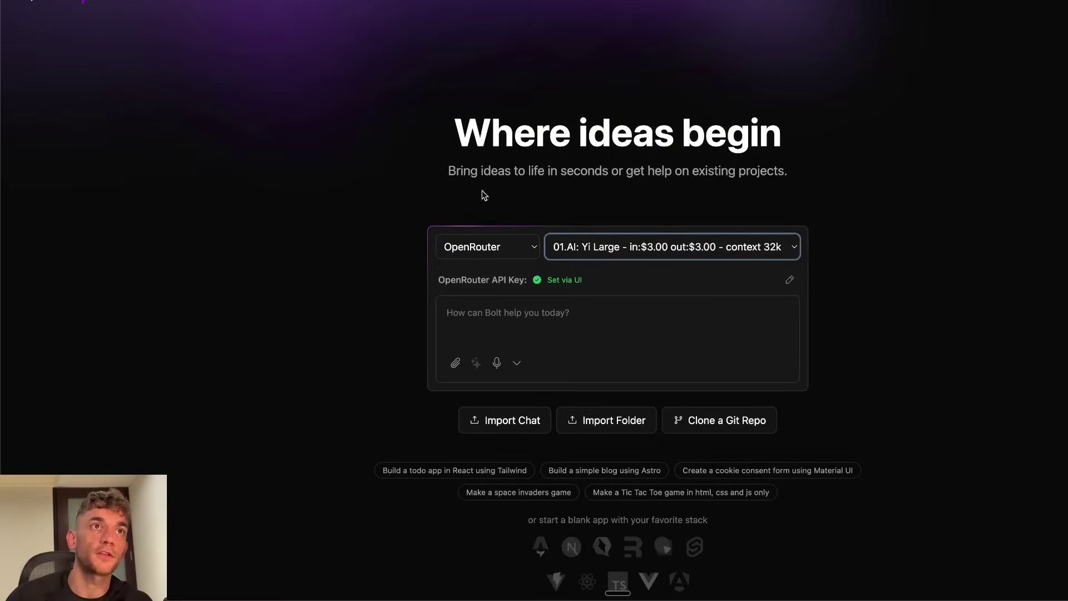
pyautogui.click(409, 273)
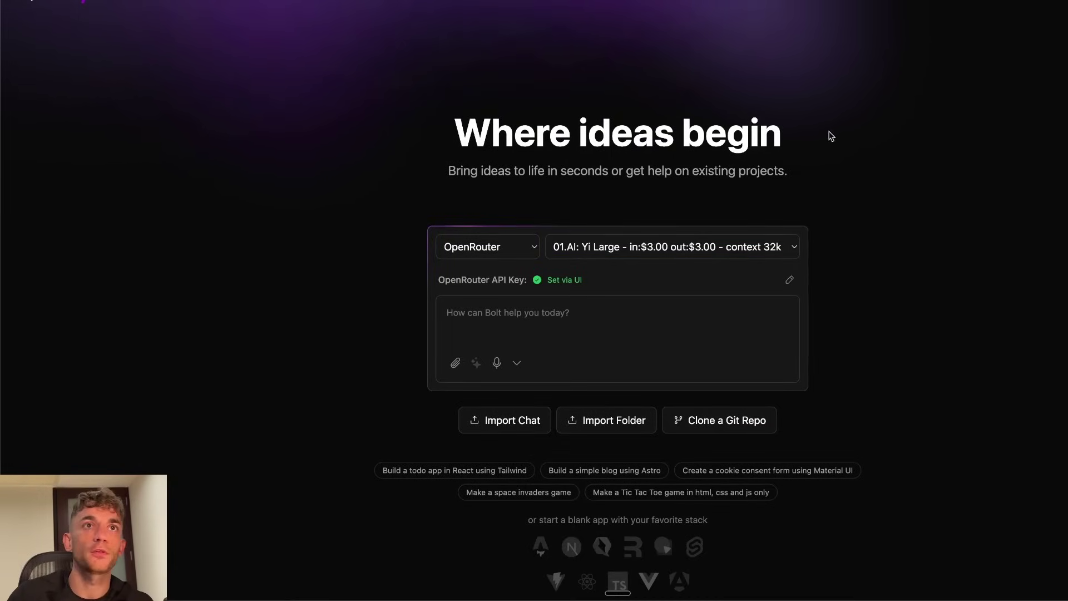
# Step: Open the OpenRouter website in a new browser tab
pyautogui.press('super+t')
pyautogui.write('openrouter')
pyautogui.press('Return')
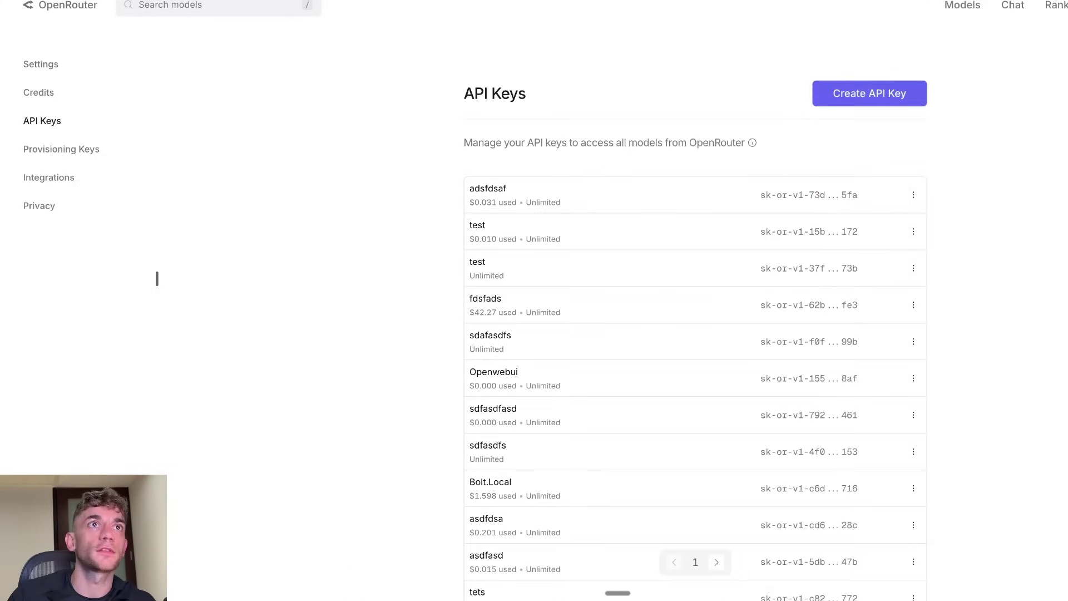
# Step: Create a new OpenRouter API key named 'sdfasd' and copy it
pyautogui.click(866, 89)
pyautogui.click(557, 266)
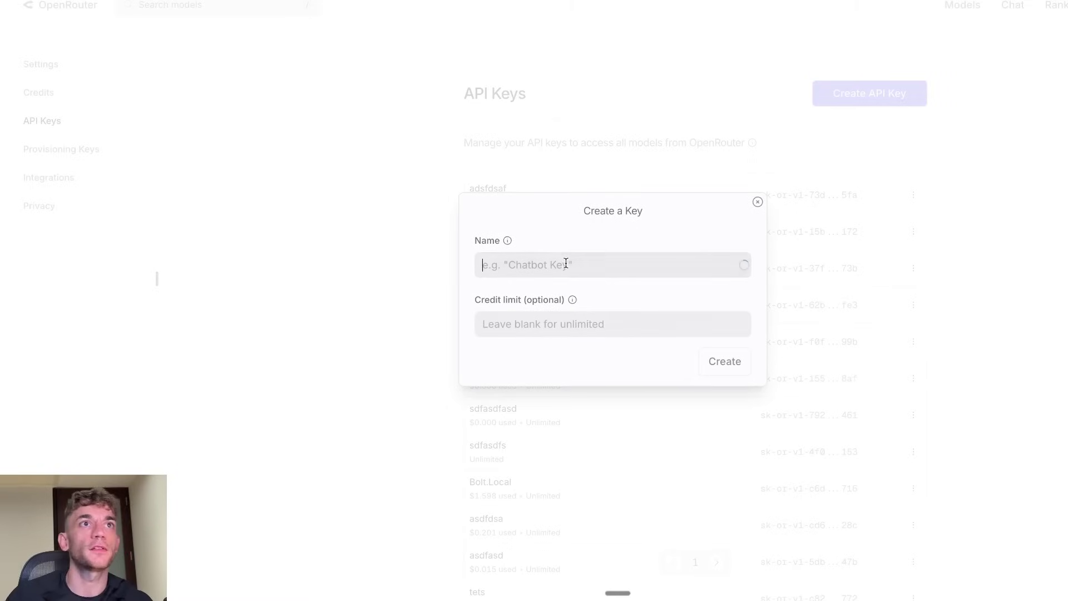
pyautogui.write('sdfasd')
pyautogui.click(725, 367)
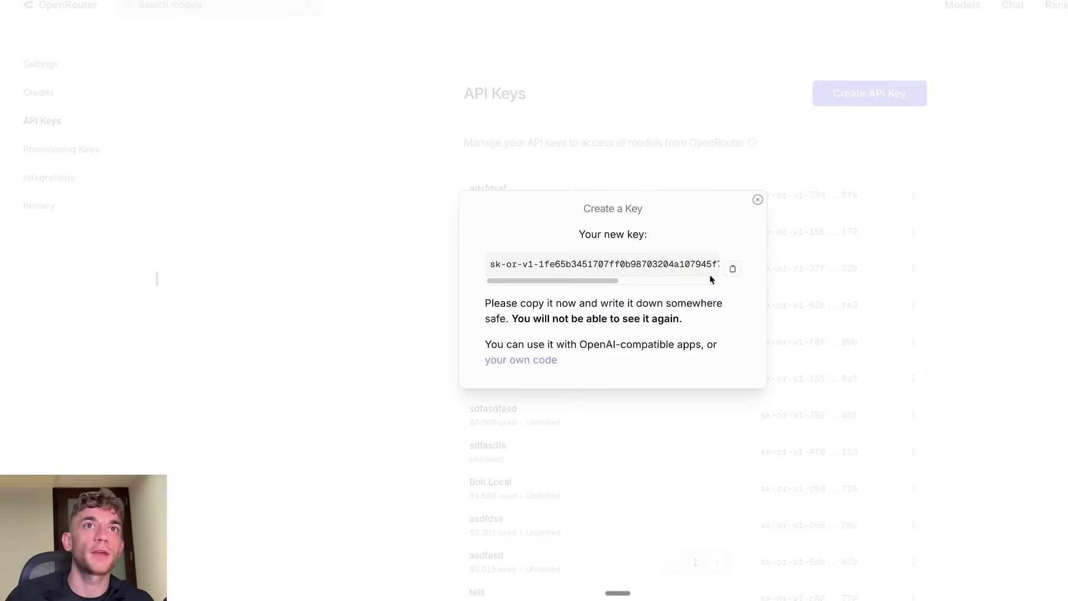
pyautogui.click(734, 270)
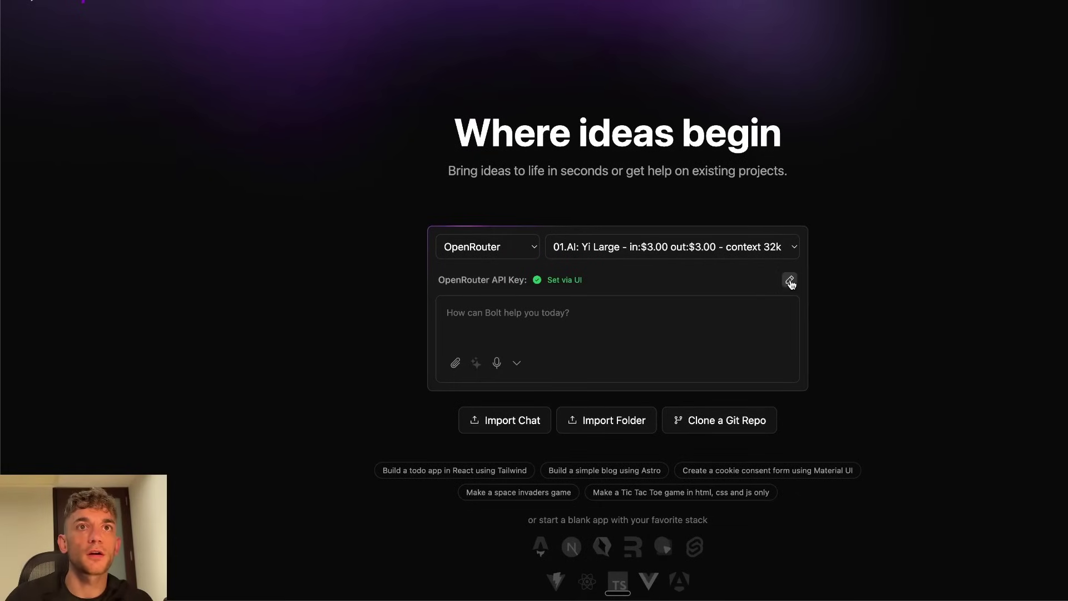
# Step: Replace the saved OpenRouter API key in Bolt.diy with the newly copied key
pyautogui.click(790, 281)
pyautogui.click(717, 280)
pyautogui.hotkey('ctrl', 'a')
pyautogui.hotkey('ctrl', 'v')
pyautogui.click(765, 283)
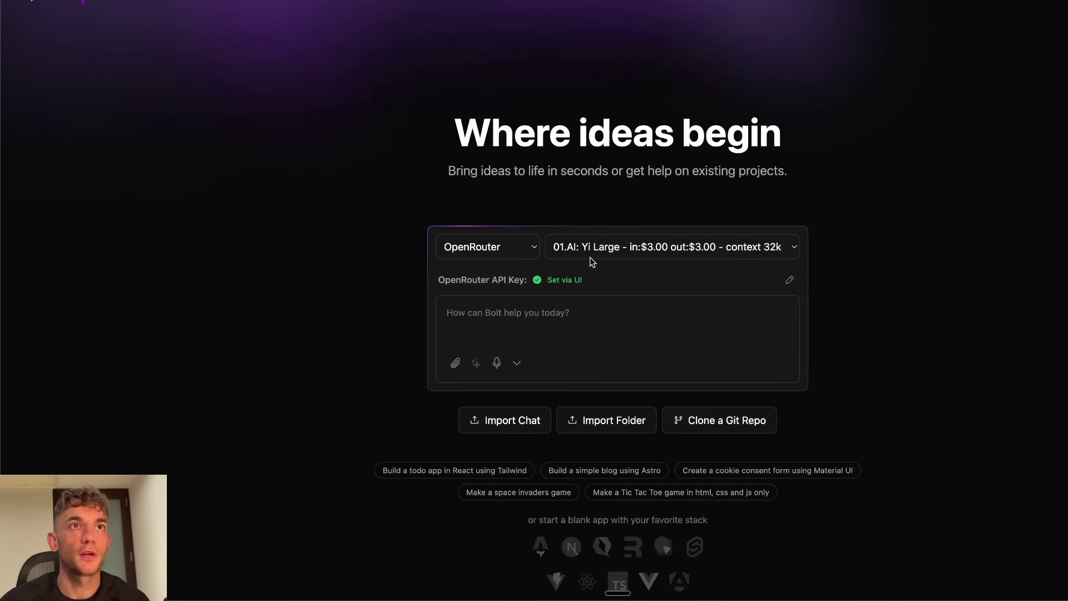
# Step: Switch the model to Anthropic: Claude Opus 4
pyautogui.click(625, 250)
pyautogui.scroll(-10, 625, 300)
pyautogui.scroll(-5, 626, 299)
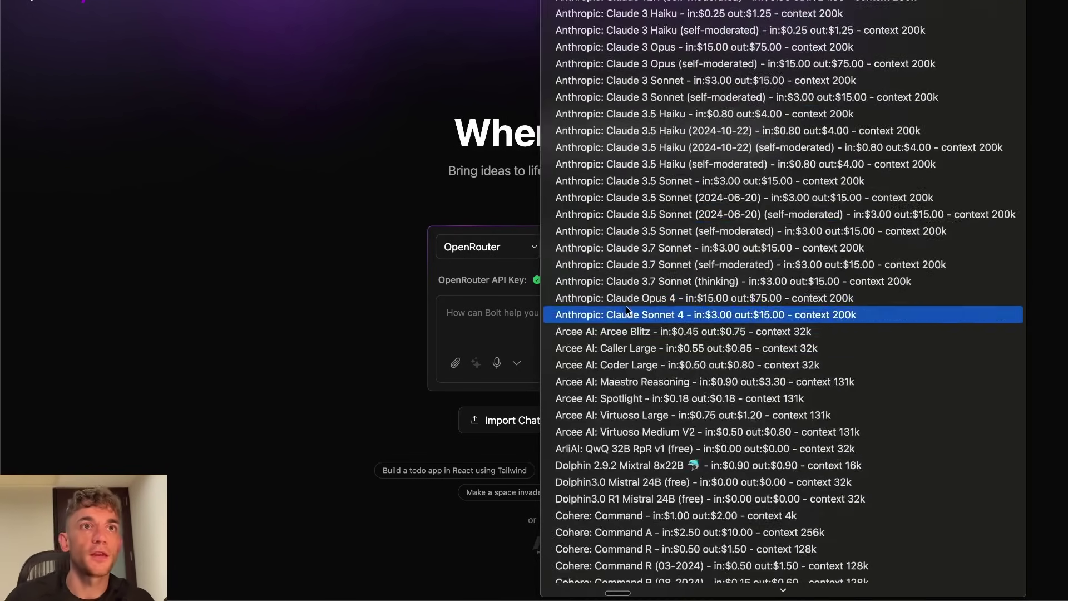
pyautogui.click(628, 298)
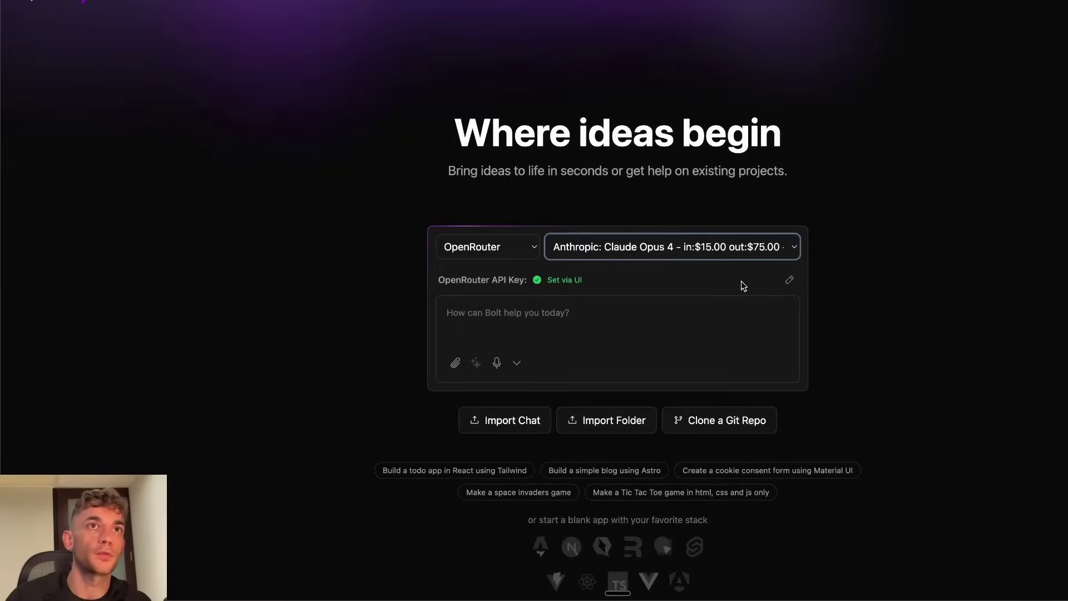
pyautogui.click(546, 328)
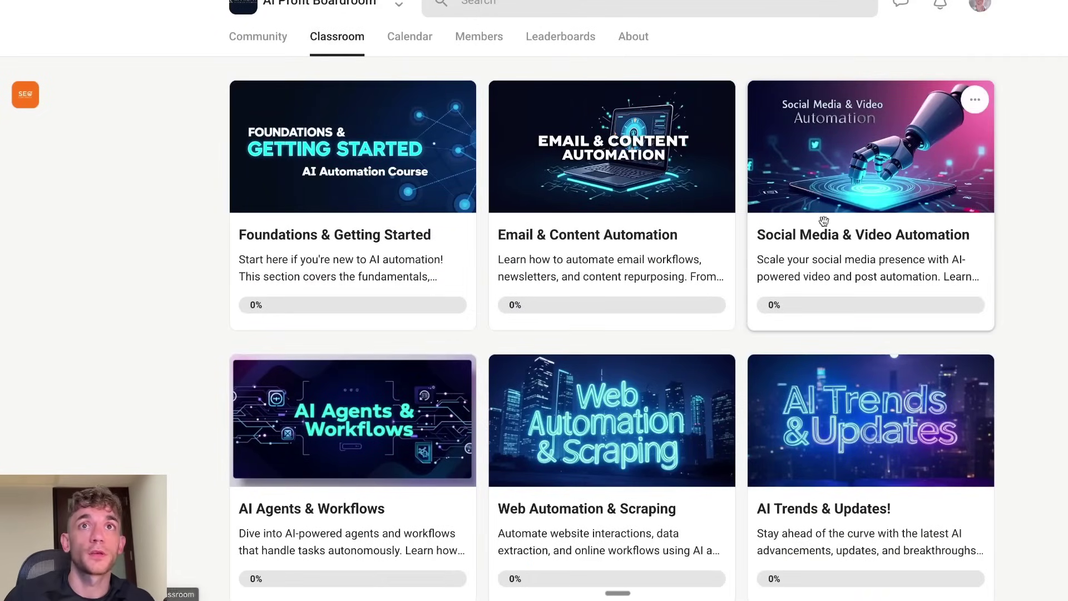
# Step: Open the Master List Of Prompts lesson and select text in the first prompt
pyautogui.scroll(-10, 821, 222)
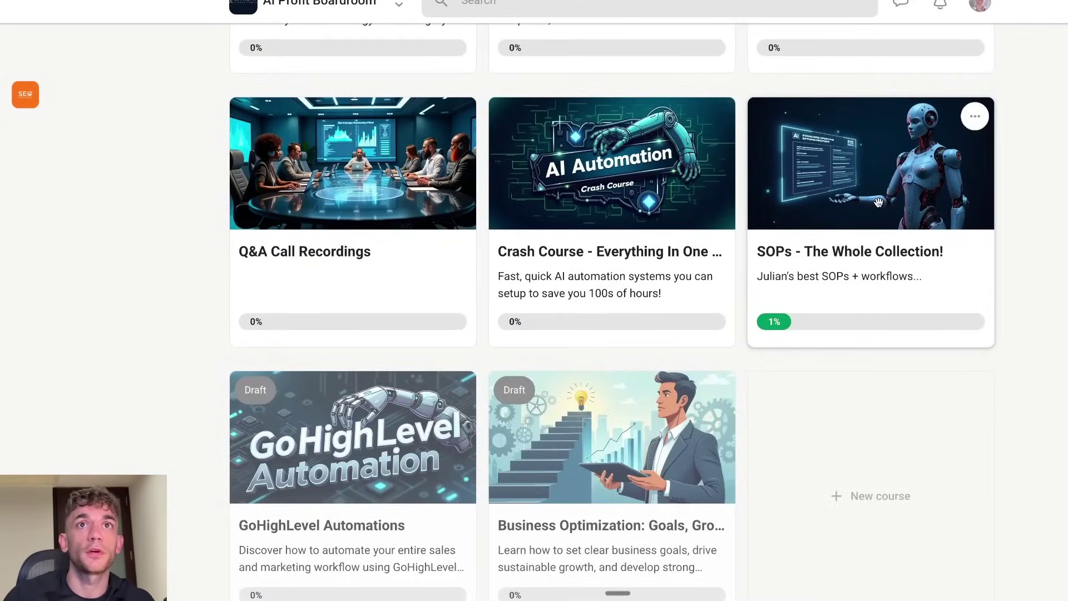
pyautogui.click(347, 230)
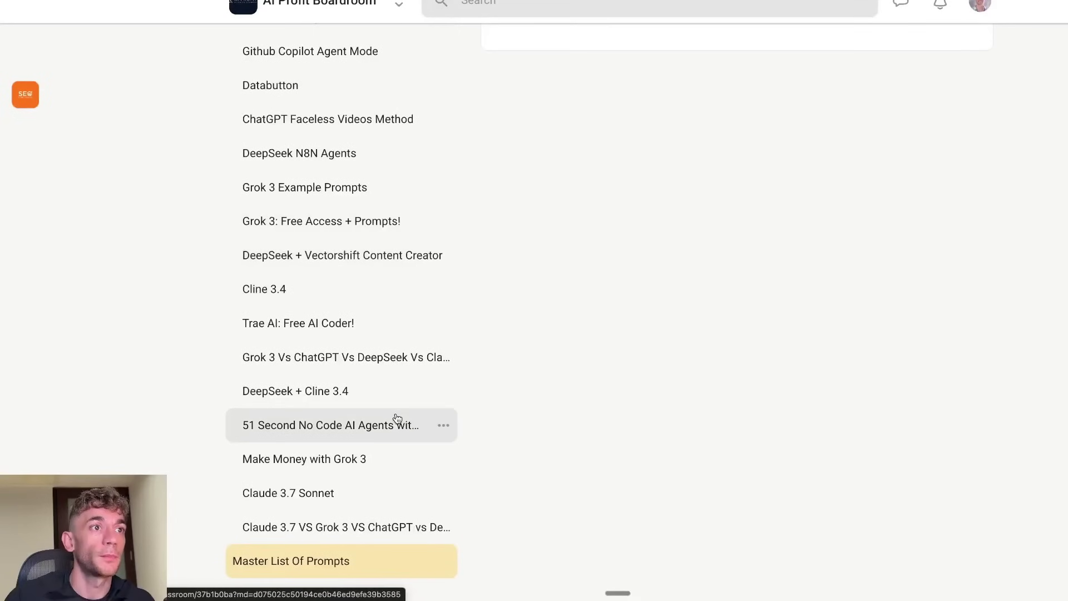
pyautogui.moveTo(553, 189); pyautogui.dragTo(900, 206)
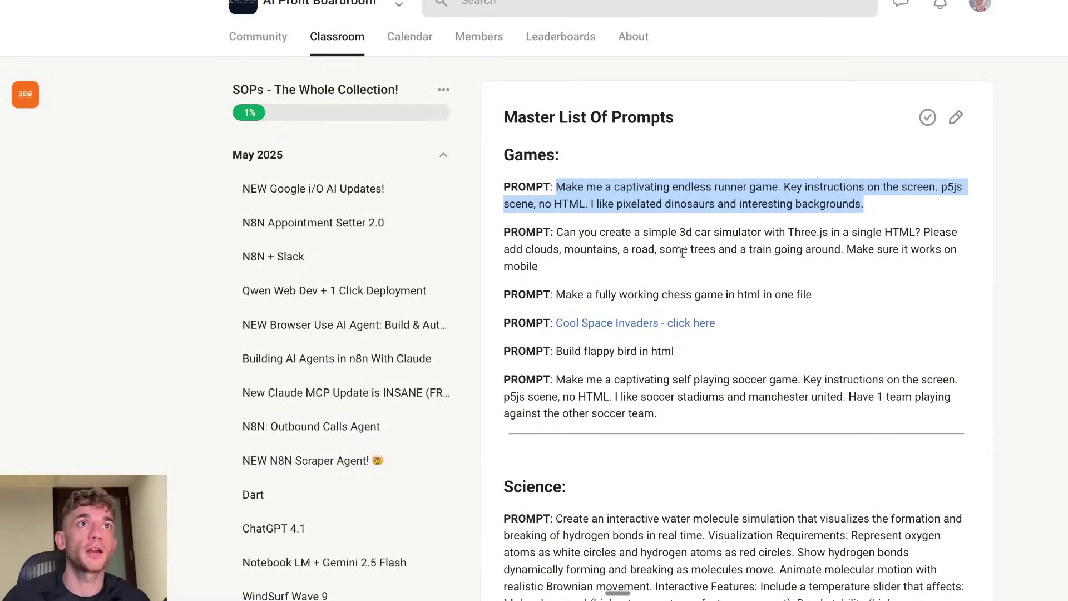
pyautogui.tripleClick(574, 185)
pyautogui.click(574, 185)
pyautogui.doubleClick(559, 188)
pyautogui.keyDown('shift'); pyautogui.click(890, 214); pyautogui.keyUp('shift')
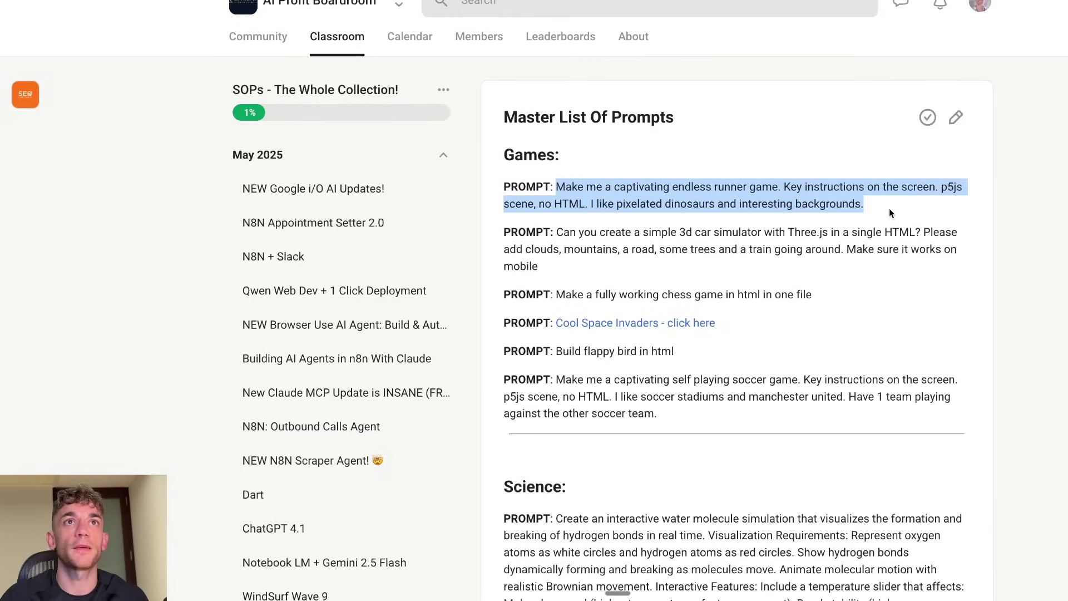
# Step: Select the 3D car simulator prompt and paste it into Bolt's prompt box
pyautogui.doubleClick(564, 233)
pyautogui.keyDown('shift'); pyautogui.click(585, 261); pyautogui.keyUp('shift')
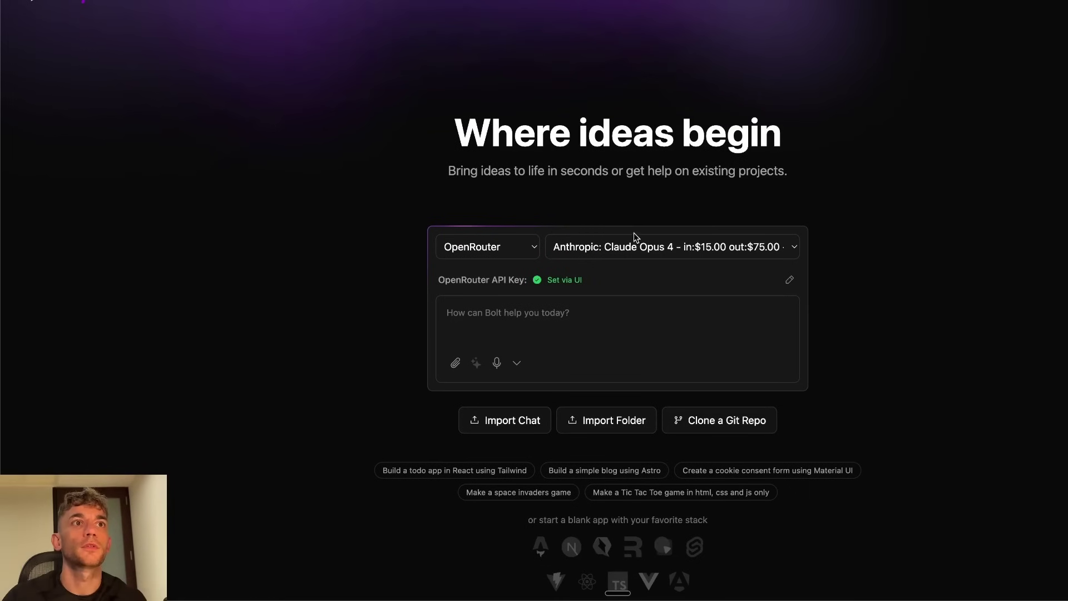
pyautogui.press('super+v')
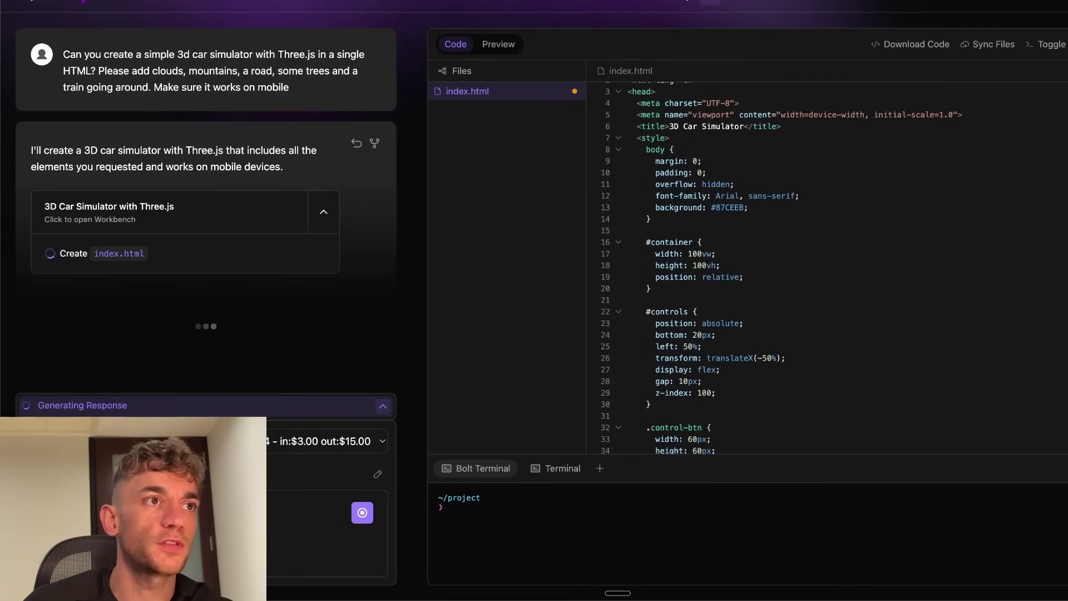
# Step: Check the model dropdown, including the $15/$75 model, but keep the current model while index.html generates
pyautogui.click(323, 441)
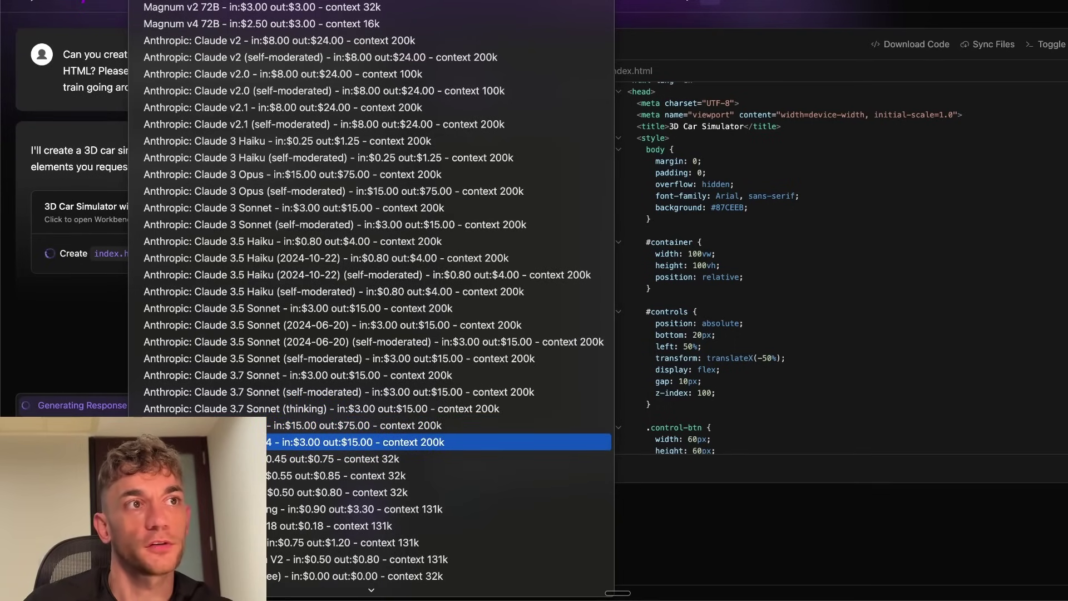
pyautogui.press('Escape')
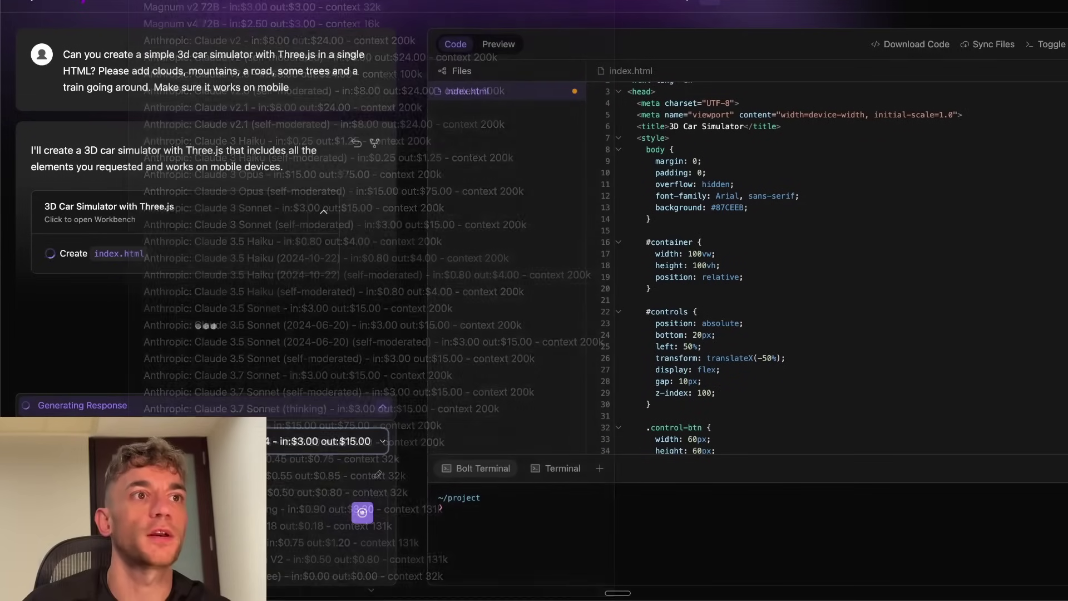
pyautogui.press('space')
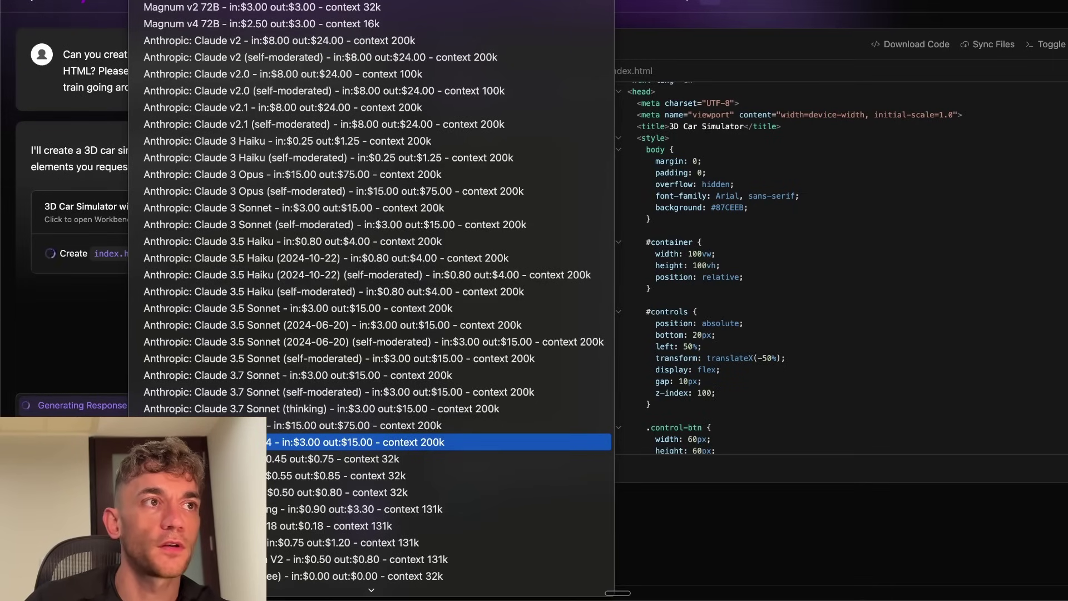
pyautogui.press('Up')
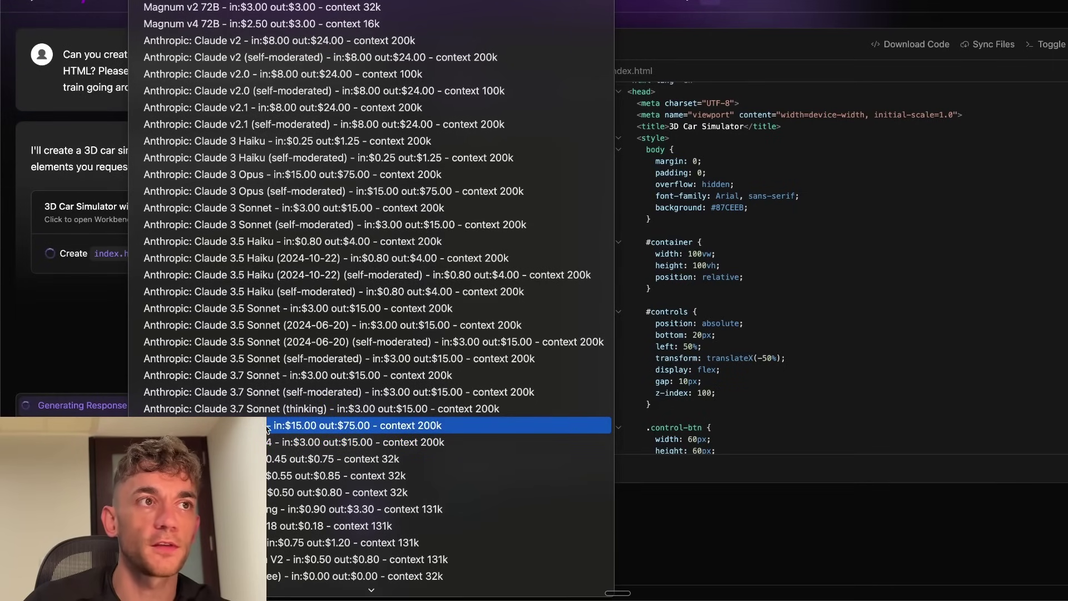
pyautogui.press('Down')
pyautogui.press('Escape')
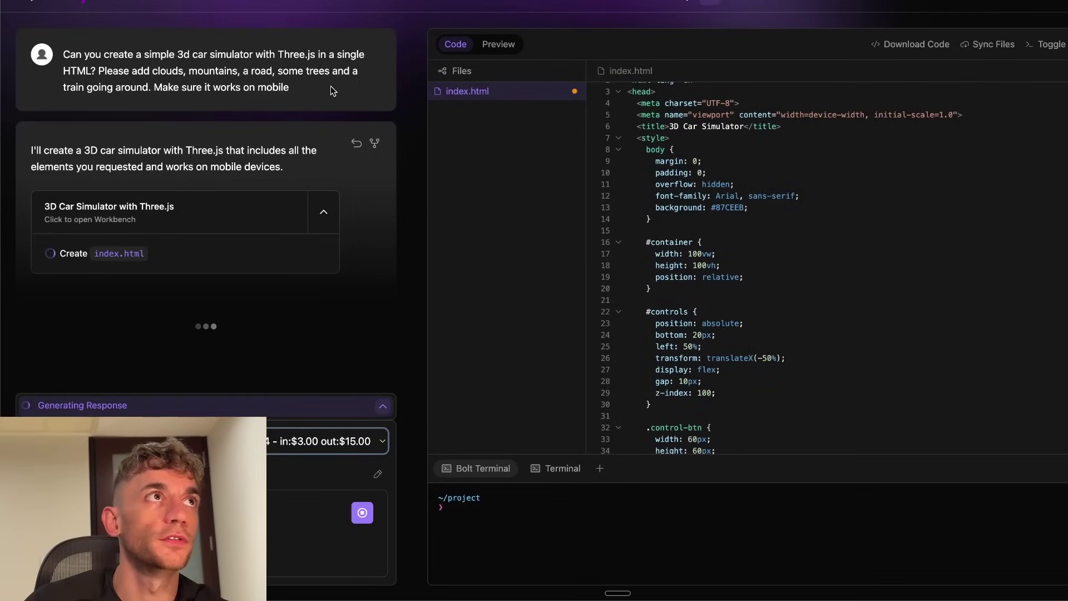
pyautogui.moveTo(3, 222)
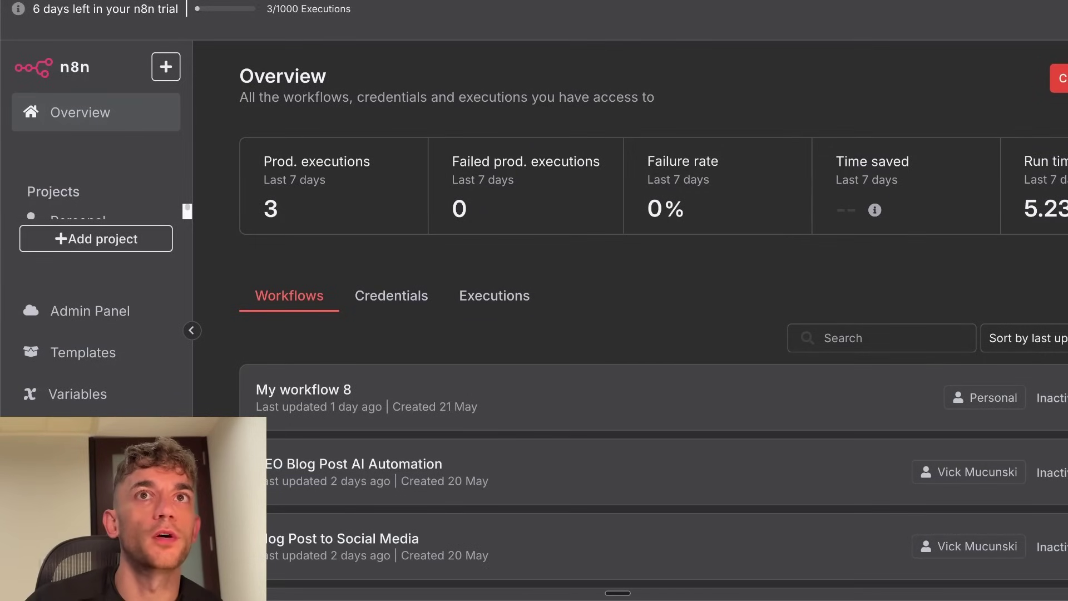
# Step: Start My workflow 9 with a chat-message trigger and add an AI Agent node by searching 'ai ag'
pyautogui.click(1059, 78)
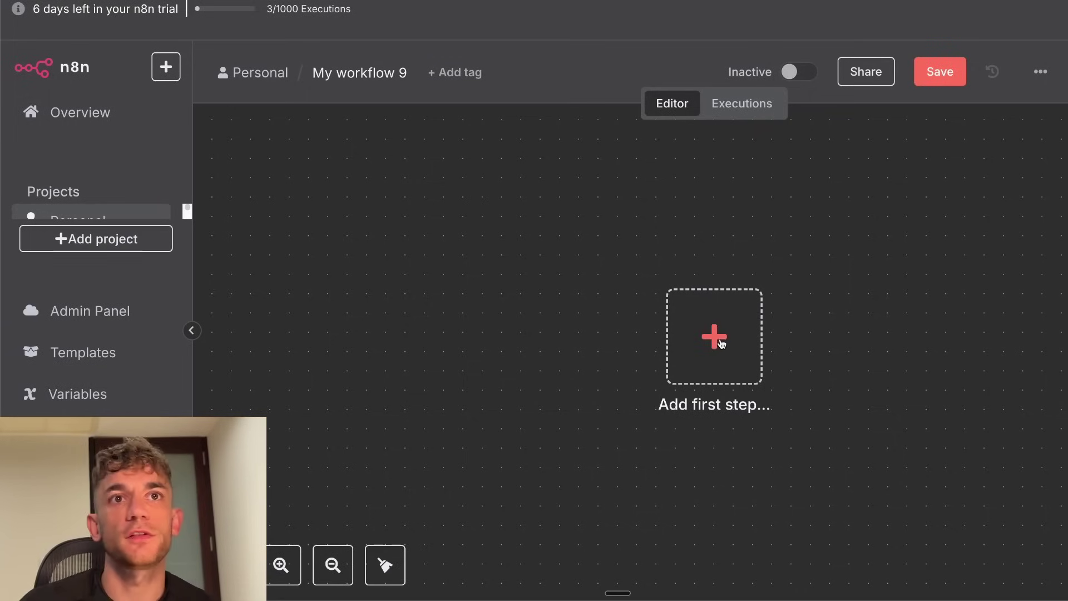
pyautogui.scroll(-2, 519, 293)
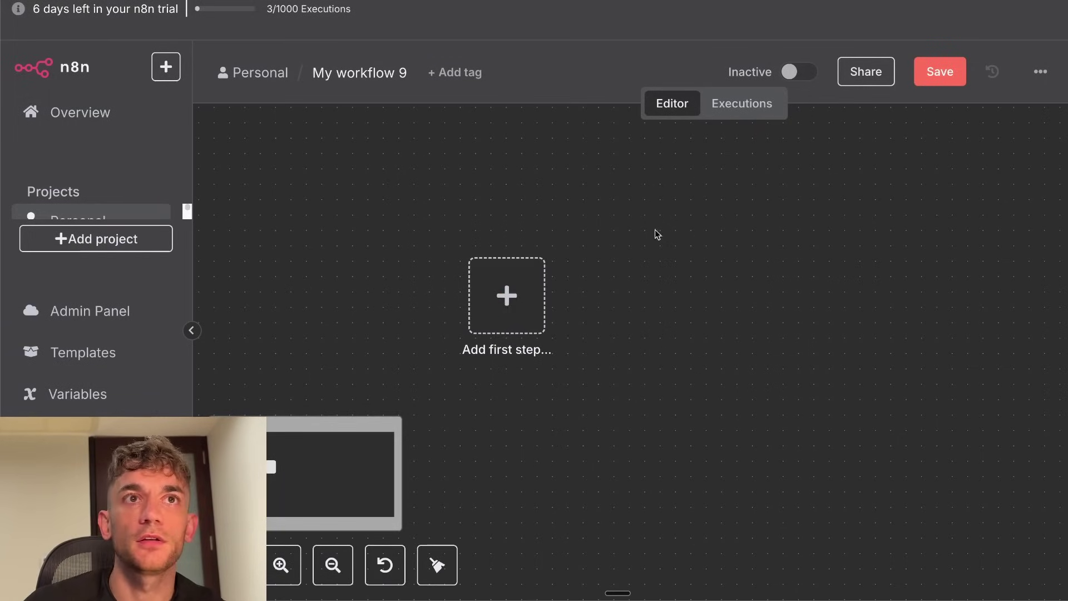
pyautogui.press('Tab')
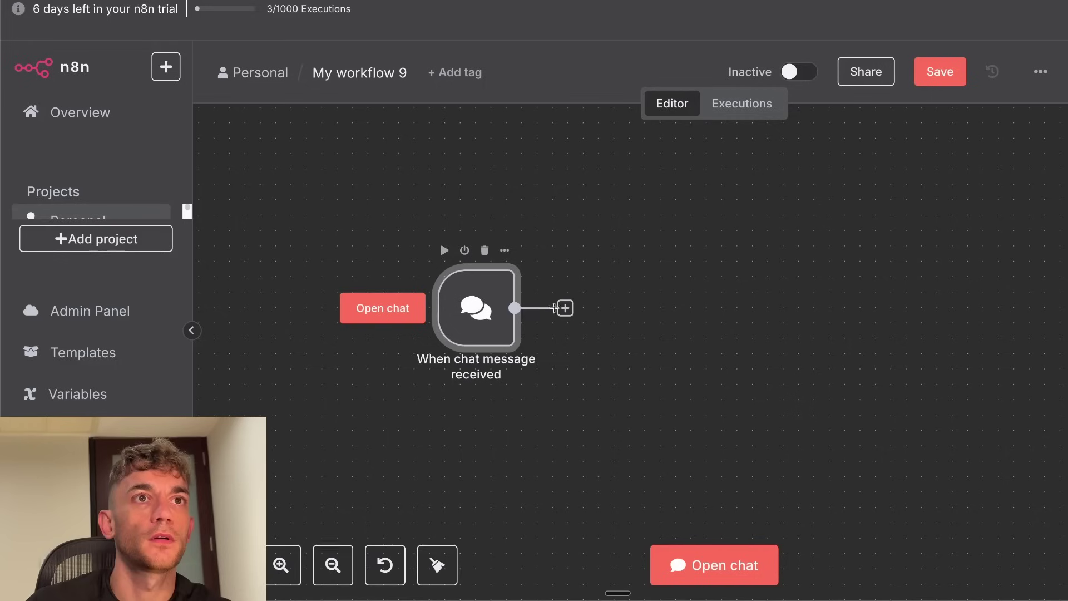
pyautogui.click(565, 308)
pyautogui.write('ai')
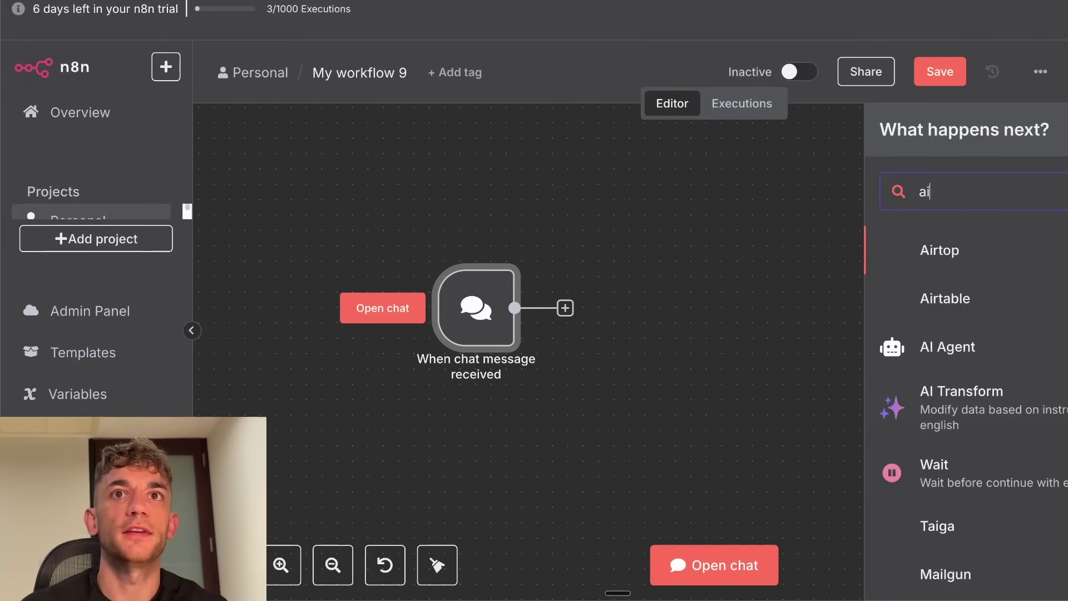
pyautogui.write(' ag')
pyautogui.press('Return')
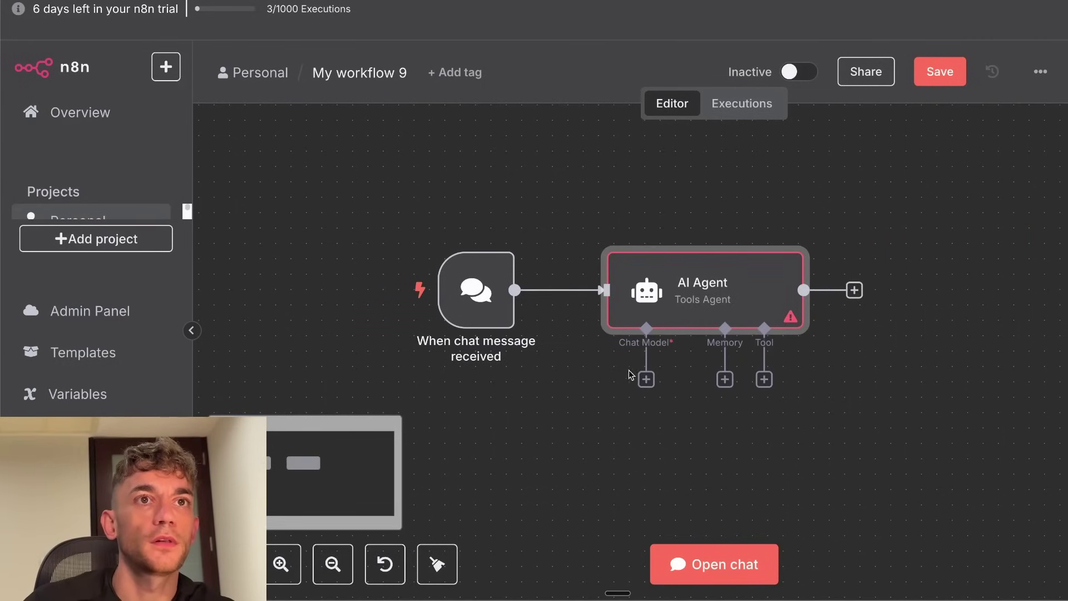
# Step: Add an OpenRouter chat model and save a new API key in its credential
pyautogui.click(646, 379)
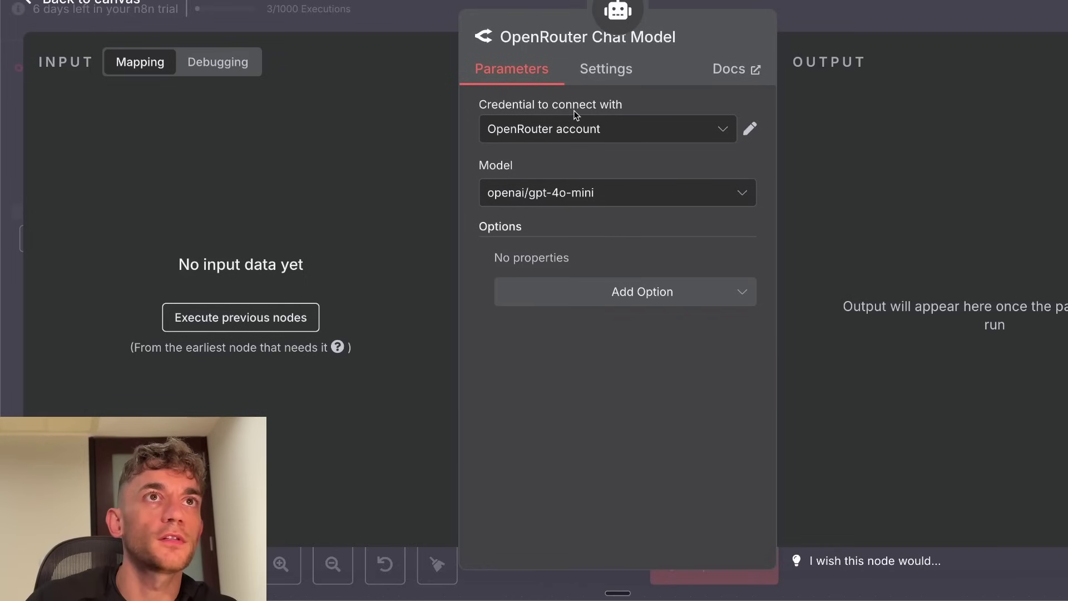
pyautogui.click(565, 129)
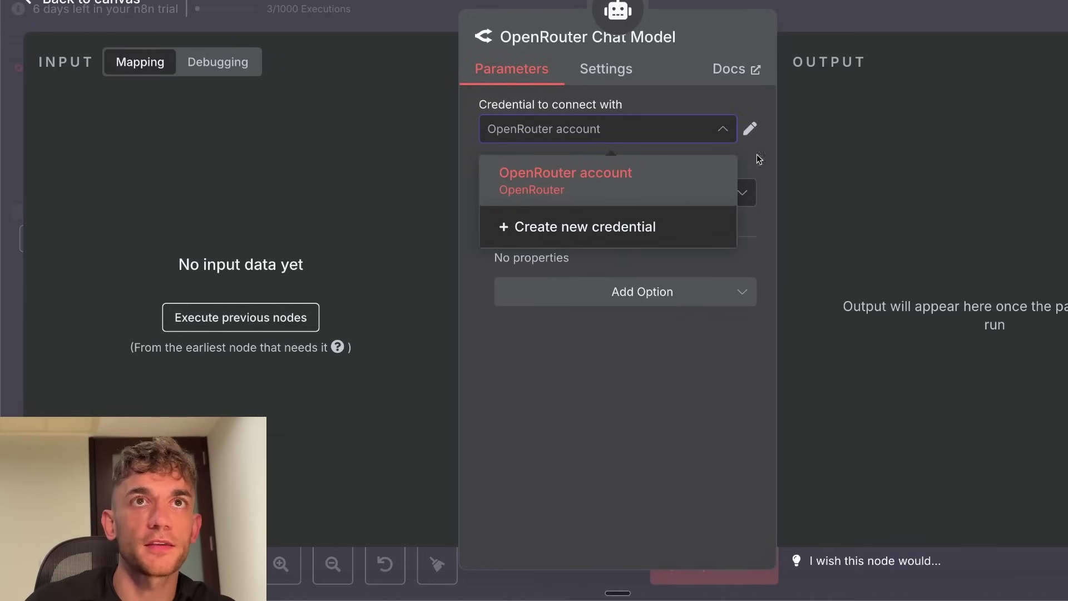
pyautogui.click(751, 129)
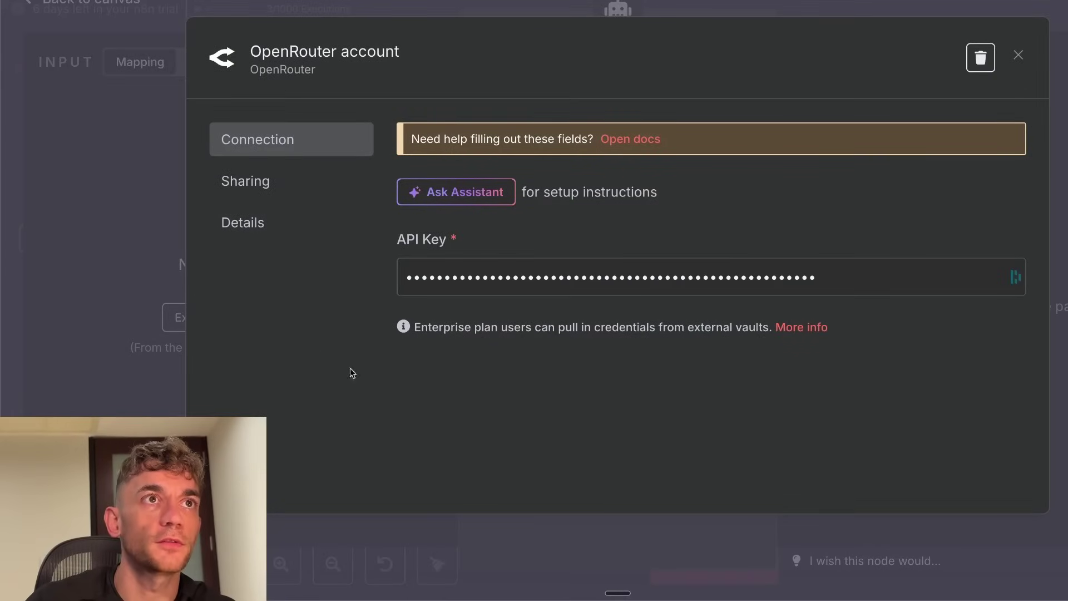
pyautogui.click(1019, 54)
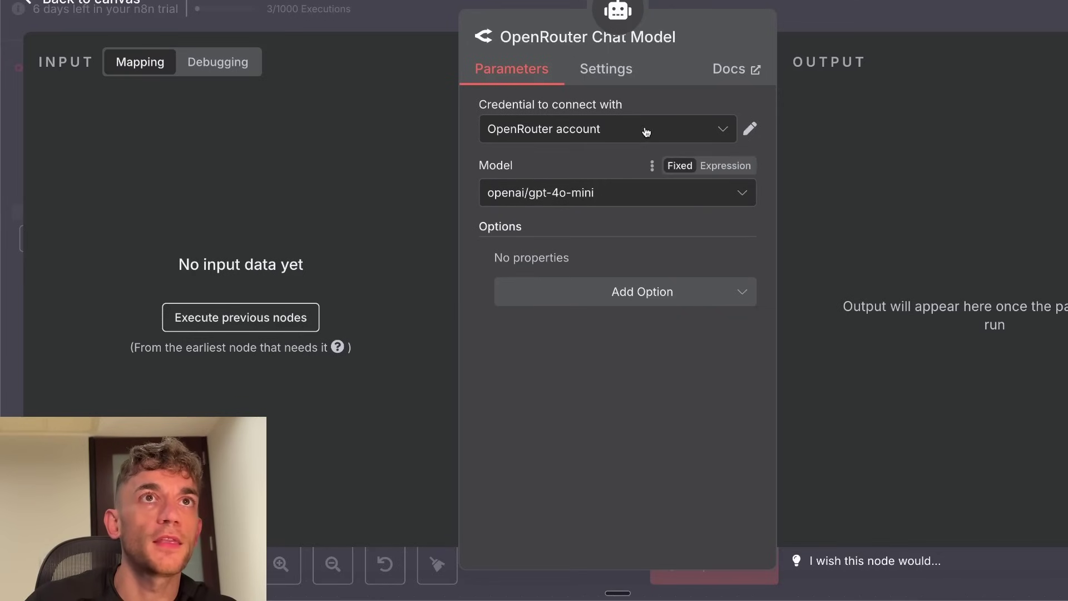
pyautogui.click(748, 129)
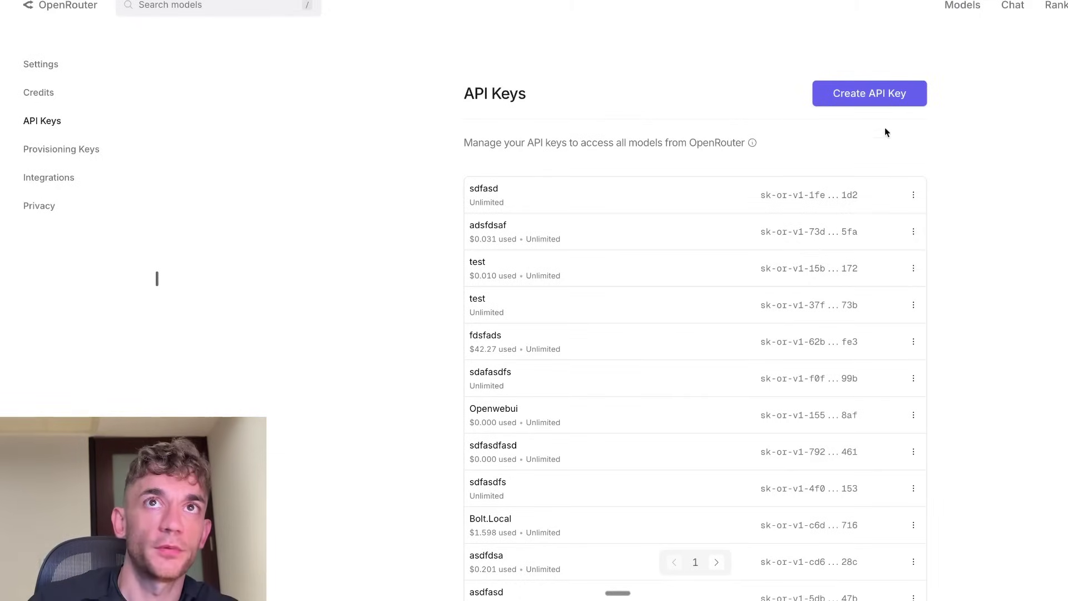
pyautogui.click(869, 95)
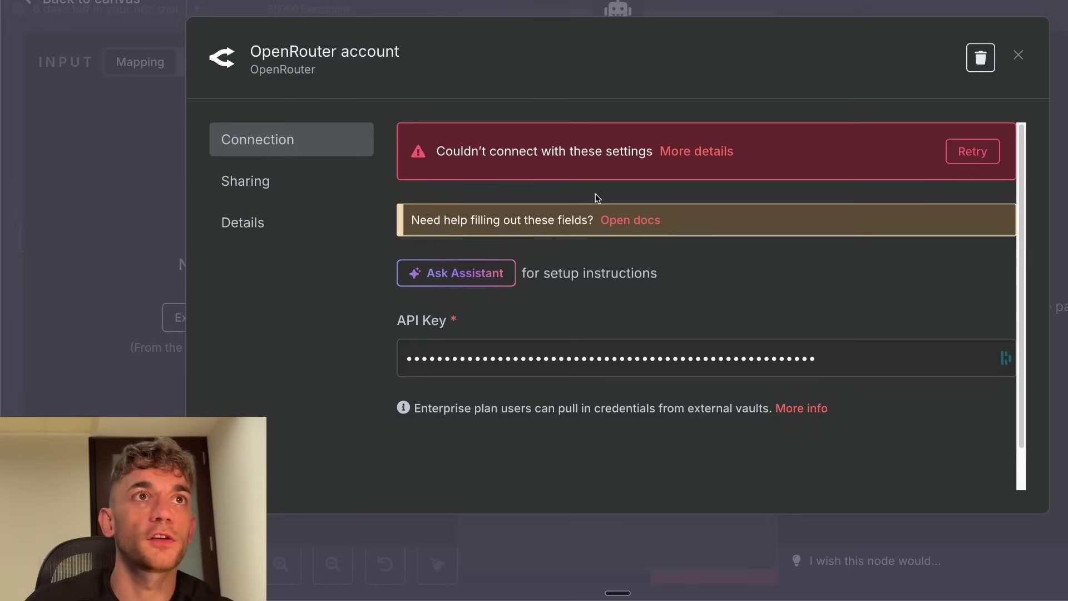
pyautogui.click(556, 357)
pyautogui.hotkey('ctrl', 'a')
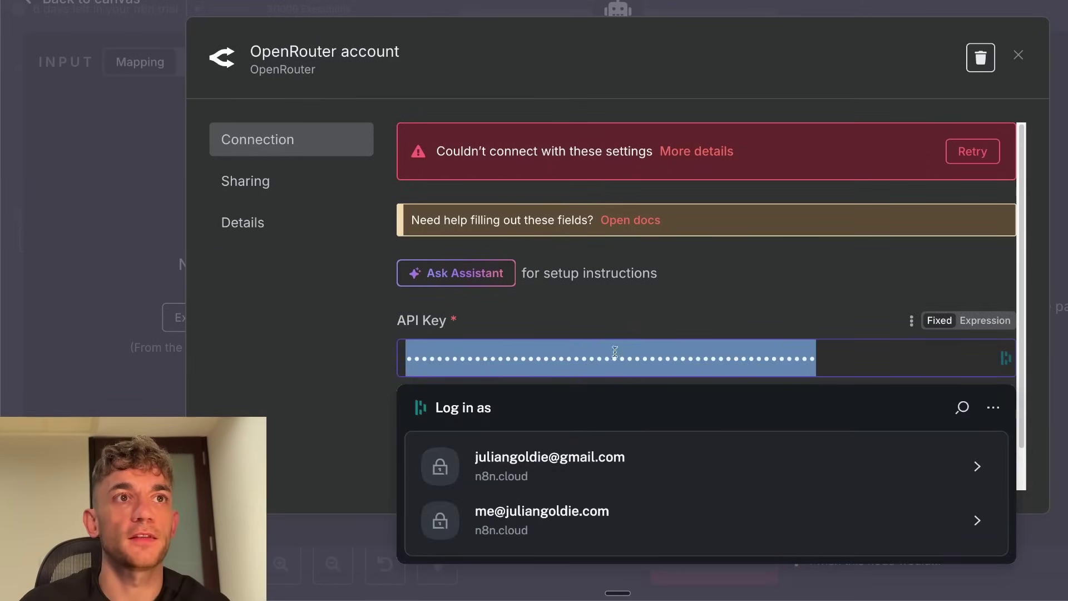
pyautogui.hotkey('ctrl', 'v')
pyautogui.click(973, 70)
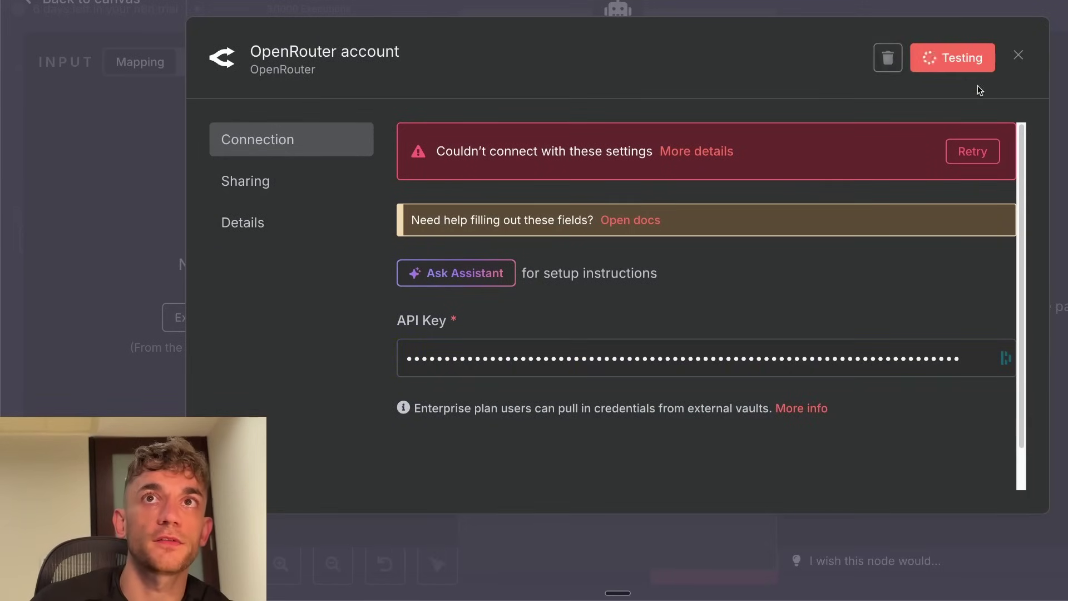
pyautogui.click(1017, 55)
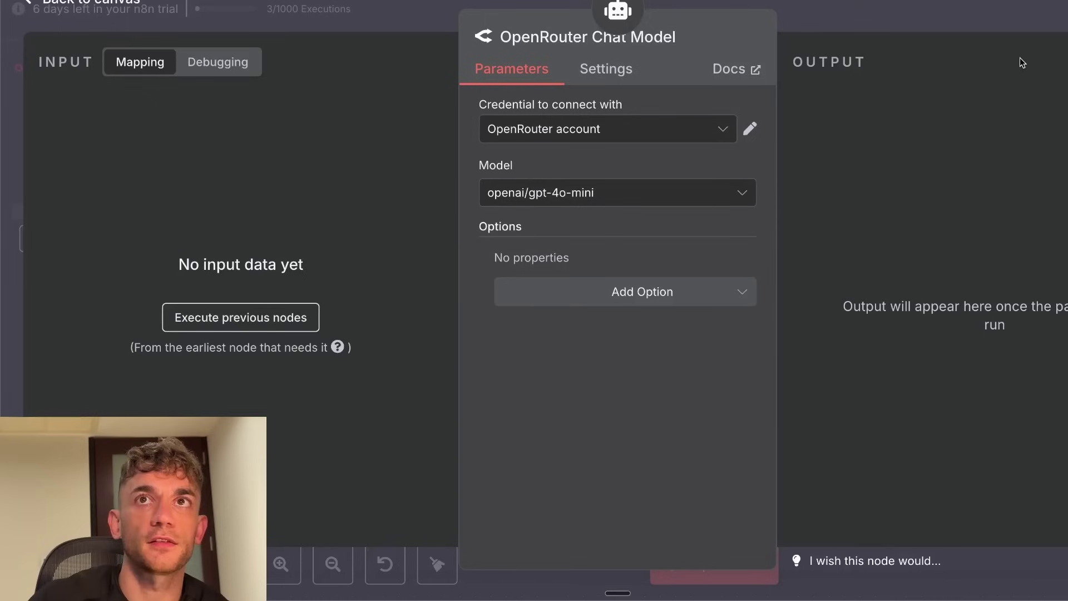
# Step: Set the chat model to anthropic/claude-sonnet-4
pyautogui.click(559, 192)
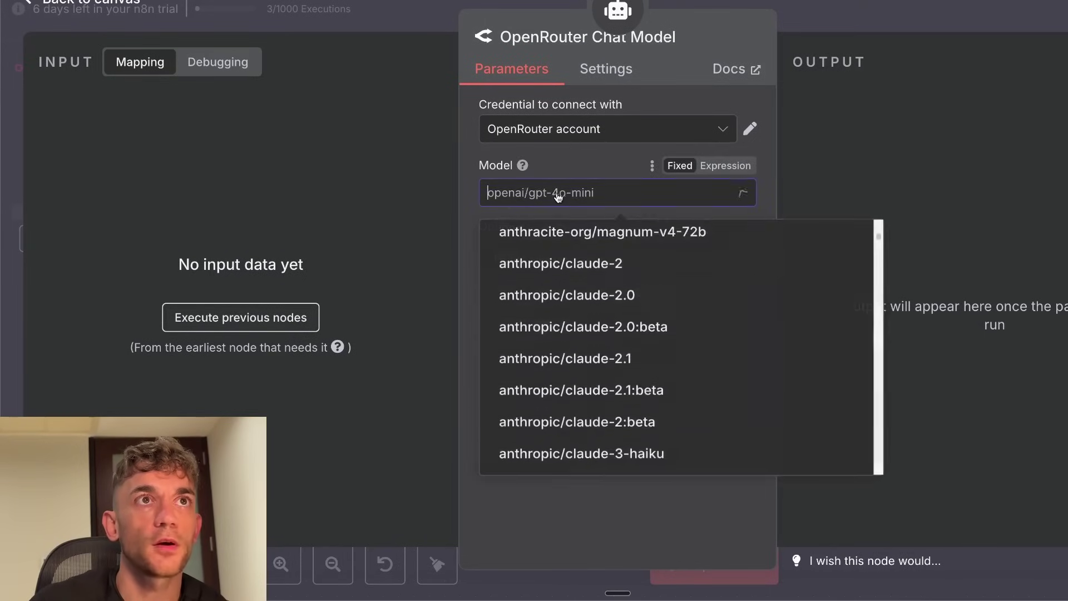
pyautogui.write('claude')
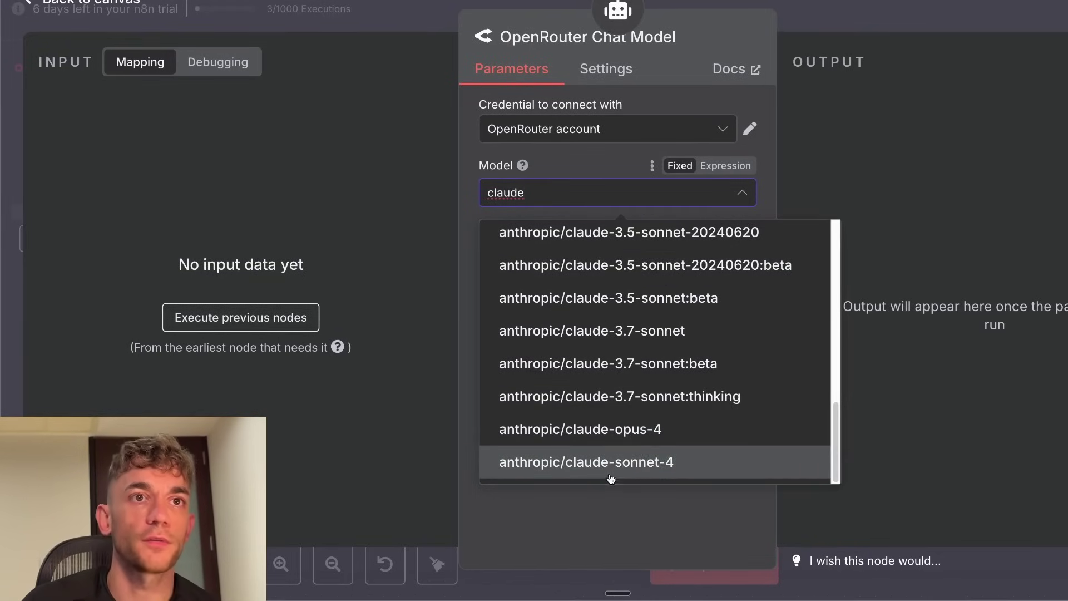
pyautogui.click(647, 463)
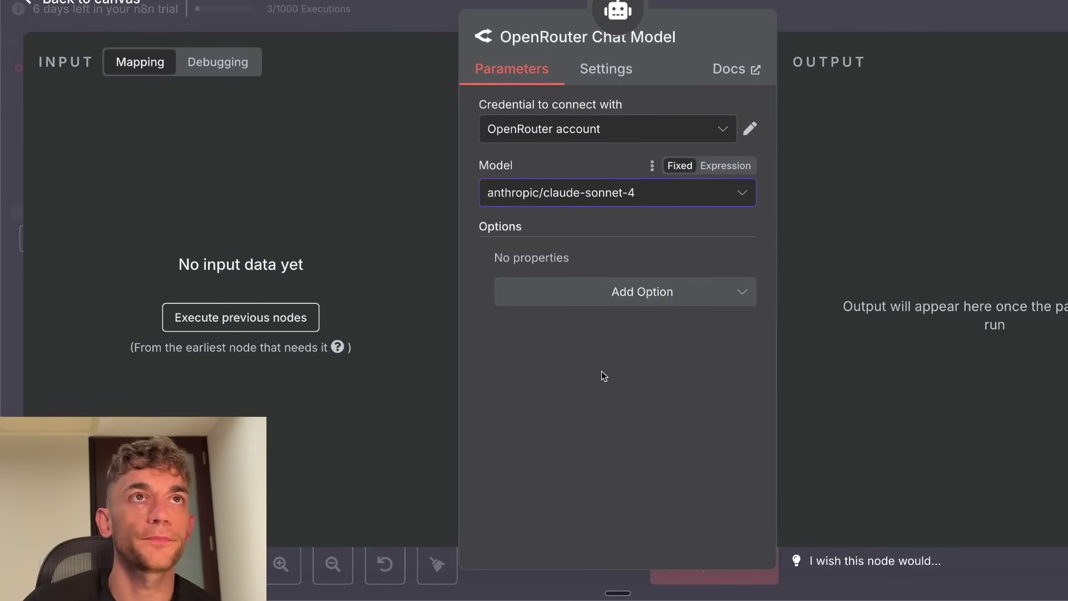
pyautogui.press('Escape')
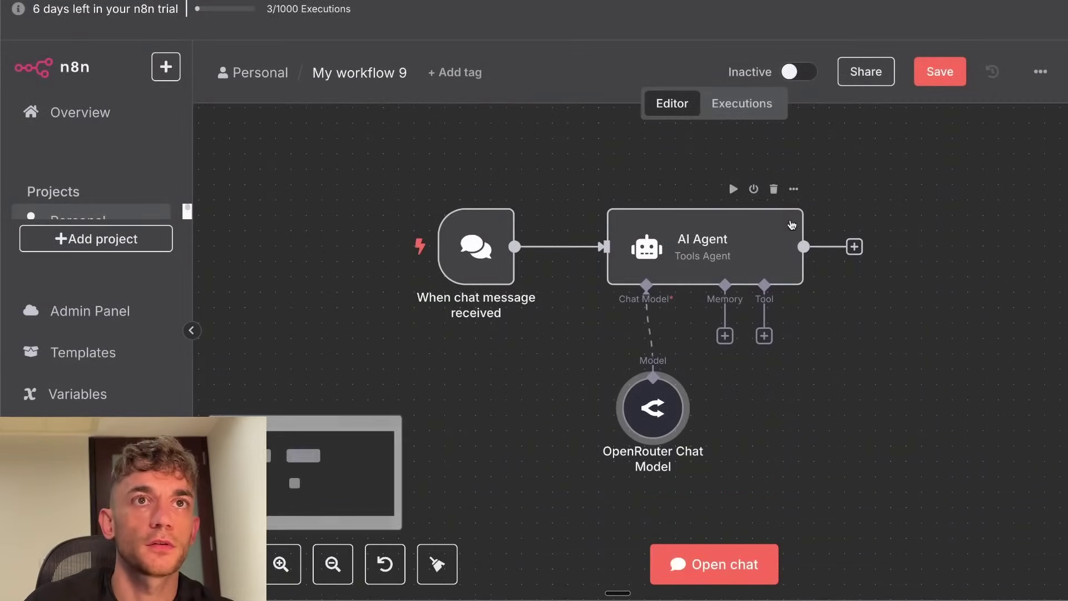
# Step: Add a System Message option to the AI Agent node
pyautogui.doubleClick(695, 325)
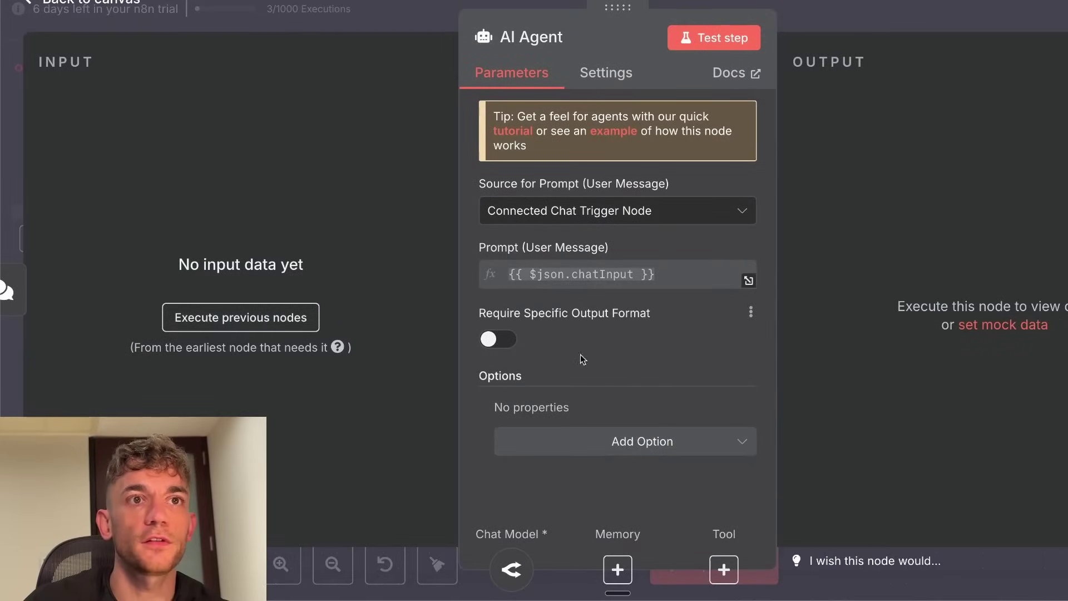
pyautogui.click(645, 445)
pyautogui.click(532, 293)
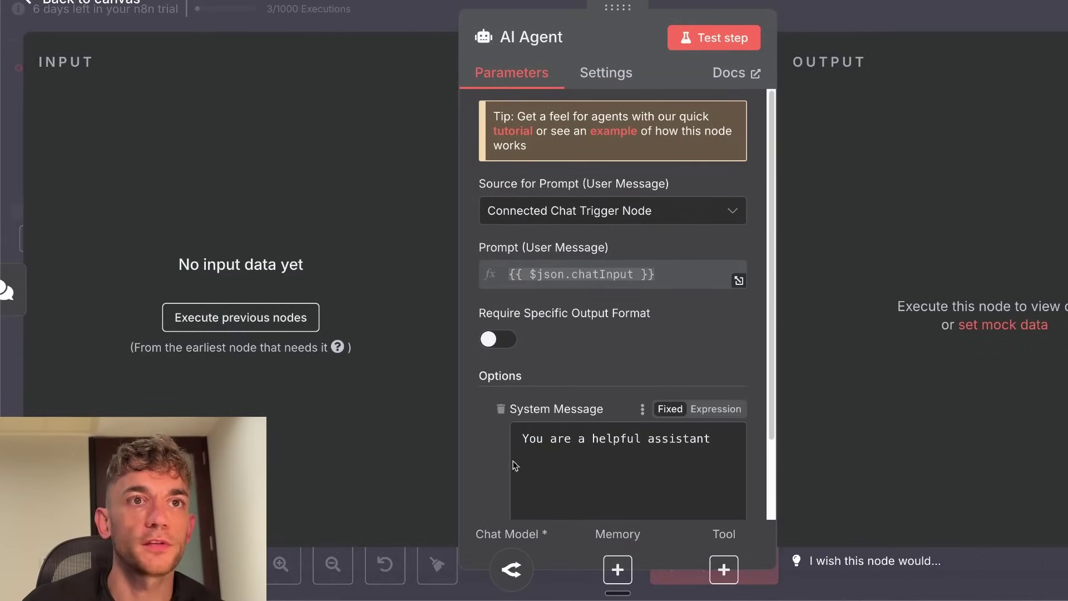
pyautogui.scroll(-2, 527, 467)
pyautogui.press('Escape')
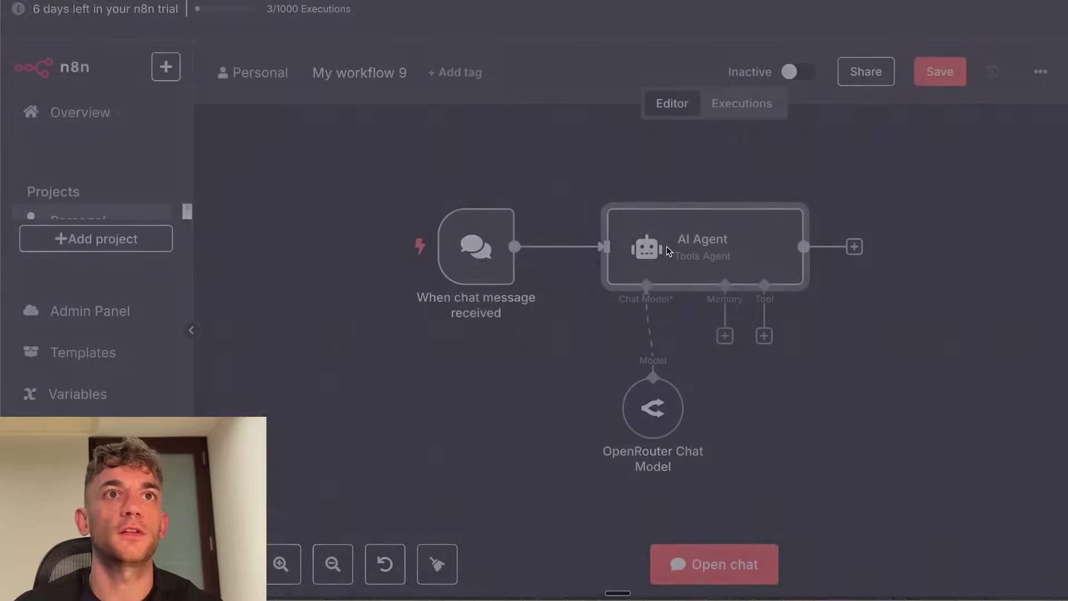
# Step: Send 'are you working?' to the agent in the test chat
pyautogui.scroll(-3, 638, 332)
pyautogui.click(502, 400)
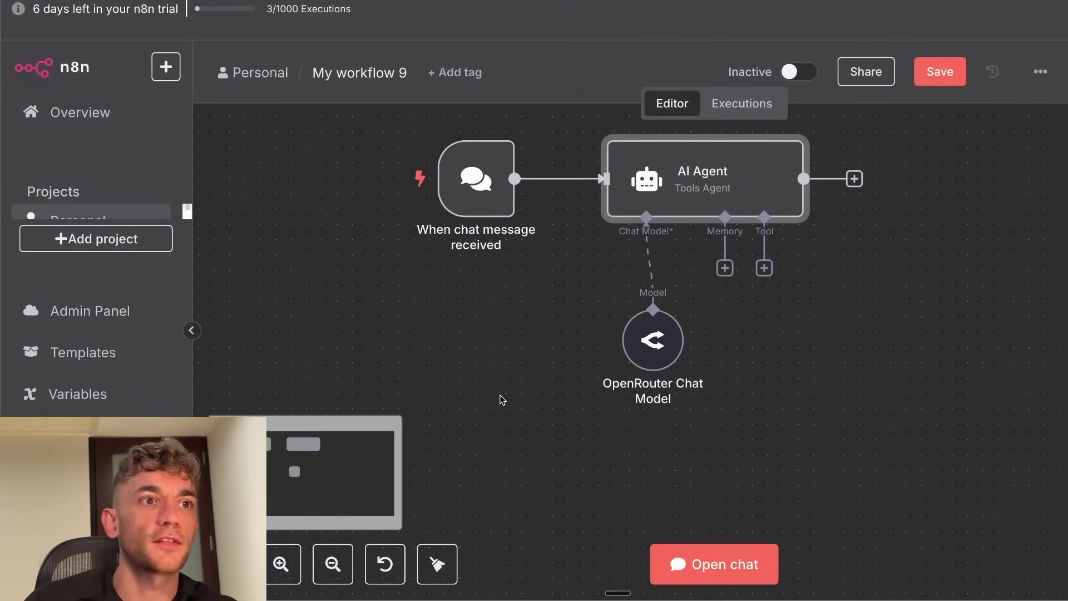
pyautogui.click(653, 564)
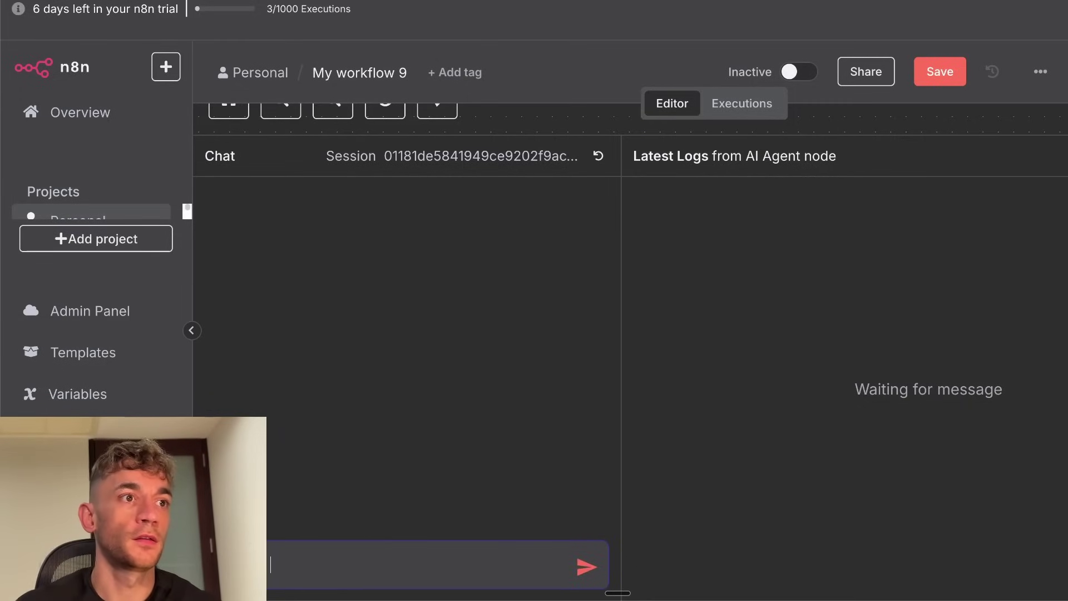
pyautogui.write('are you working?')
pyautogui.press('Return')
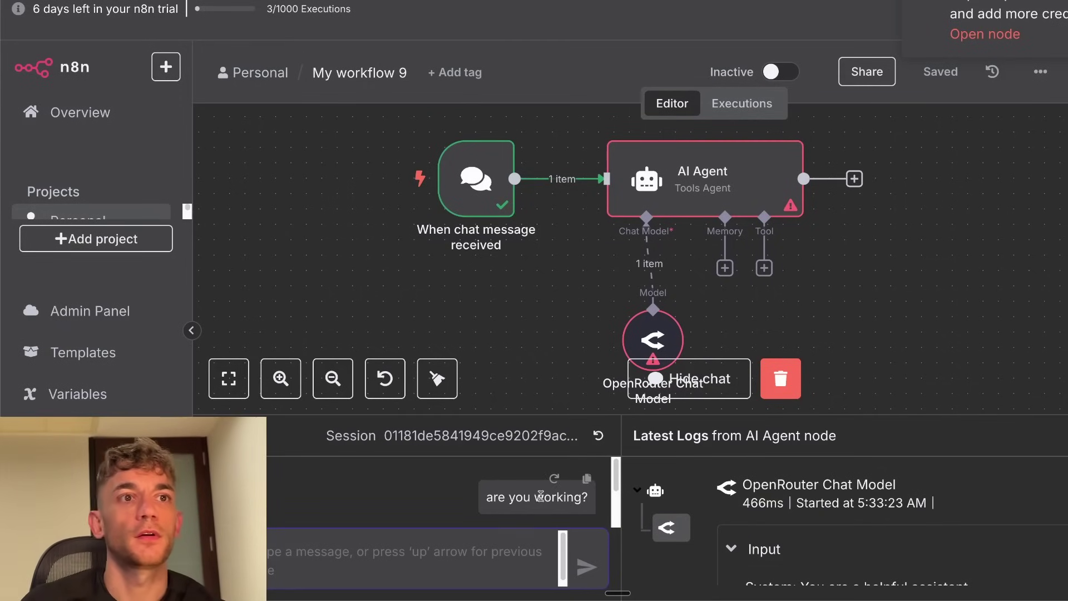
# Step: Enlarge the chat panel to show the run logs beside the reply
pyautogui.tripleClick(540, 496)
pyautogui.scroll(-3, 824, 263)
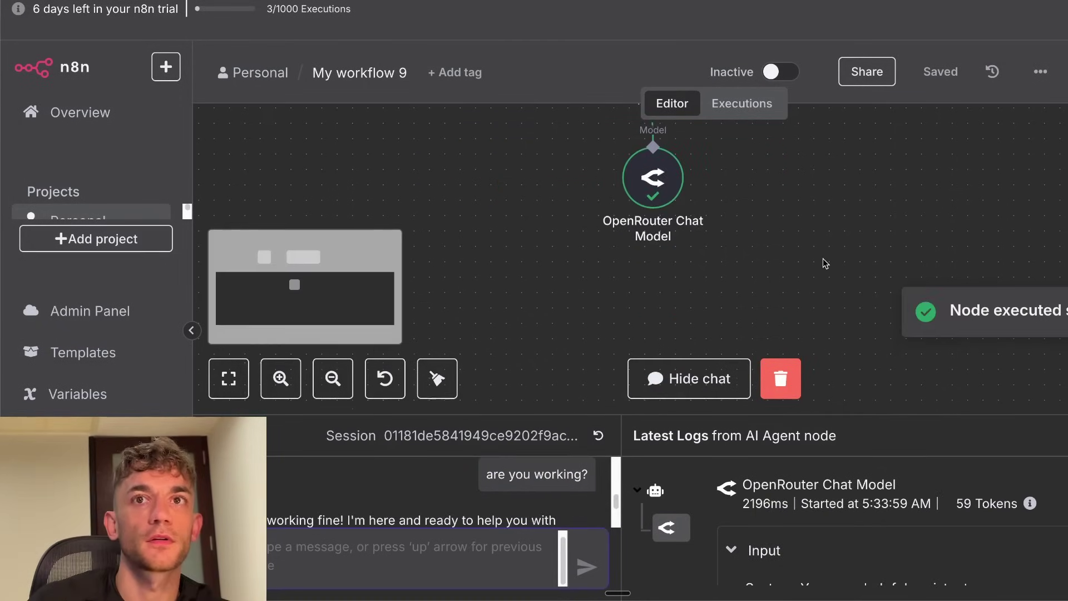
pyautogui.moveTo(694, 415); pyautogui.dragTo(643, 156)
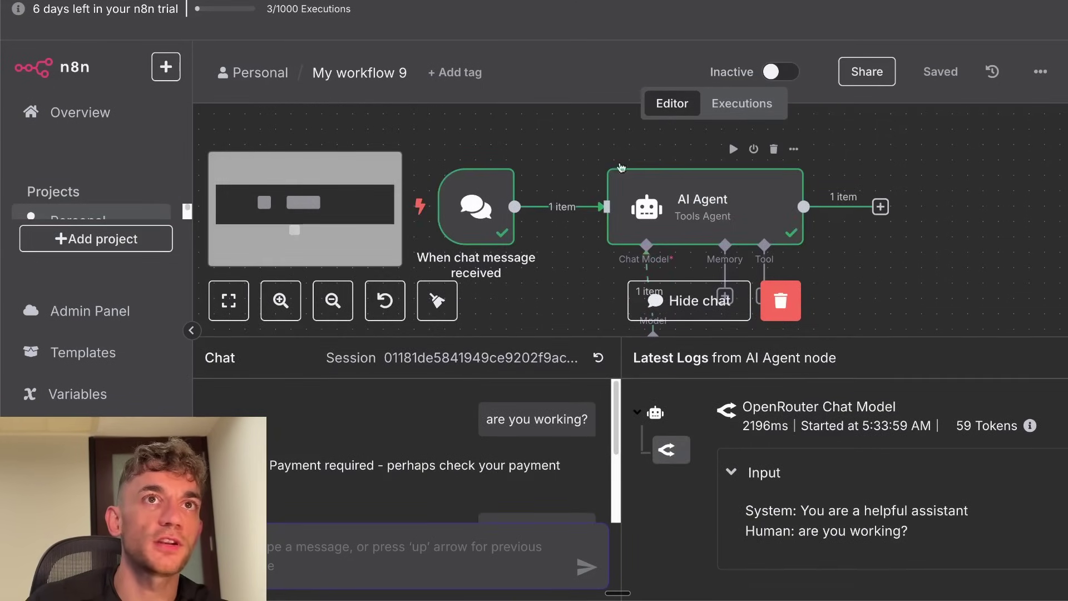
pyautogui.scroll(-5, 585, 328)
pyautogui.moveTo(580, 335); pyautogui.dragTo(556, 139)
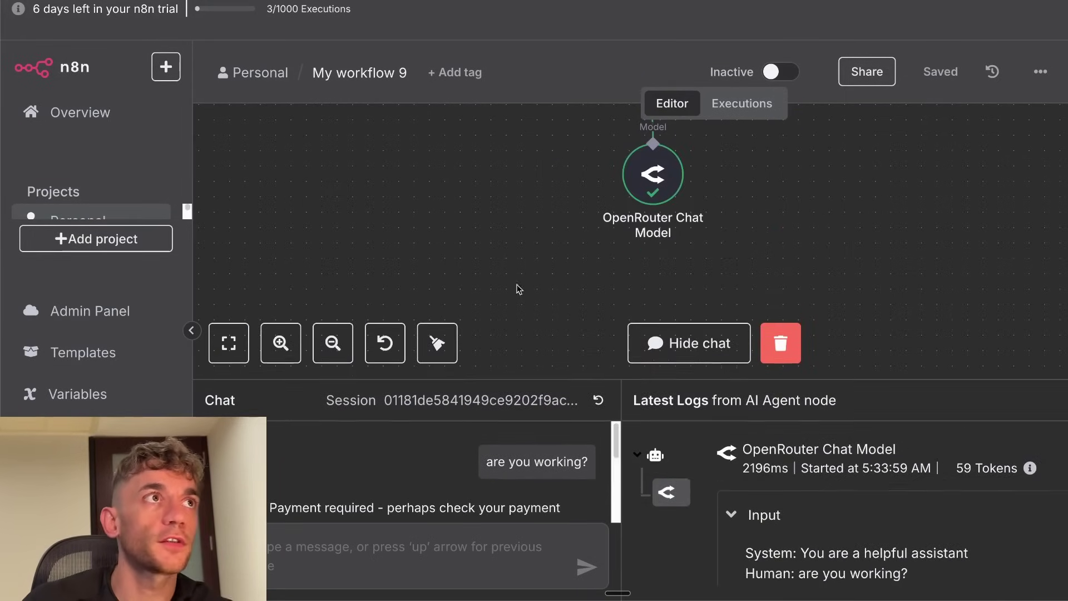
# Step: Browse the workflows overview and briefly view the Appointment Setter Agent workflow
pyautogui.click(92, 112)
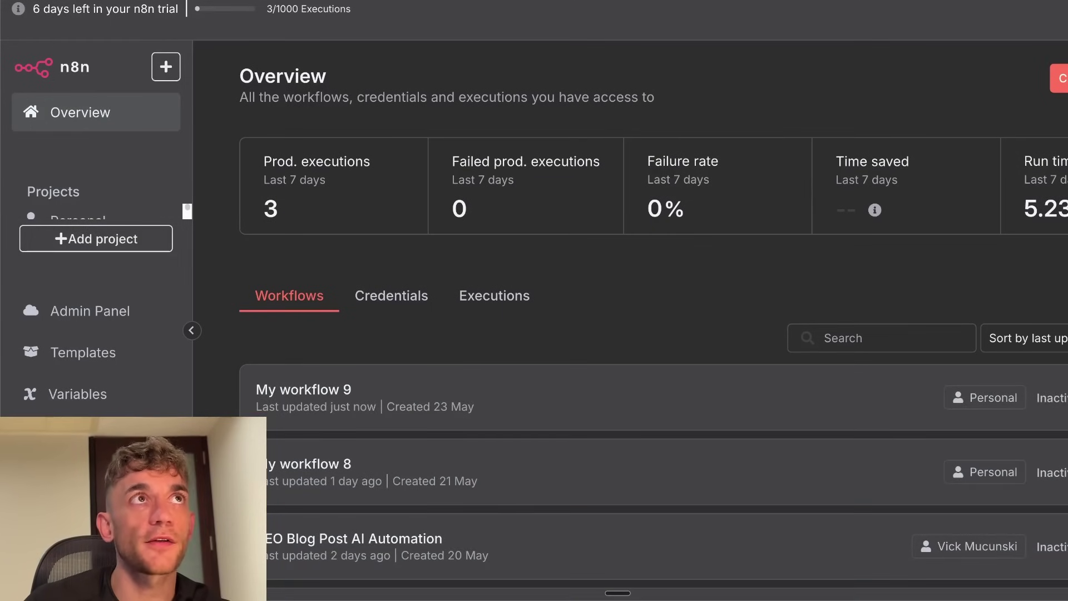
pyautogui.scroll(-5, 545, 374)
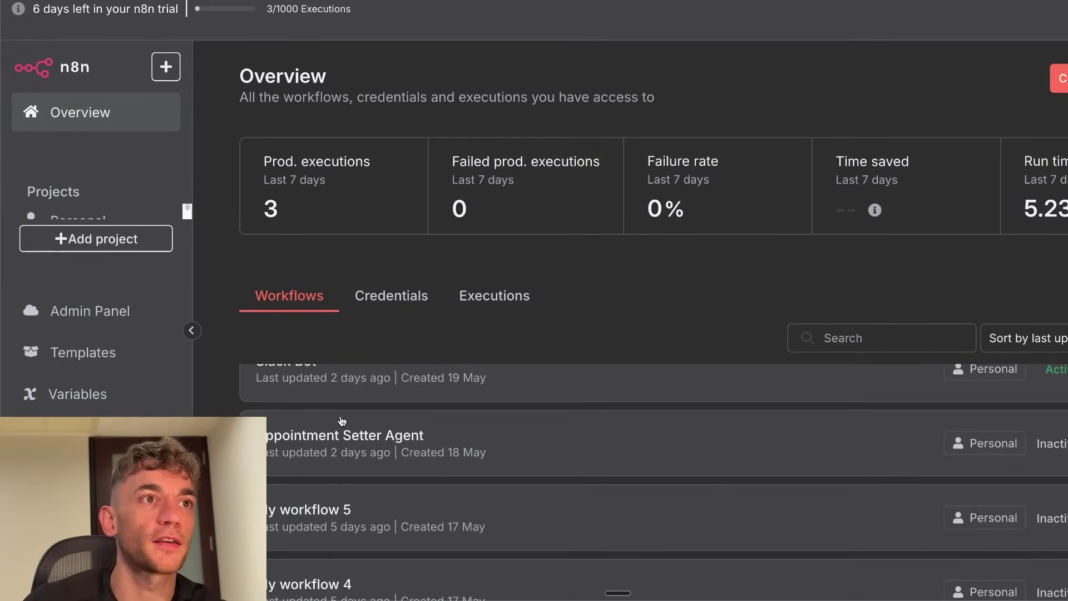
pyautogui.scroll(2, 395, 351)
pyautogui.scroll(-3, 477, 487)
pyautogui.scroll(1, 365, 357)
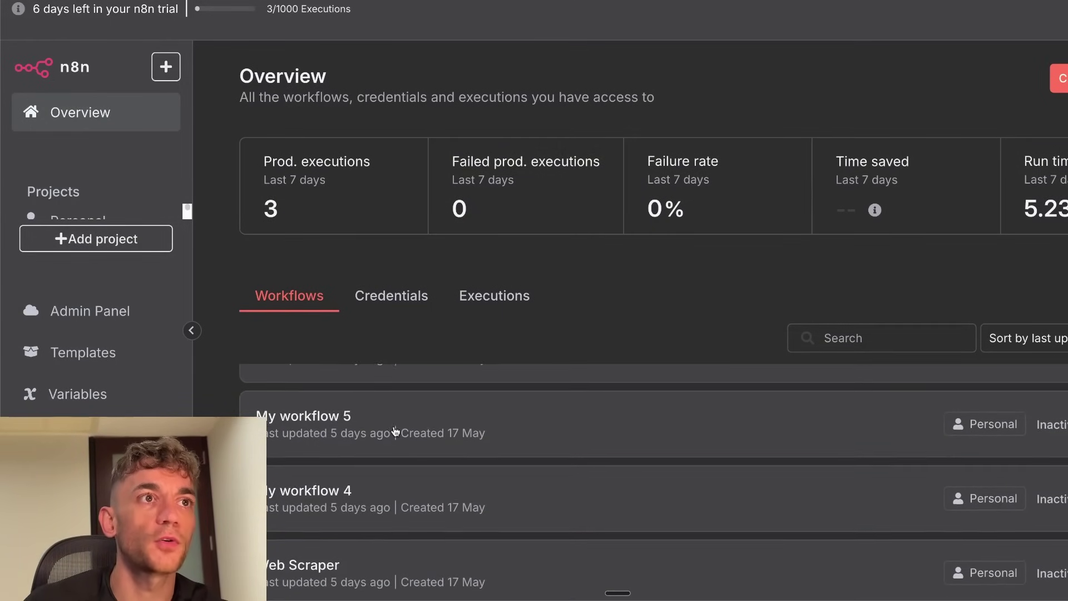
pyautogui.scroll(1, 378, 429)
pyautogui.click(392, 409)
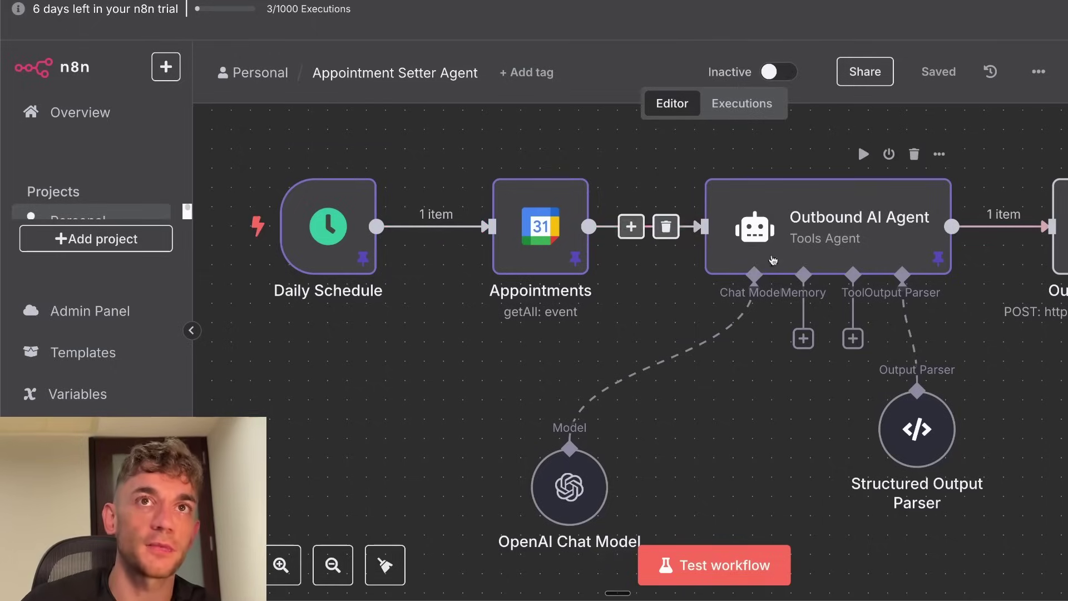
pyautogui.click(64, 133)
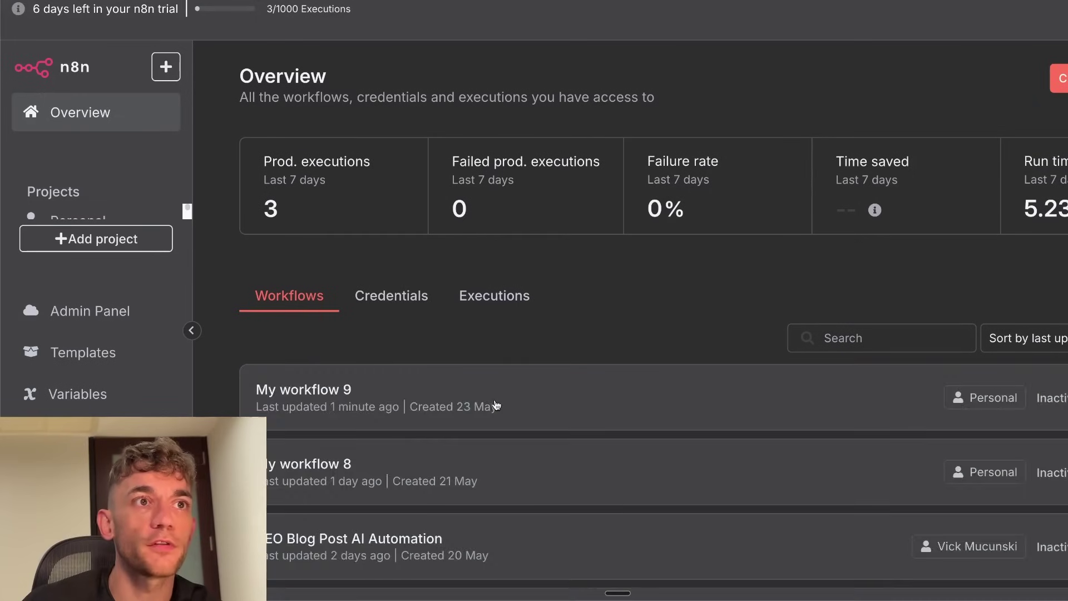
# Step: Open the Shorts Automation workflow and scroll through its six-stage pipeline
pyautogui.scroll(-10, 451, 445)
pyautogui.click(450, 479)
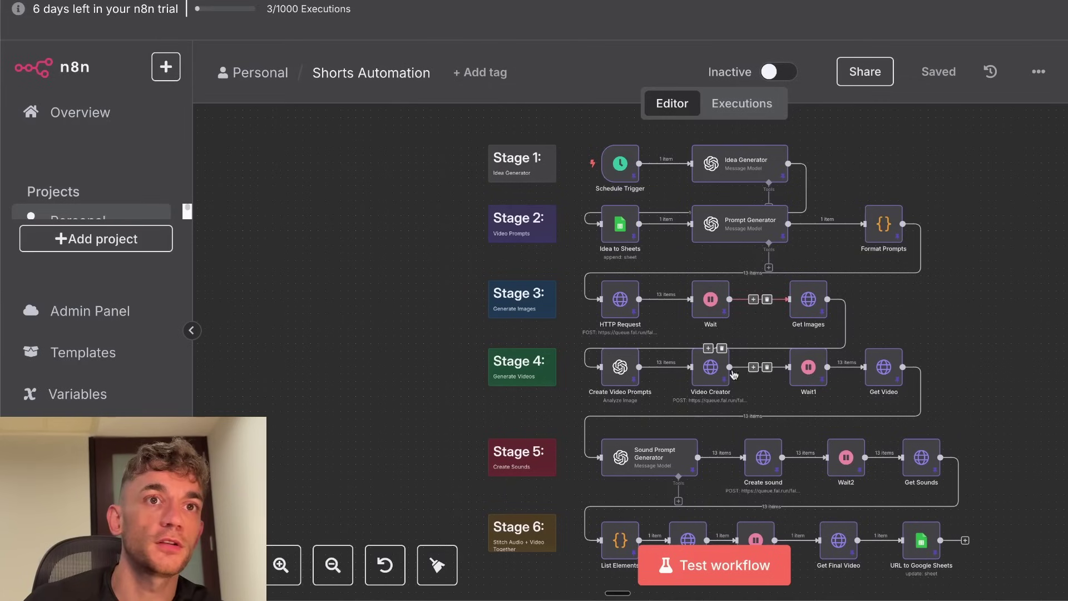
pyautogui.scroll(-5, 792, 396)
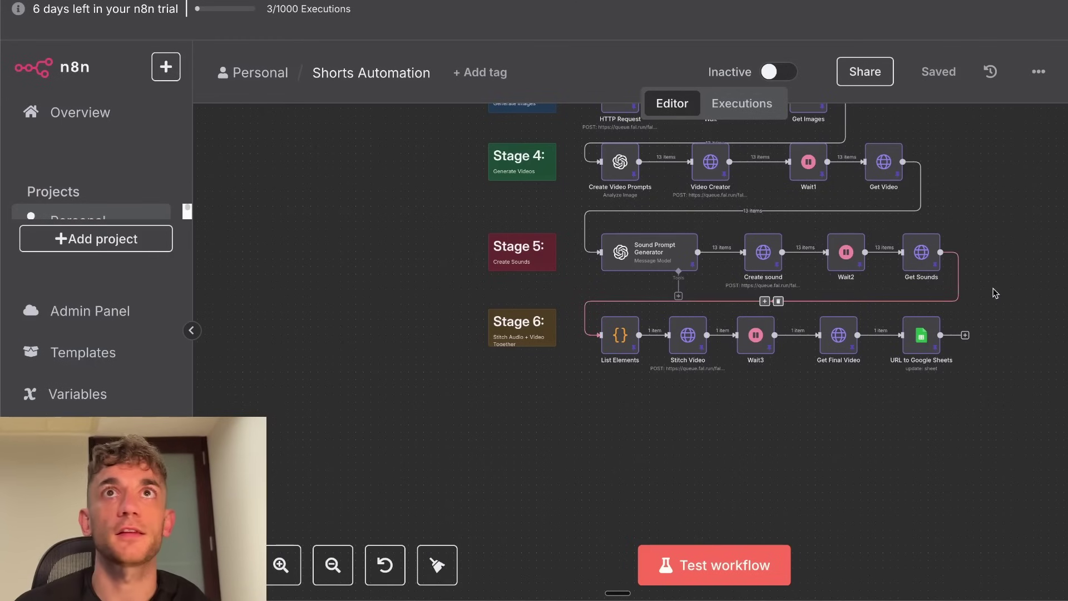
pyautogui.moveTo(835, 266)
pyautogui.scroll(3, 834, 267)
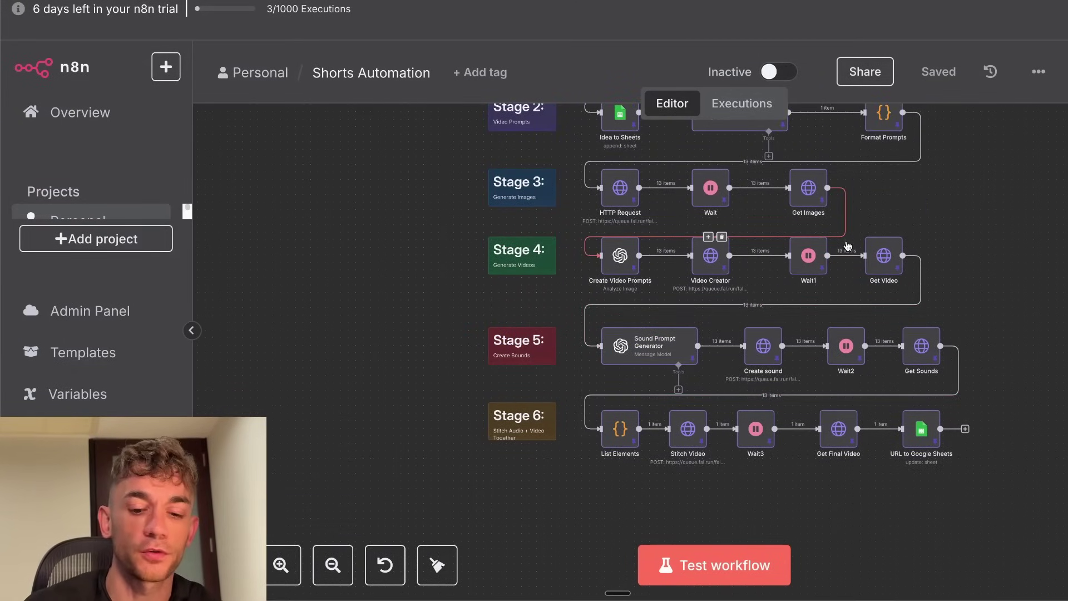
pyautogui.hotkey('ctrl', 't')
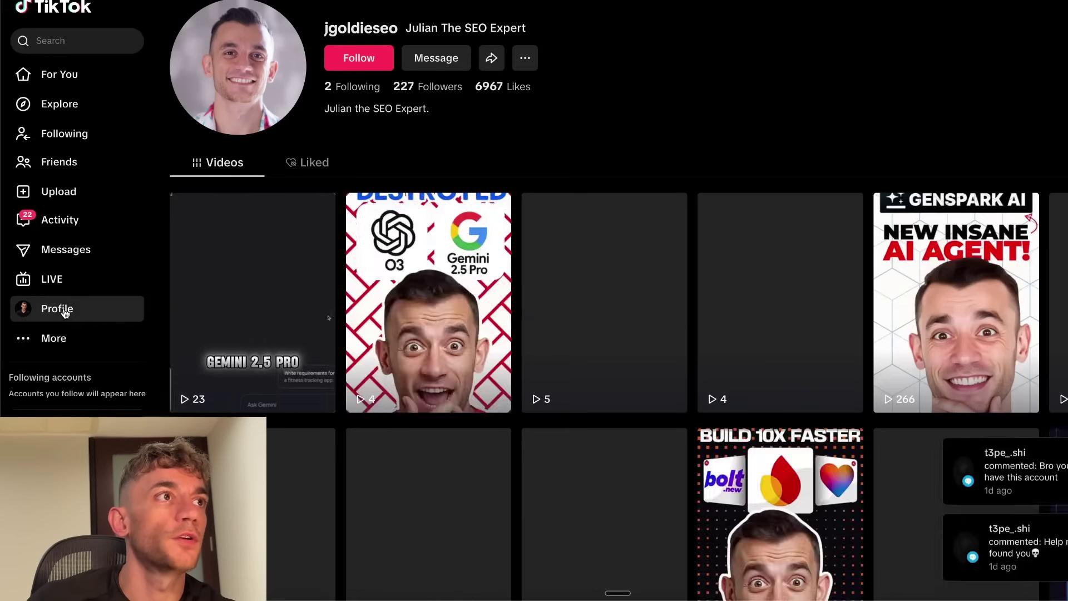
# Step: Go to your TikTok profile and play the 'Monkey Steals Tourist's GoPro' video
pyautogui.click(62, 308)
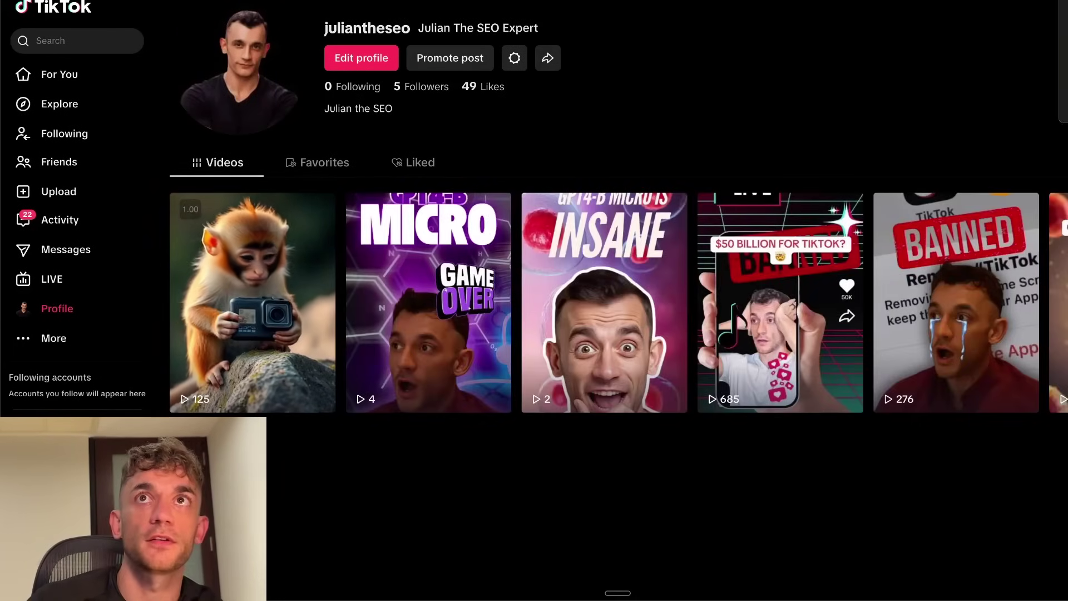
pyautogui.click(298, 269)
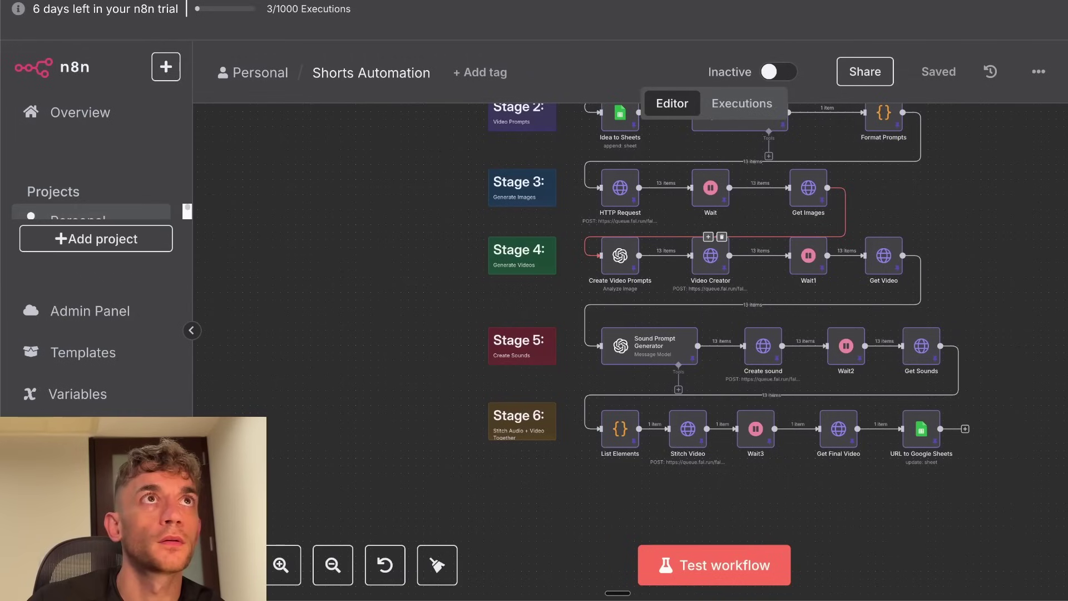
# Step: Quit Terminal, terminating the running bolt.diy dev server processes
pyautogui.moveTo(533, 562)
pyautogui.rightClick(575, 562)
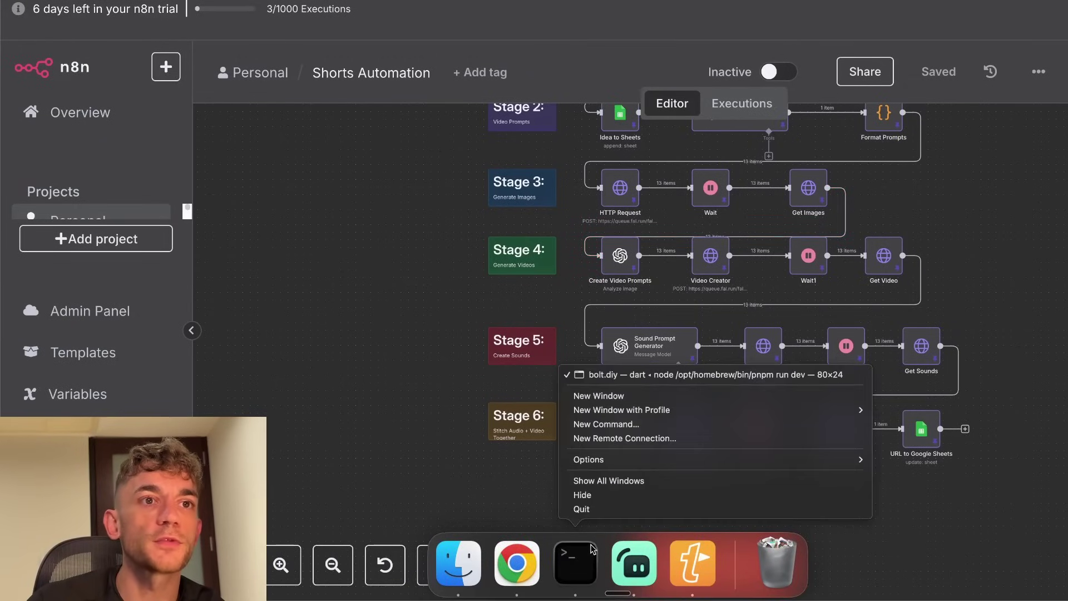
pyautogui.click(581, 508)
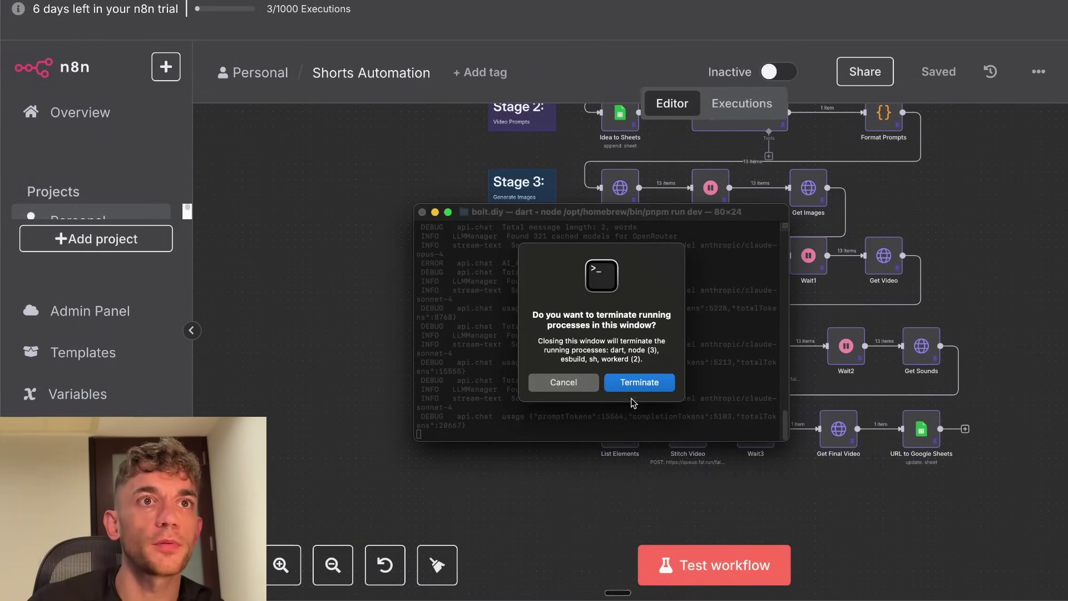
pyautogui.click(637, 379)
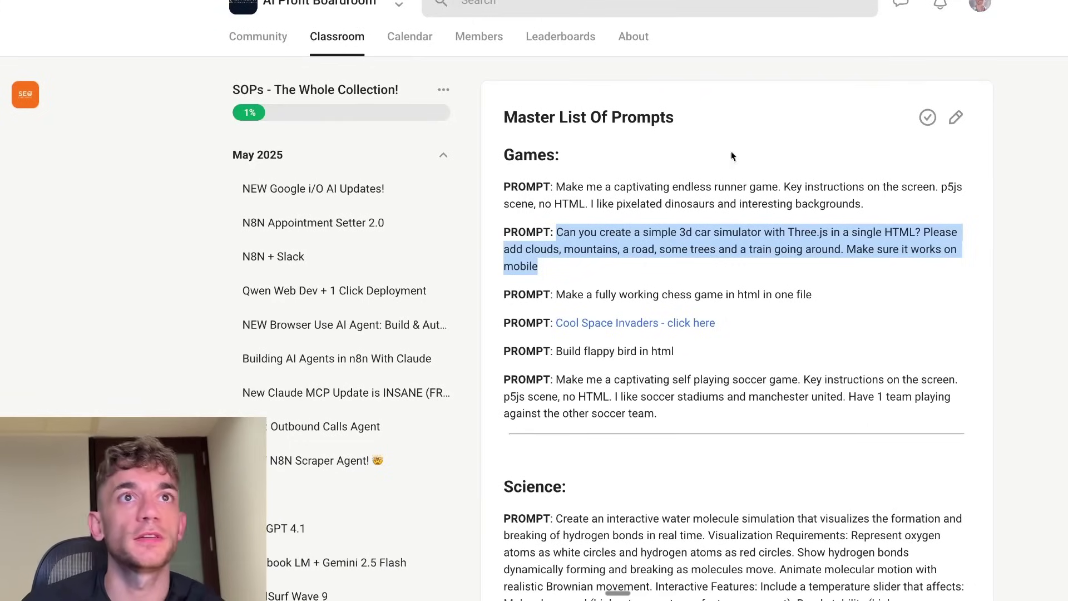
pyautogui.click(810, 226)
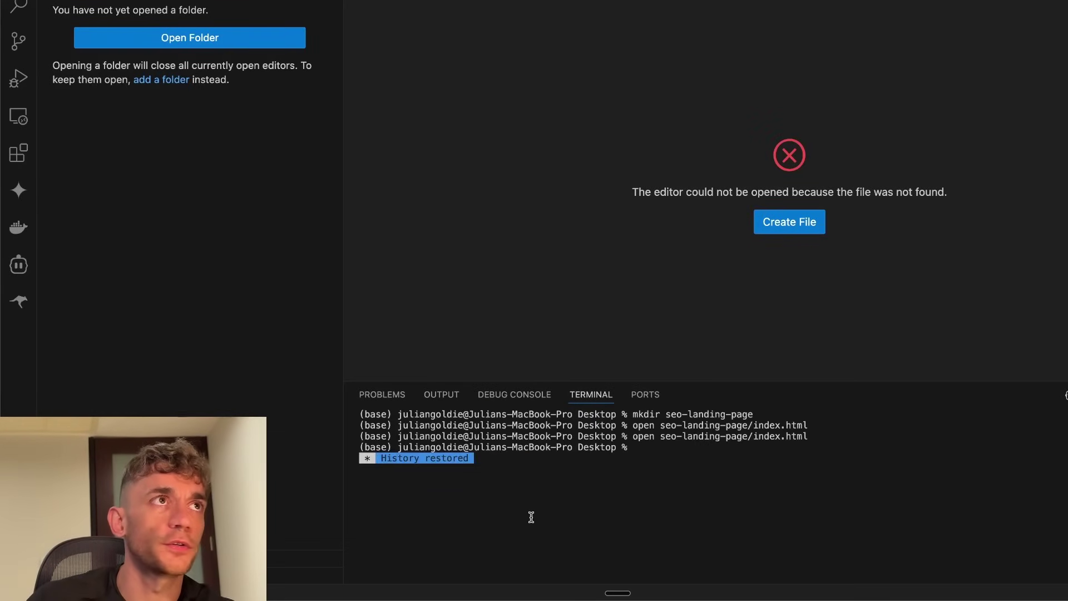
# Step: Browse the Claude models in Cline's model list, then switch to the Roo Code assistant
pyautogui.click(28, 264)
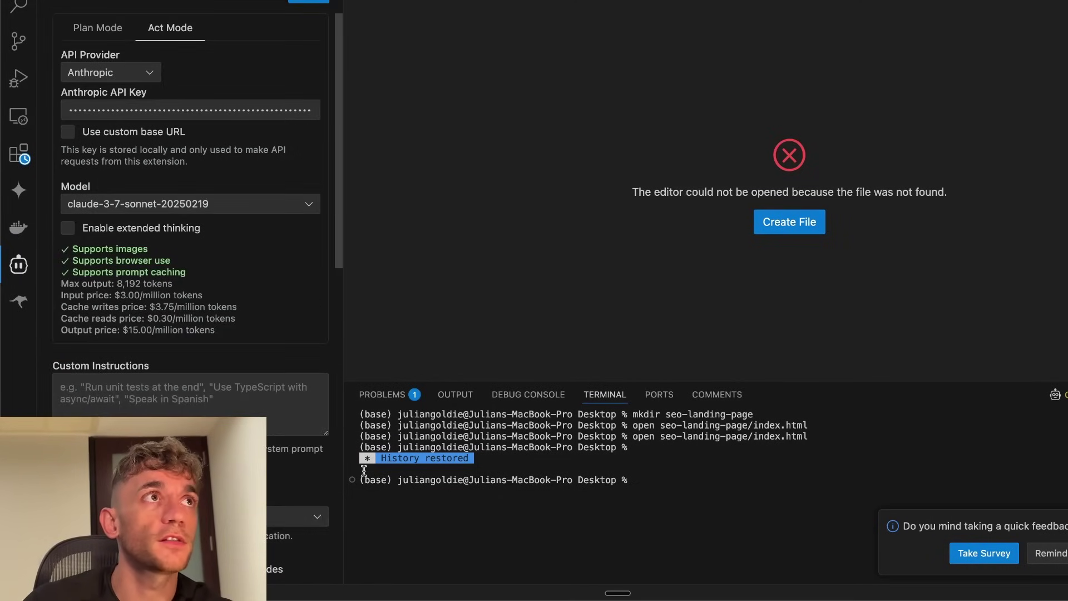
pyautogui.click(118, 66)
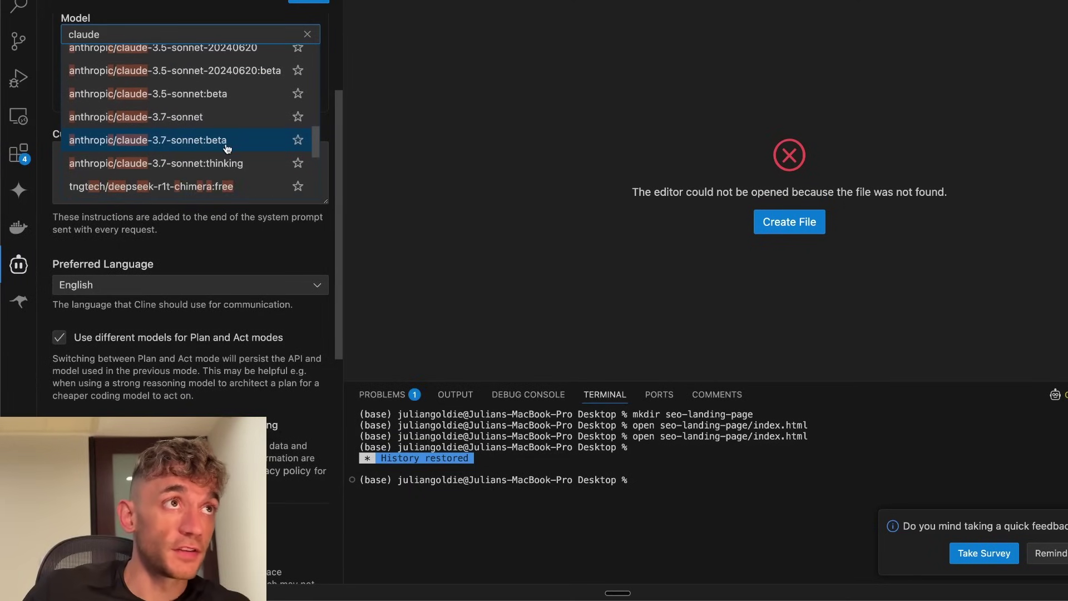
pyautogui.scroll(-1, 222, 153)
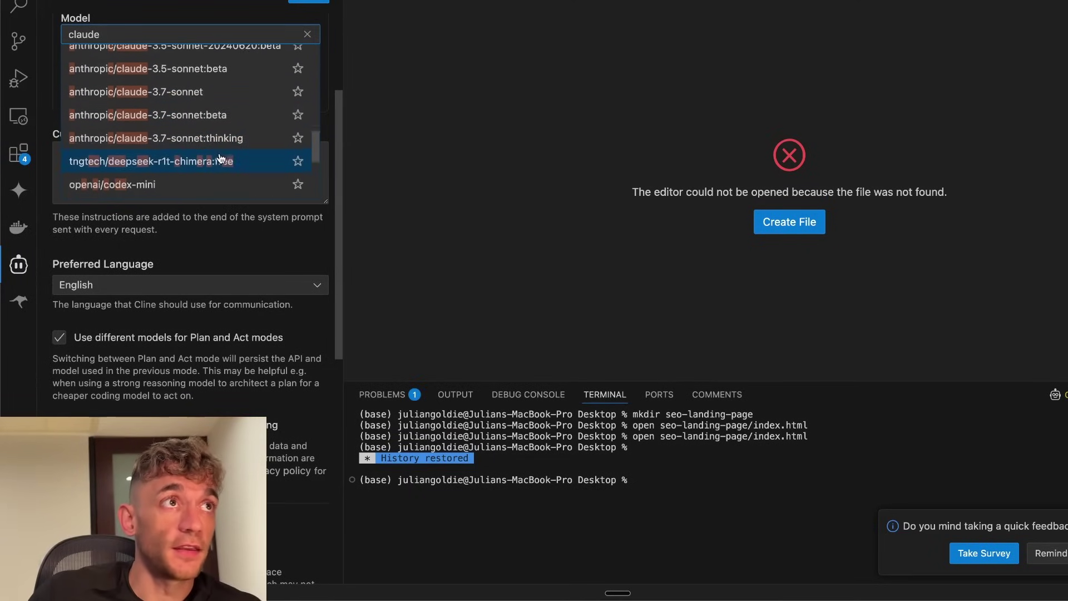
pyautogui.scroll(-1, 221, 159)
pyautogui.scroll(1, 139, 137)
pyautogui.scroll(-2, 146, 142)
pyautogui.scroll(-5, 149, 145)
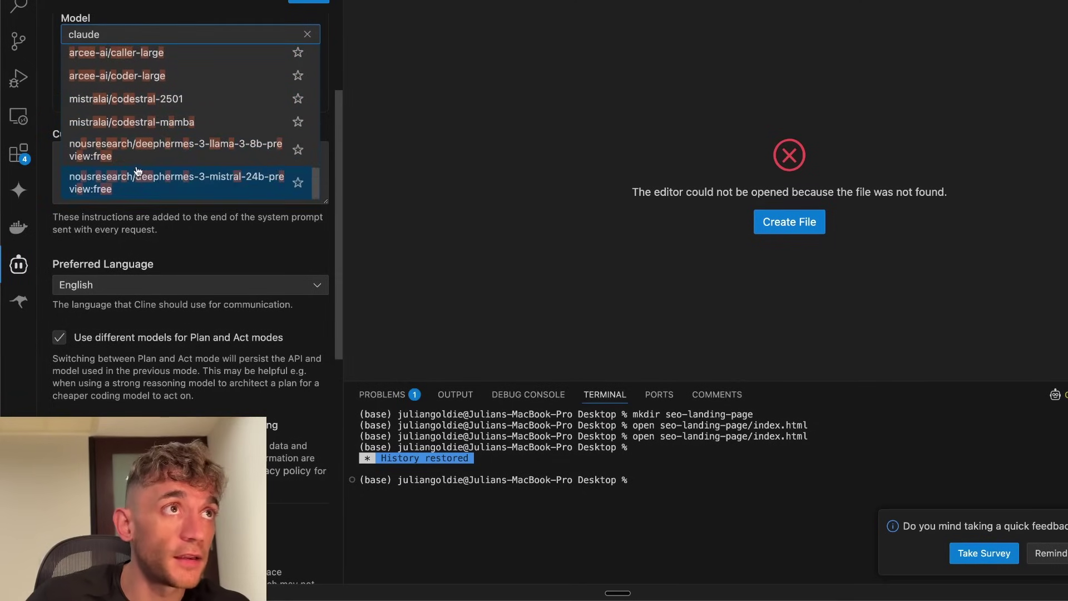
pyautogui.scroll(10, 138, 170)
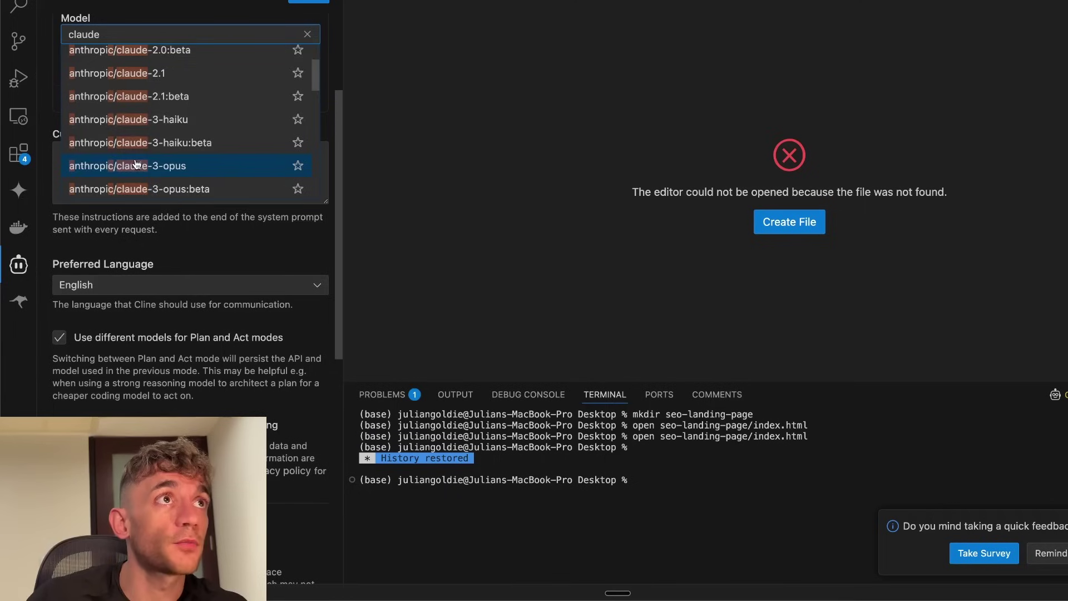
pyautogui.scroll(5, 136, 164)
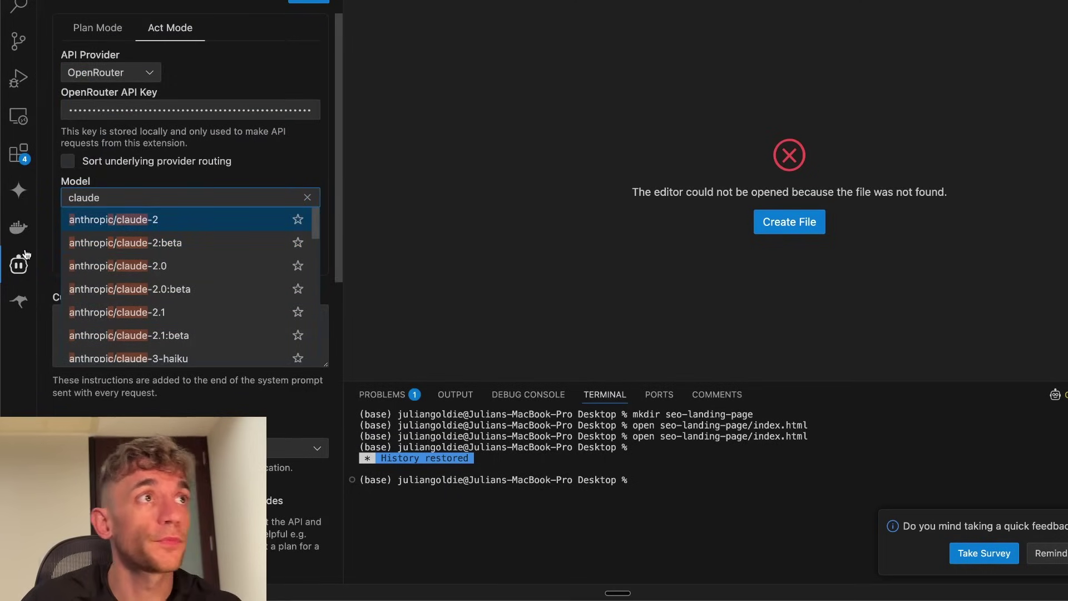
pyautogui.click(19, 301)
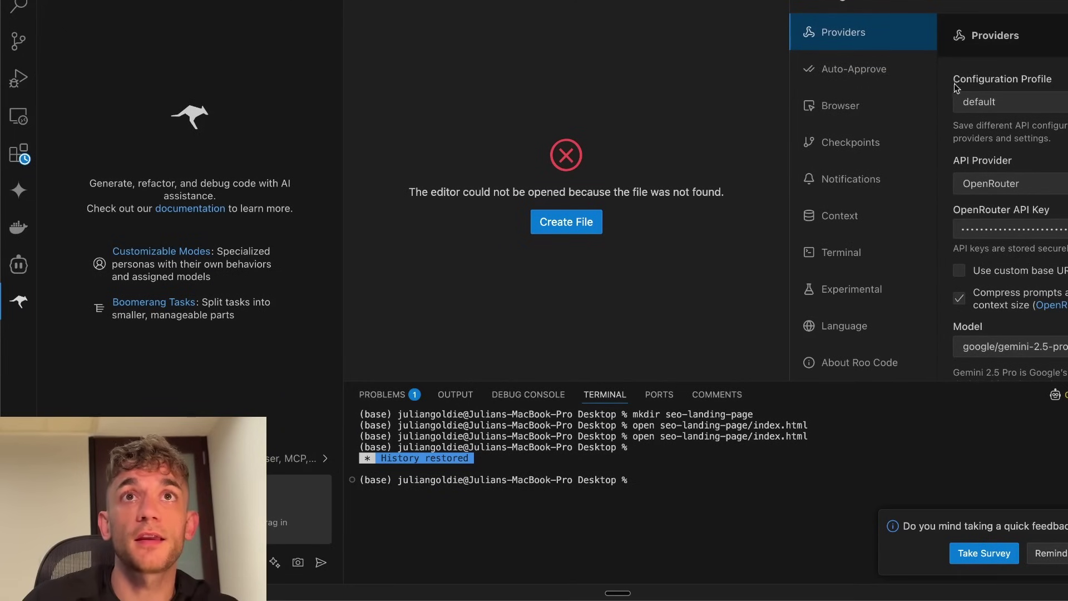
# Step: Select anthropic/claude-sonnet-4 as Roo Code's OpenRouter model and go back to the task box
pyautogui.scroll(-1, 1053, 226)
pyautogui.scroll(-3, 1053, 225)
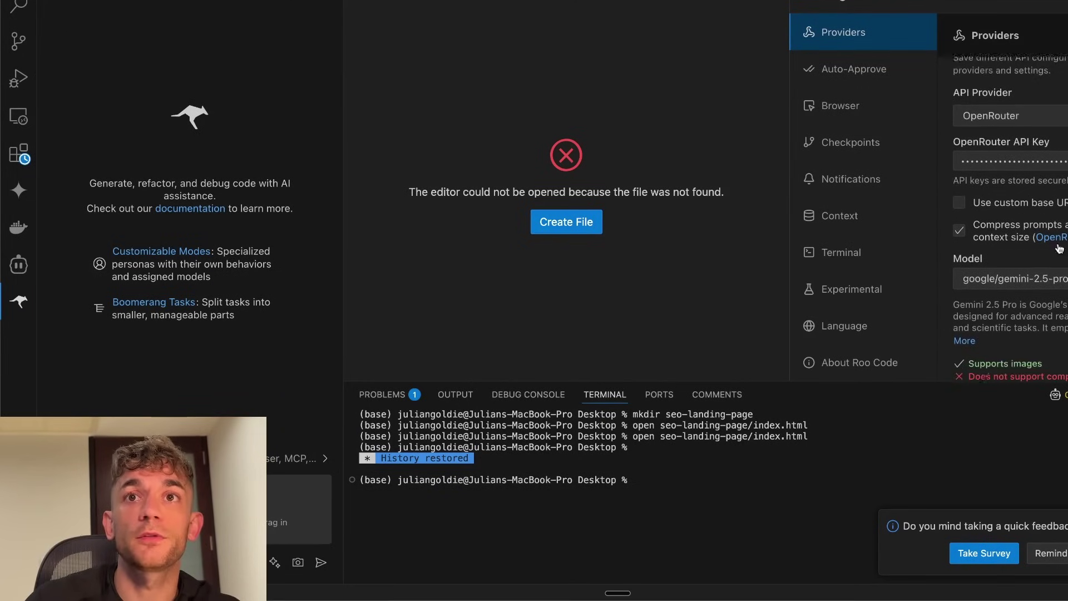
pyautogui.click(1045, 259)
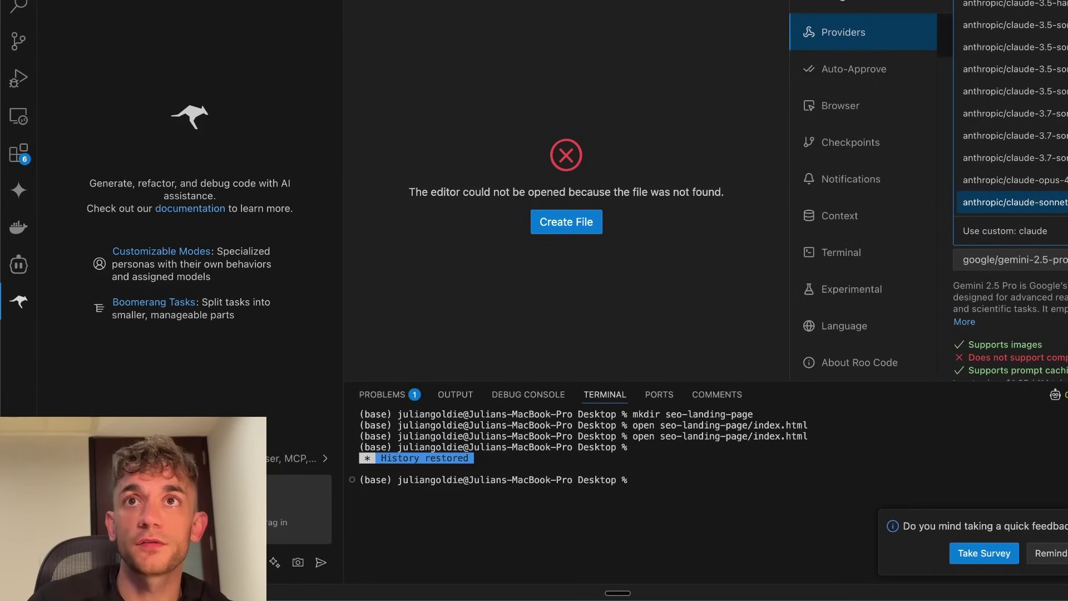
pyautogui.click(1064, 202)
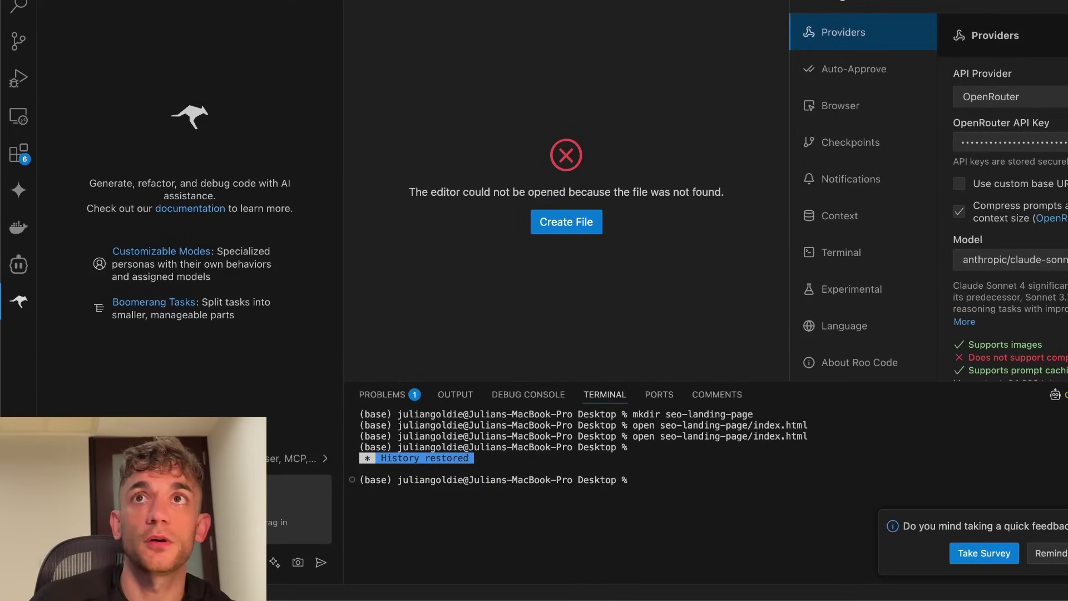
pyautogui.click(1059, 5)
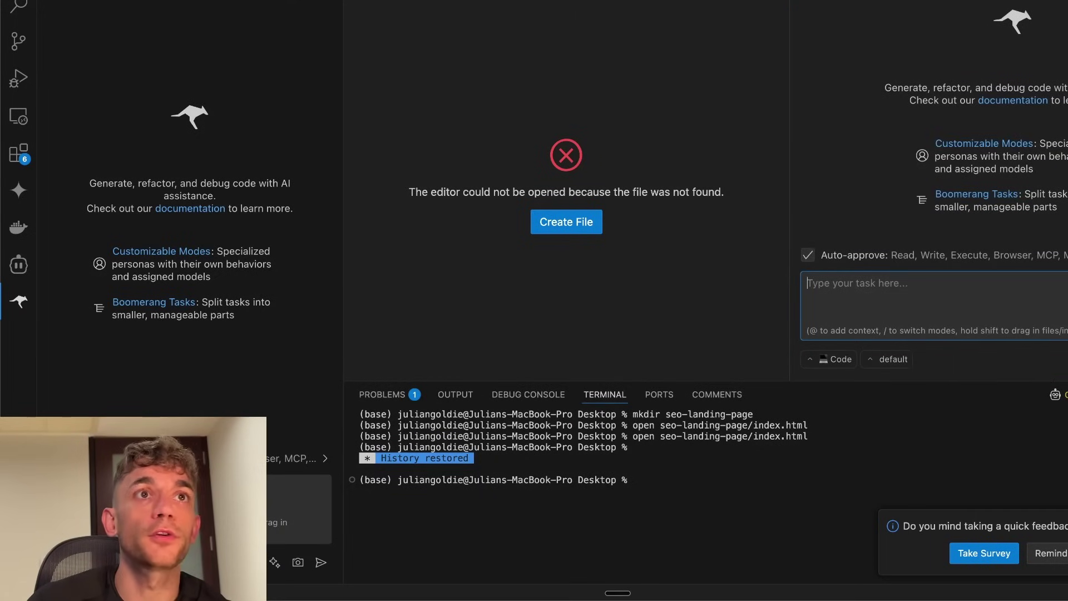
pyautogui.click(301, 503)
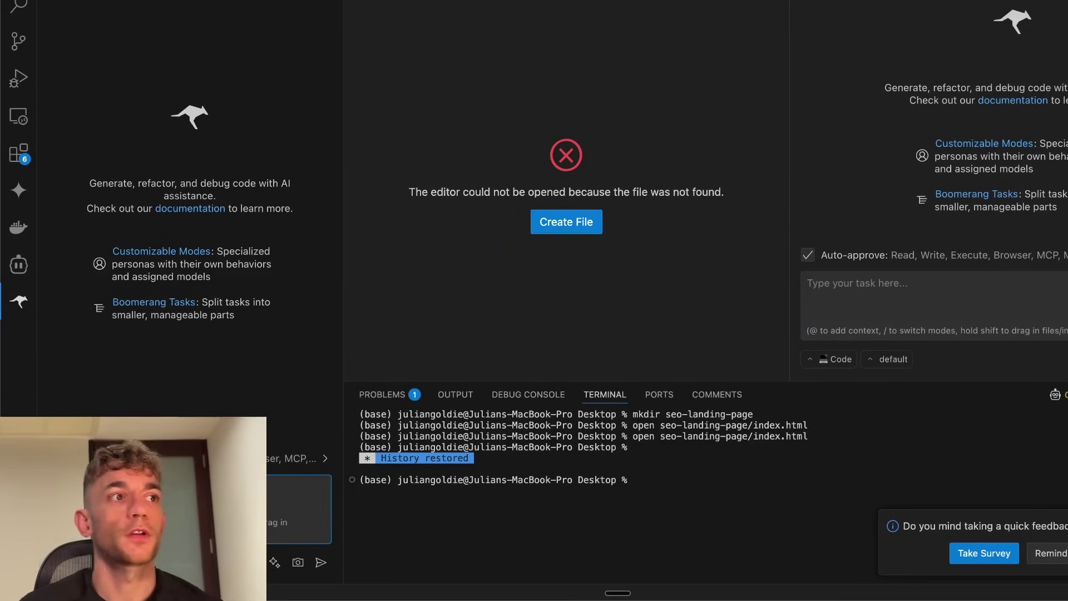
# Step: Select the SEO agency landing-page prompt on the course page in Chrome
pyautogui.moveTo(428, 582)
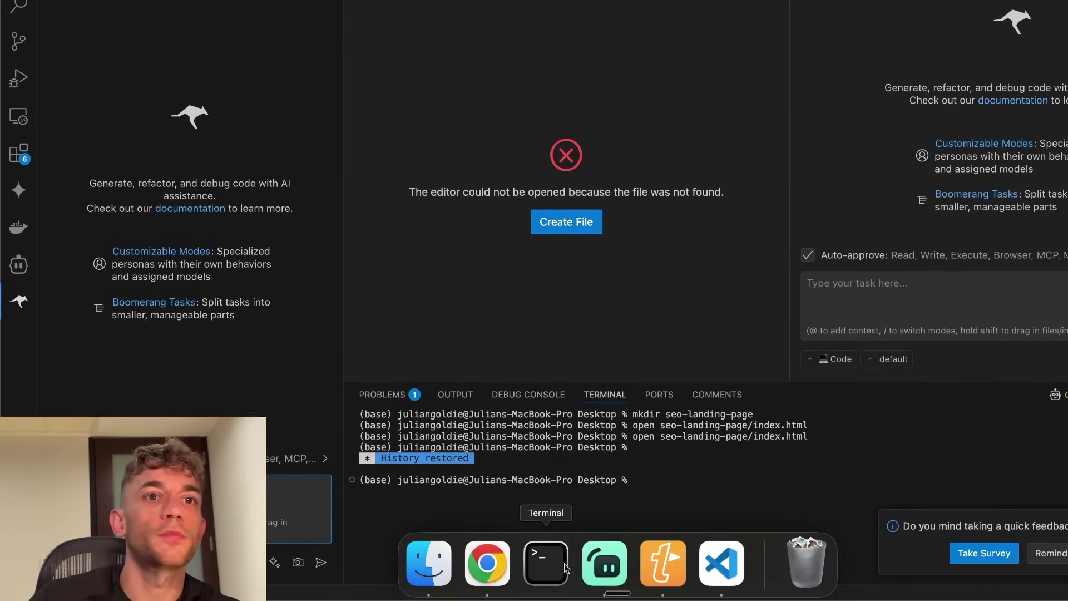
pyautogui.moveTo(527, 574); pyautogui.dragTo(768, 563)
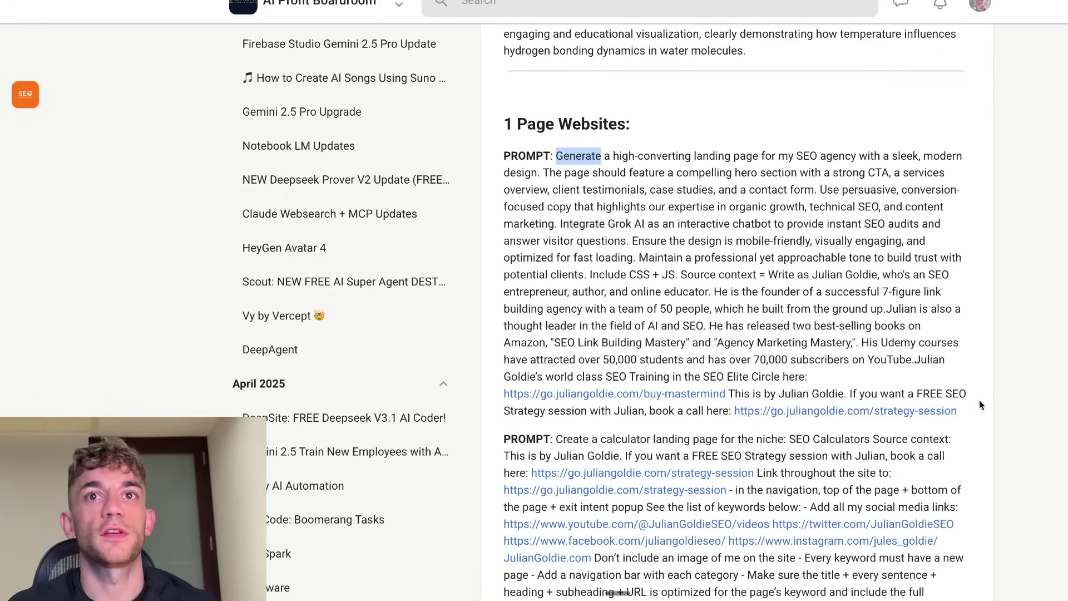
pyautogui.keyDown('shift'); pyautogui.click(977, 411); pyautogui.keyUp('shift')
# Step: Paste the landing-page prompt into Roo Code's task box in VS Code and send it
pyautogui.moveTo(633, 590)
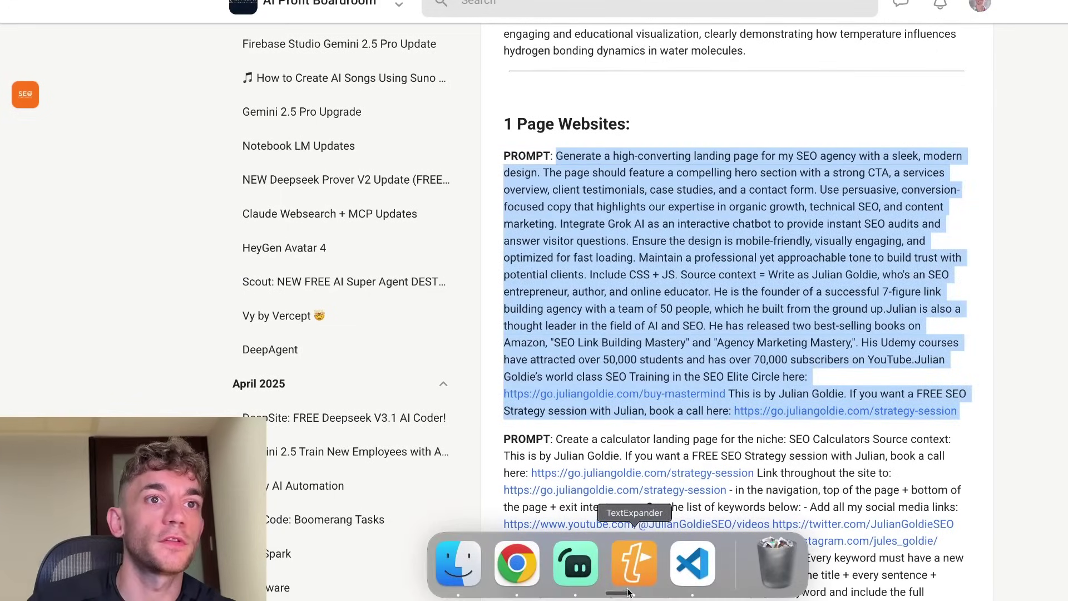
pyautogui.moveTo(692, 570); pyautogui.dragTo(535, 581)
pyautogui.click(535, 578)
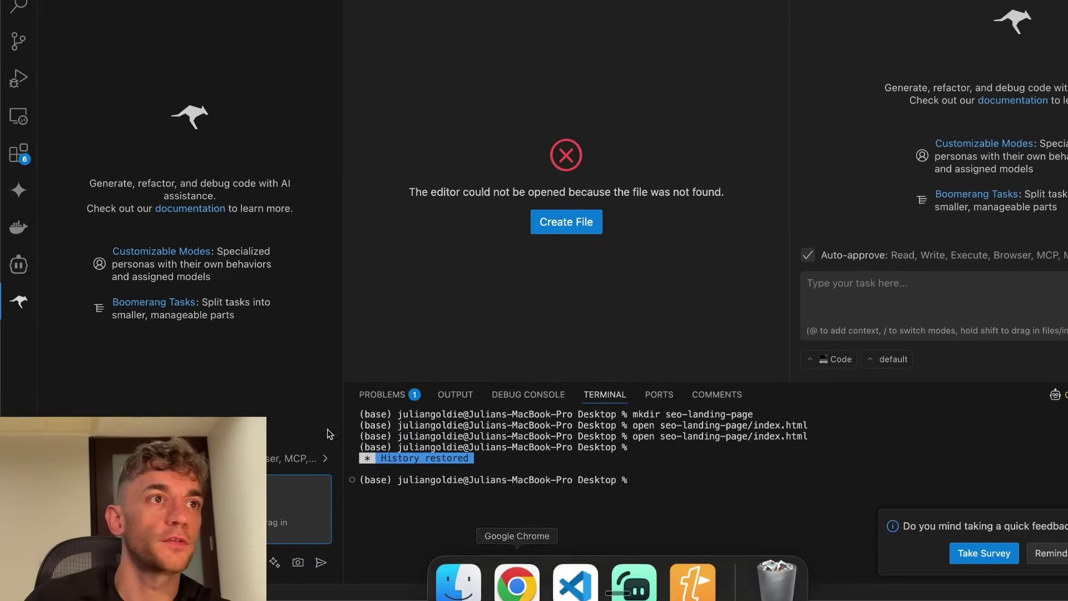
pyautogui.press('cmd+v')
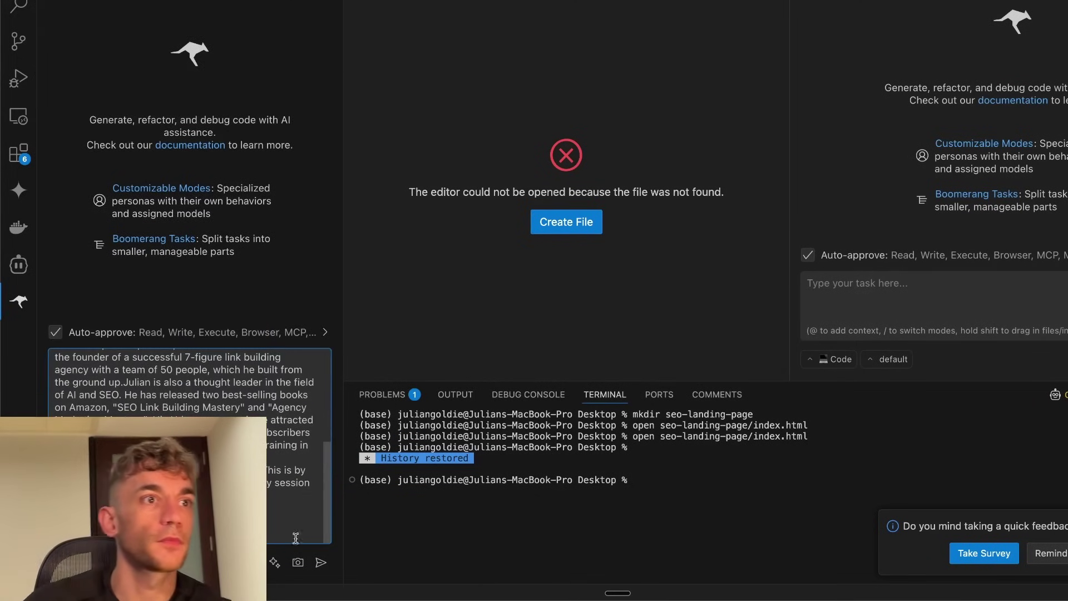
pyautogui.click(320, 564)
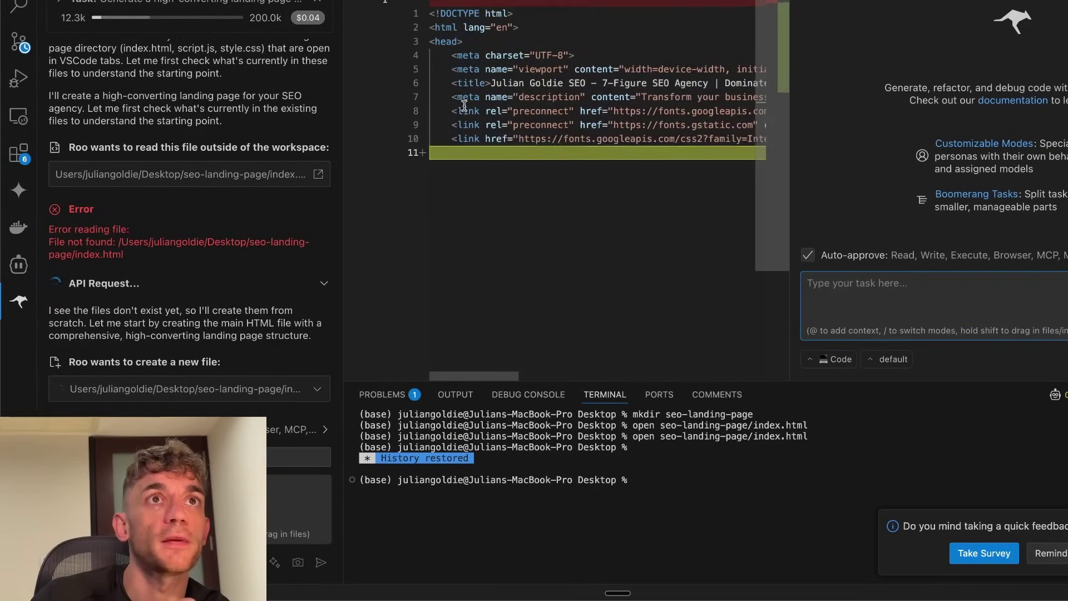
# Step: Let Roo Code write 331 lines of index.html, through testimonials to the contact form
pyautogui.moveTo(545, 583)
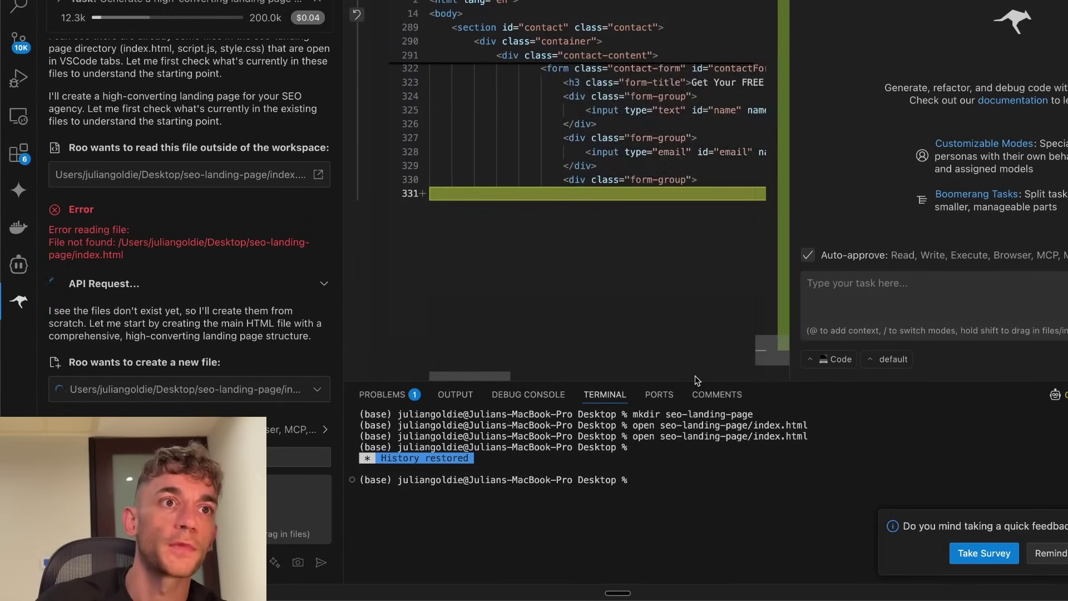
# Step: Scroll the AI Success Lab feed, highlighting the FREE AI Bot Builder and FREE Prompts post titles
pyautogui.click(527, 565)
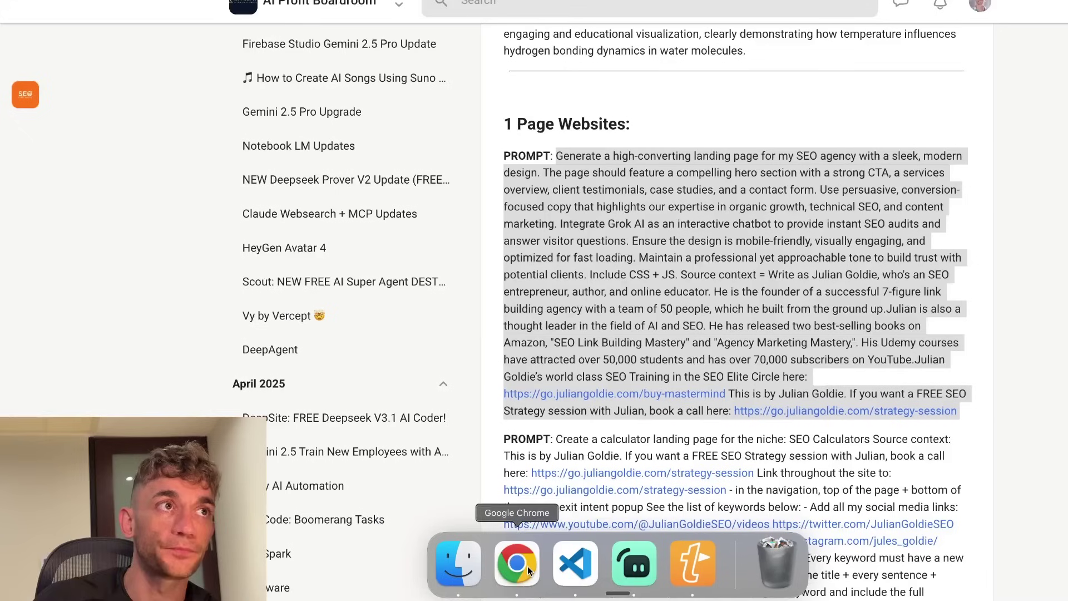
pyautogui.scroll(9, 389, 168)
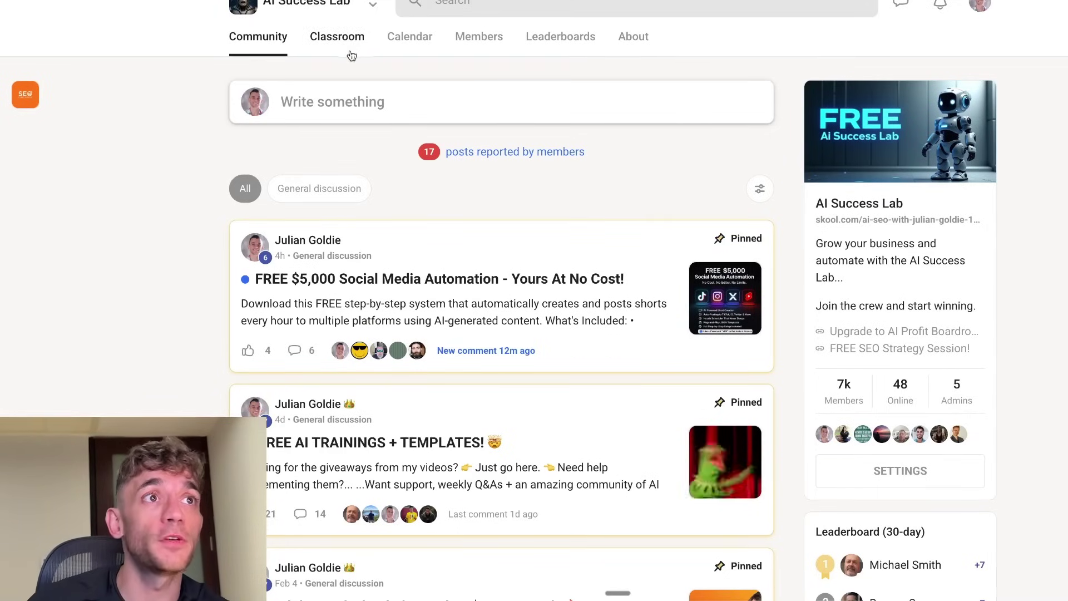
pyautogui.scroll(-3, 485, 402)
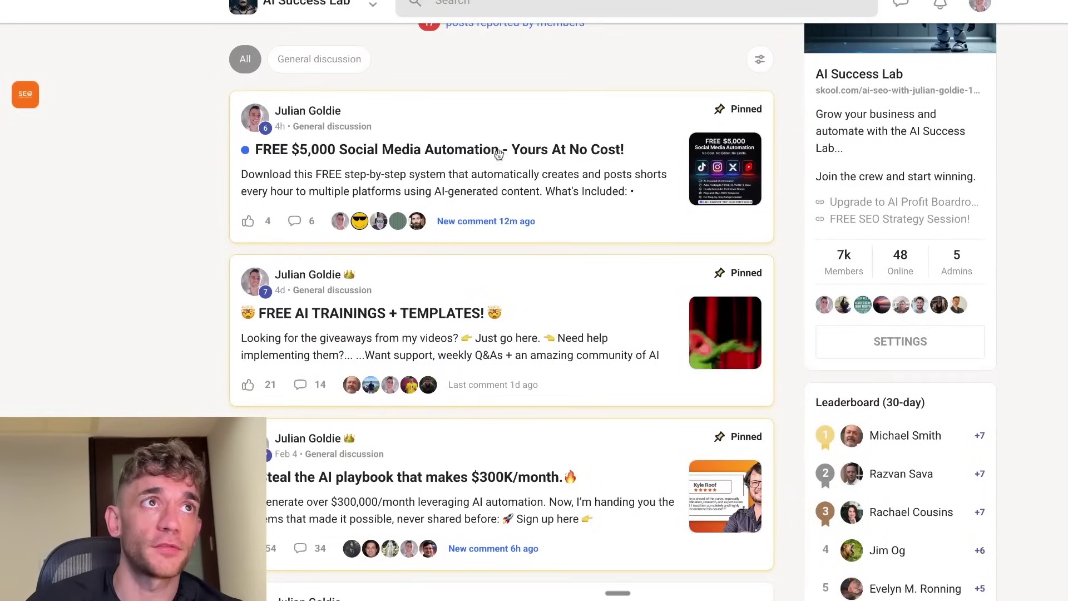
pyautogui.doubleClick(266, 155)
pyautogui.scroll(-5, 143, 385)
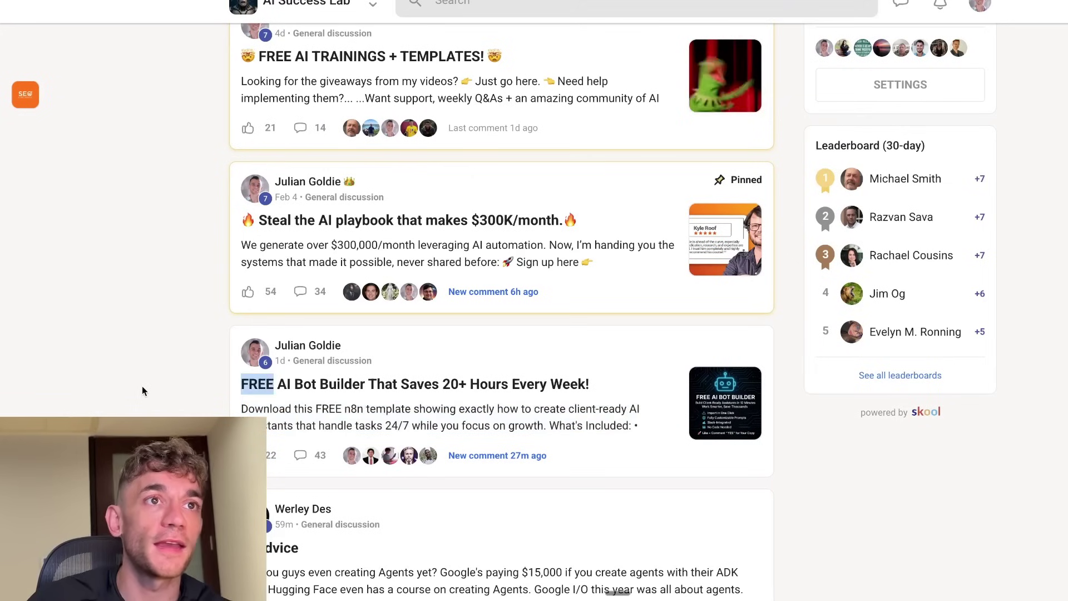
pyautogui.tripleClick(143, 385)
pyautogui.scroll(-2, 144, 380)
pyautogui.scroll(-7, 143, 380)
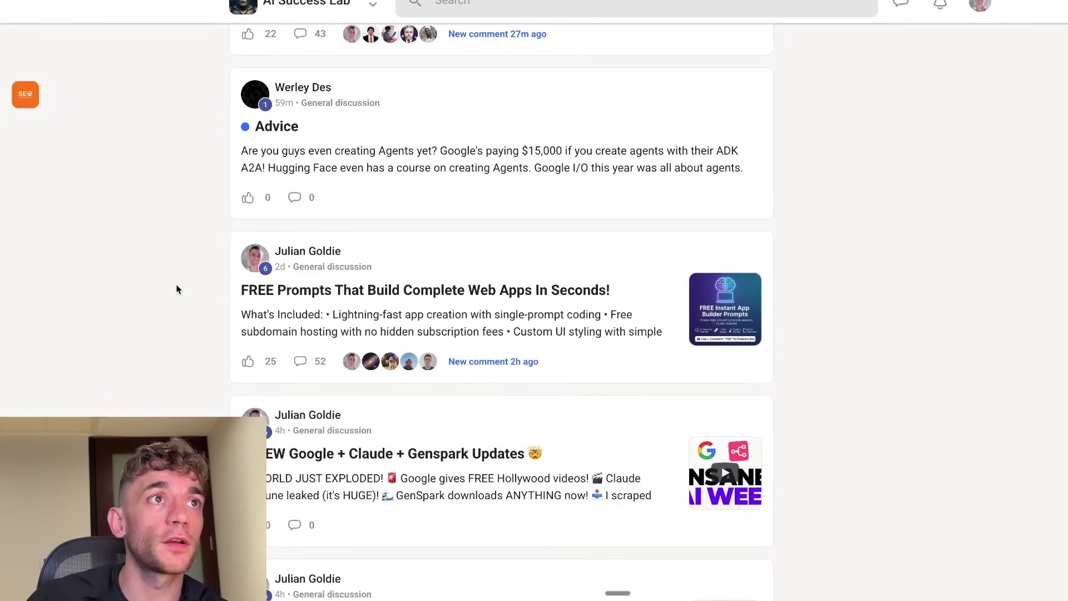
pyautogui.doubleClick(177, 288)
pyautogui.tripleClick(178, 288)
pyautogui.click(178, 290)
pyautogui.scroll(-10, 179, 306)
pyautogui.scroll(20, 132, 372)
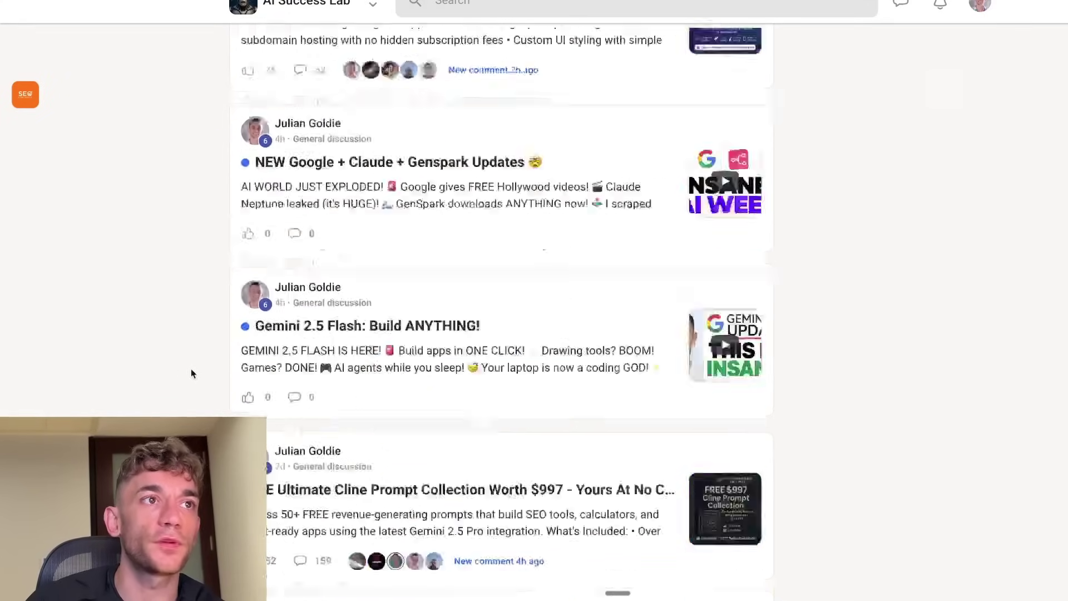
# Step: Open the AI Updates + Coding course in Classroom and highlight the Claude 4 lesson's SOPs list
pyautogui.click(334, 37)
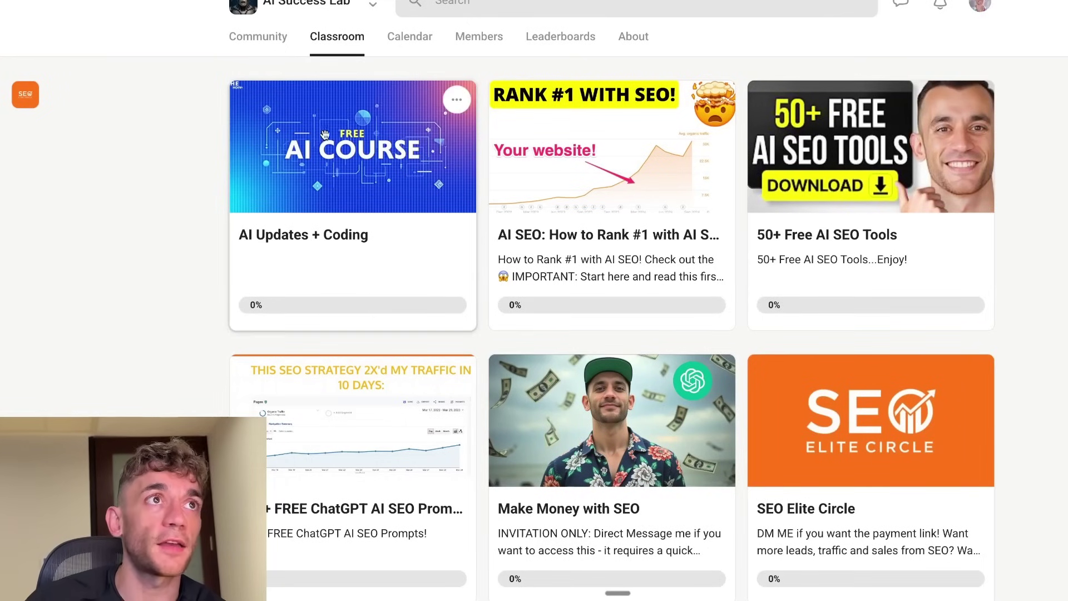
pyautogui.click(325, 135)
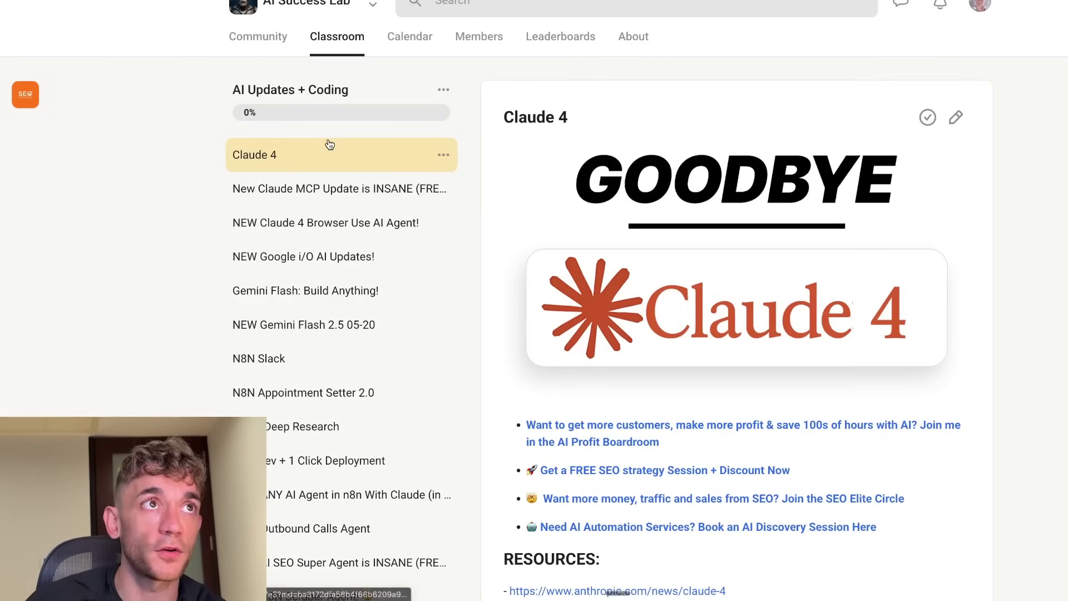
pyautogui.scroll(-8, 845, 261)
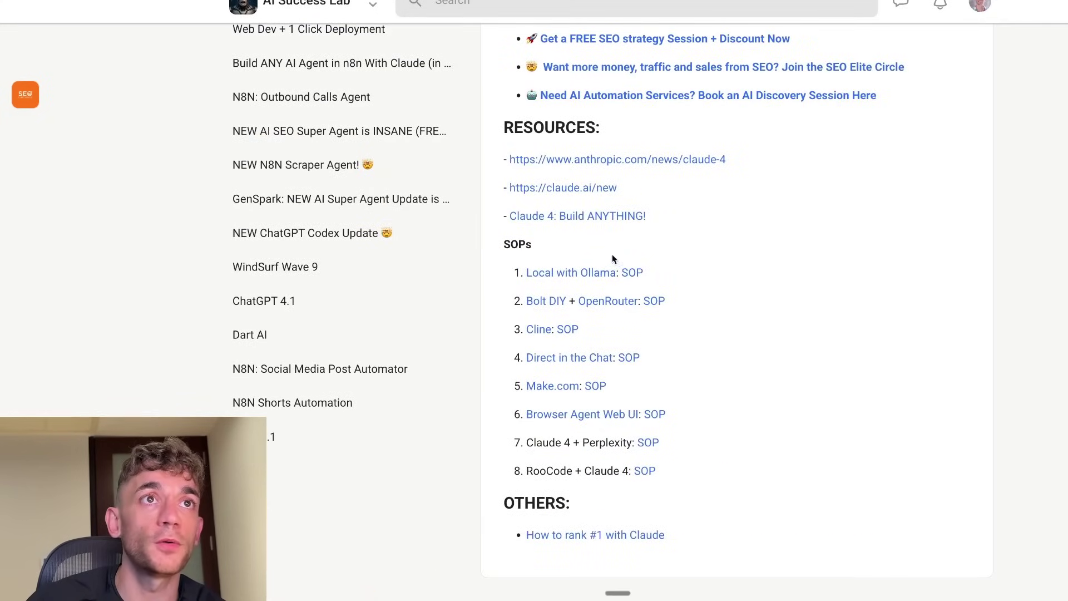
pyautogui.moveTo(494, 245); pyautogui.dragTo(732, 484)
pyautogui.scroll(8, 850, 399)
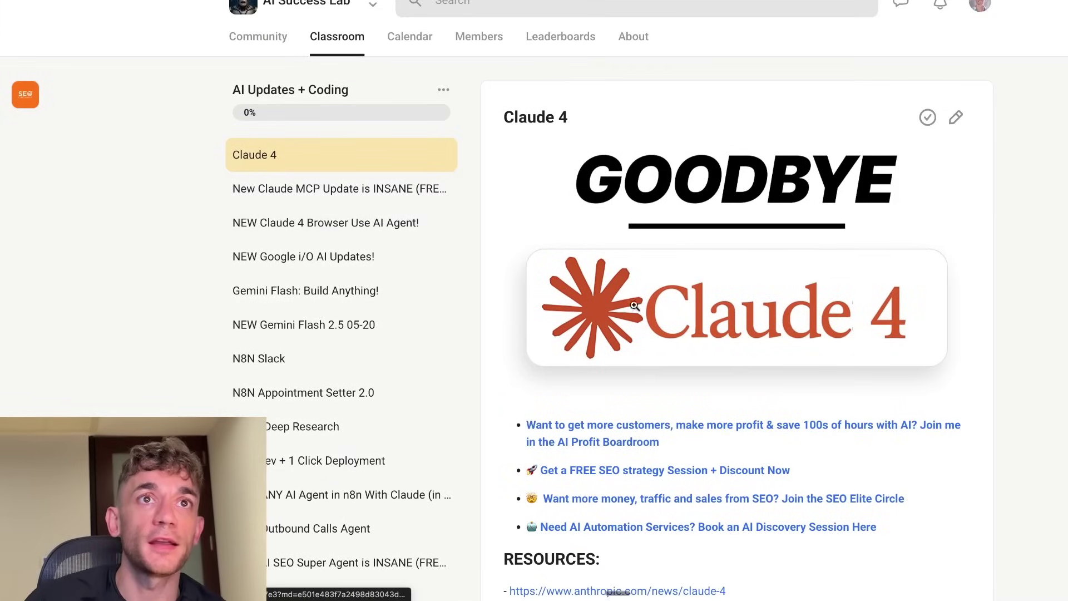
# Step: Look through the New Claude MCP Update and Claude 4 Browser Use lessons, ending on Claude 4
pyautogui.click(367, 196)
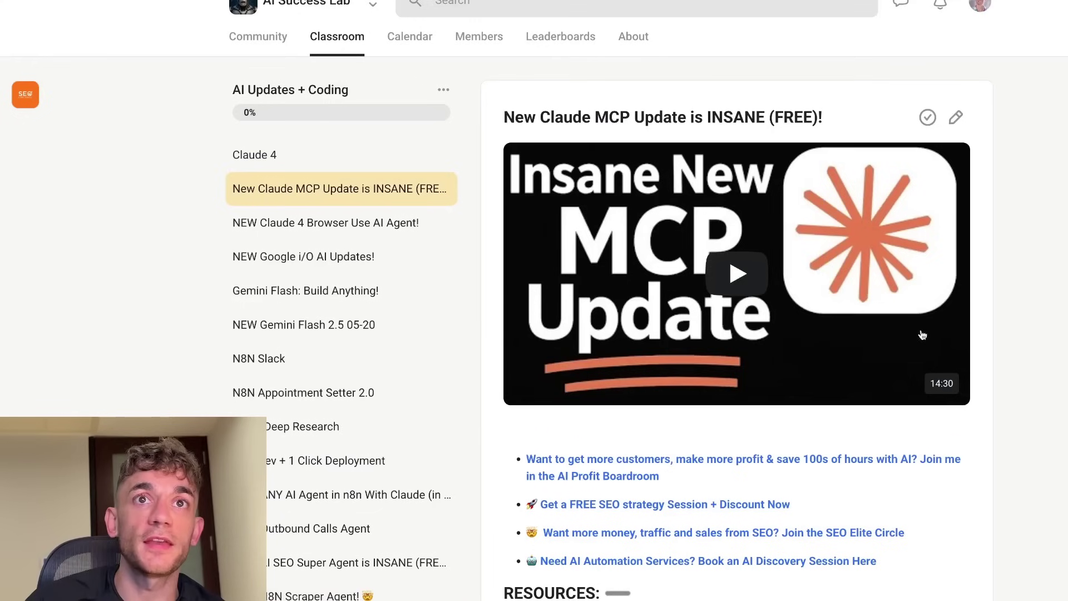
pyautogui.click(334, 232)
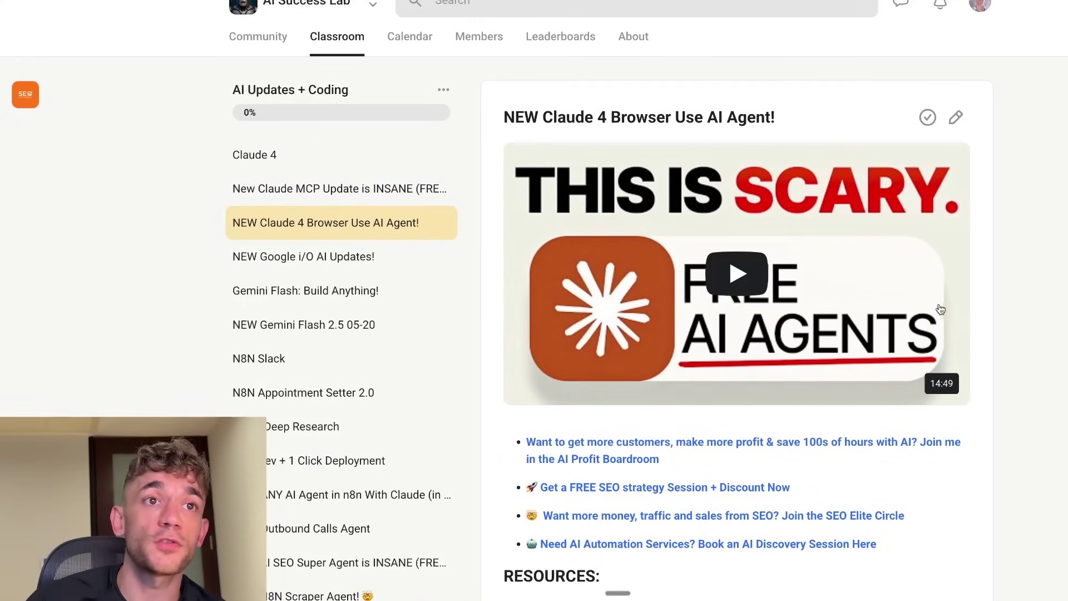
pyautogui.scroll(-12, 934, 303)
pyautogui.scroll(9, 584, 130)
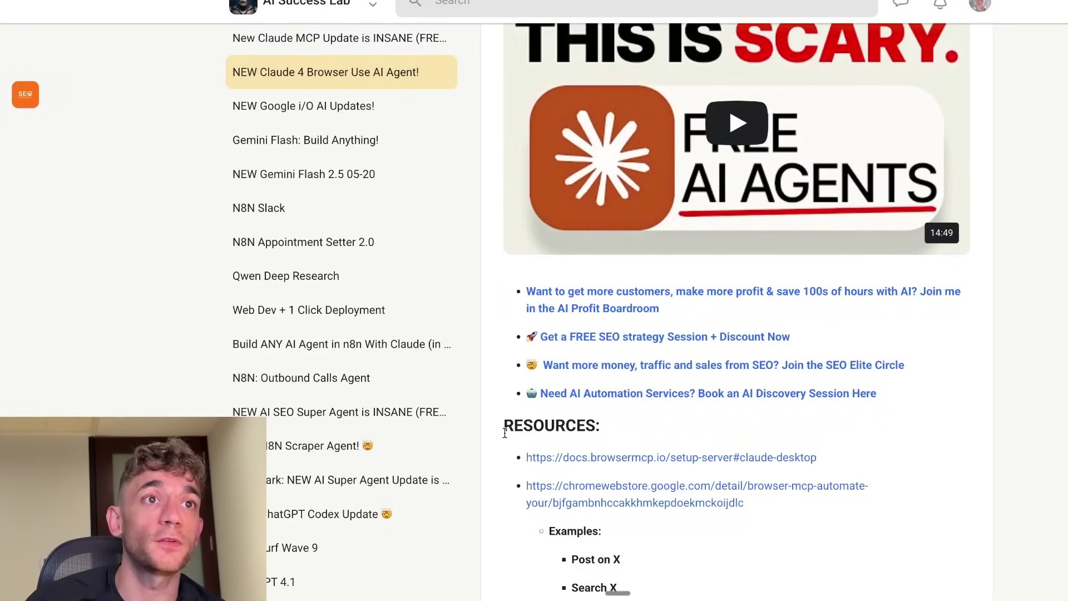
pyautogui.moveTo(504, 432); pyautogui.dragTo(942, 499)
pyautogui.scroll(3, 734, 446)
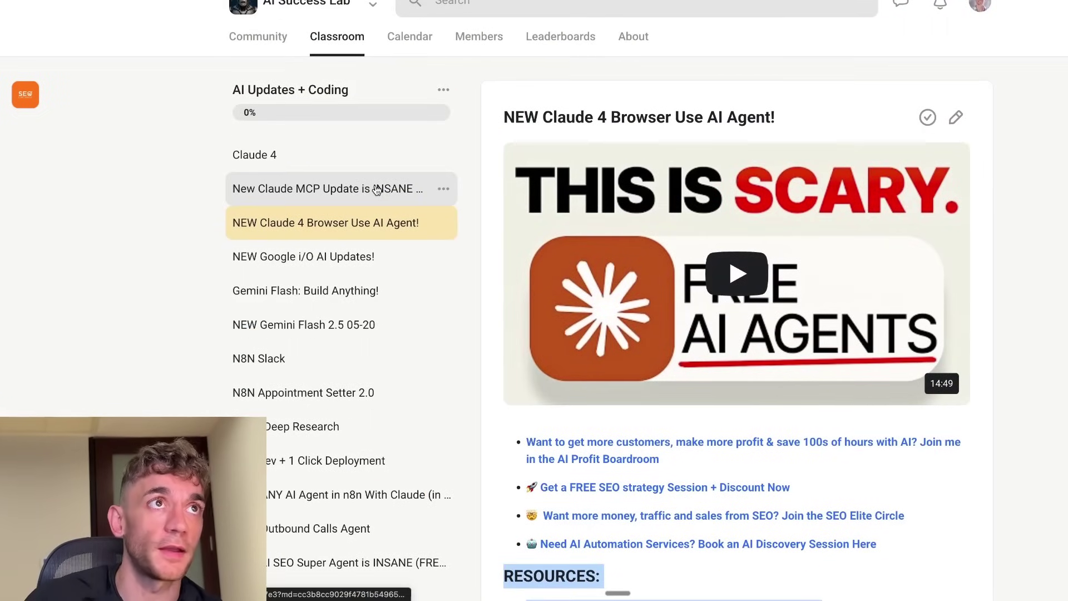
pyautogui.click(376, 192)
pyautogui.click(356, 149)
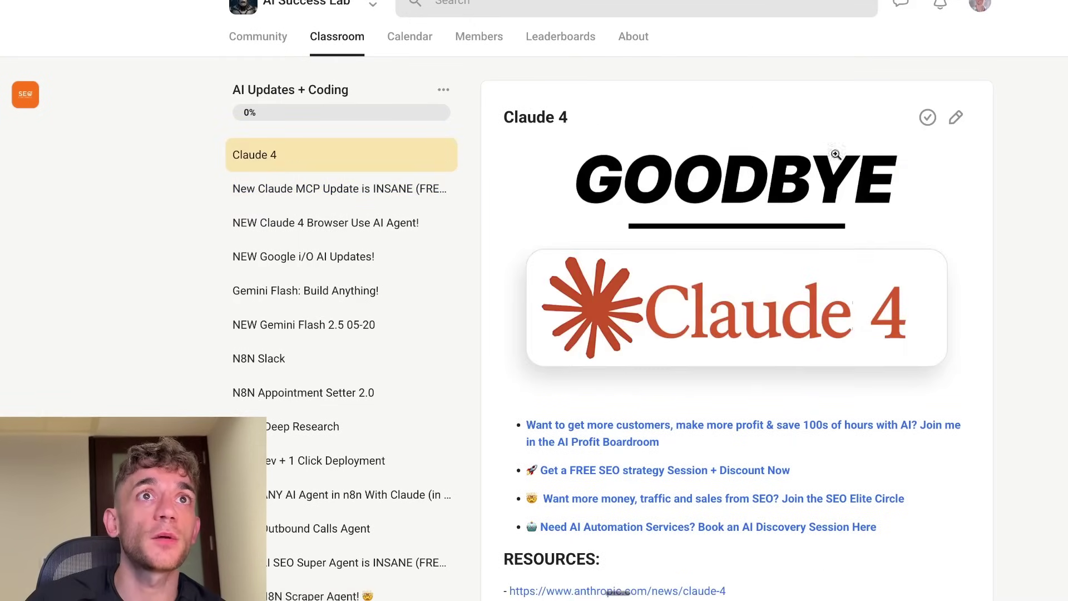
# Step: Load the AI Profit Boardroom community in a new tab via the 'ai' suggestion and scroll its About page
pyautogui.press('super+t')
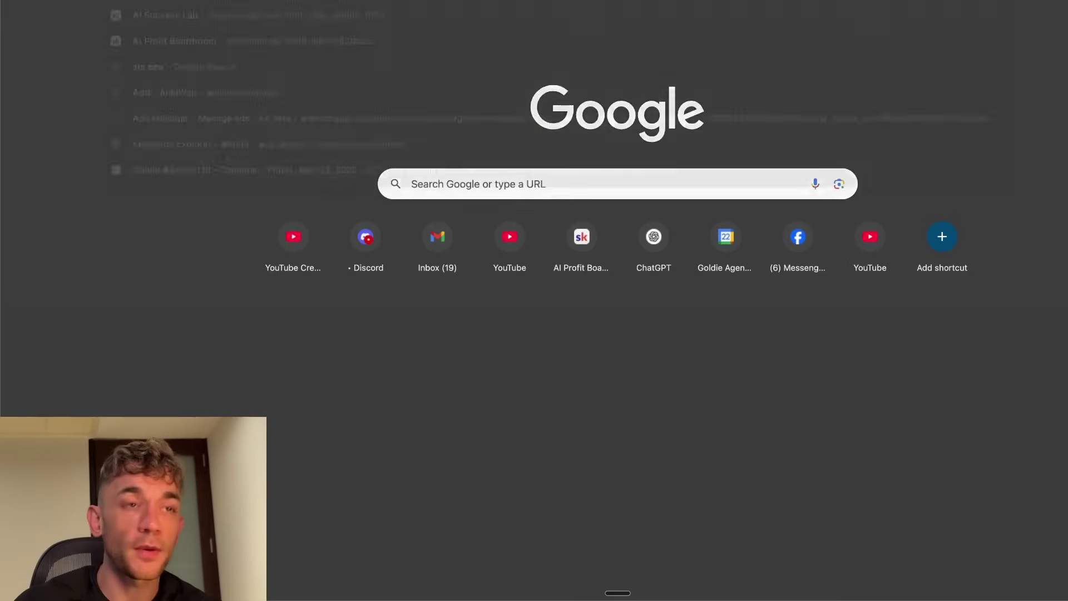
pyautogui.write('ai')
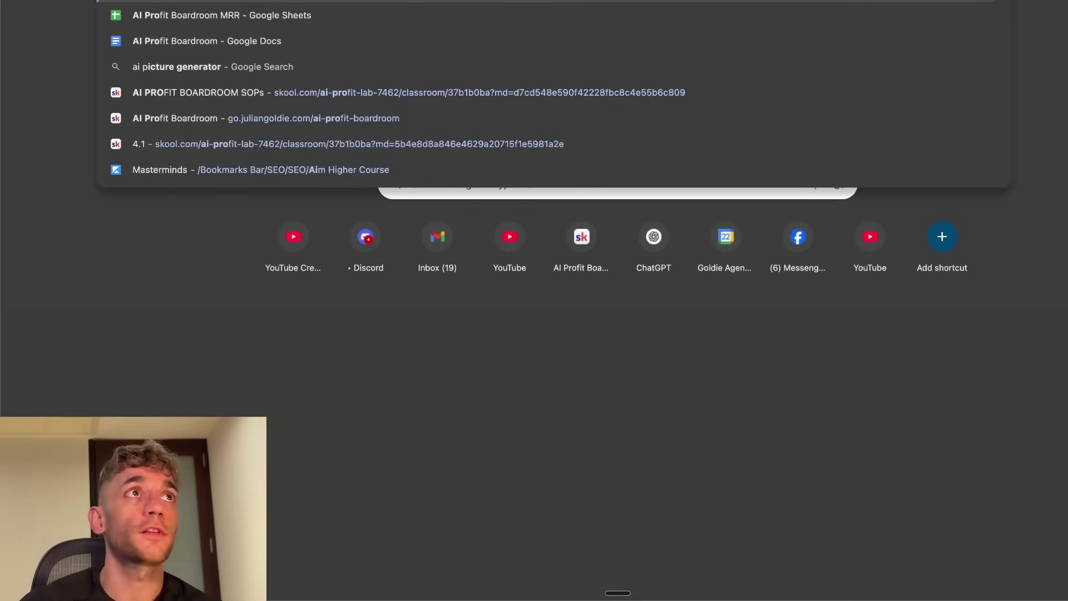
pyautogui.press('Escape')
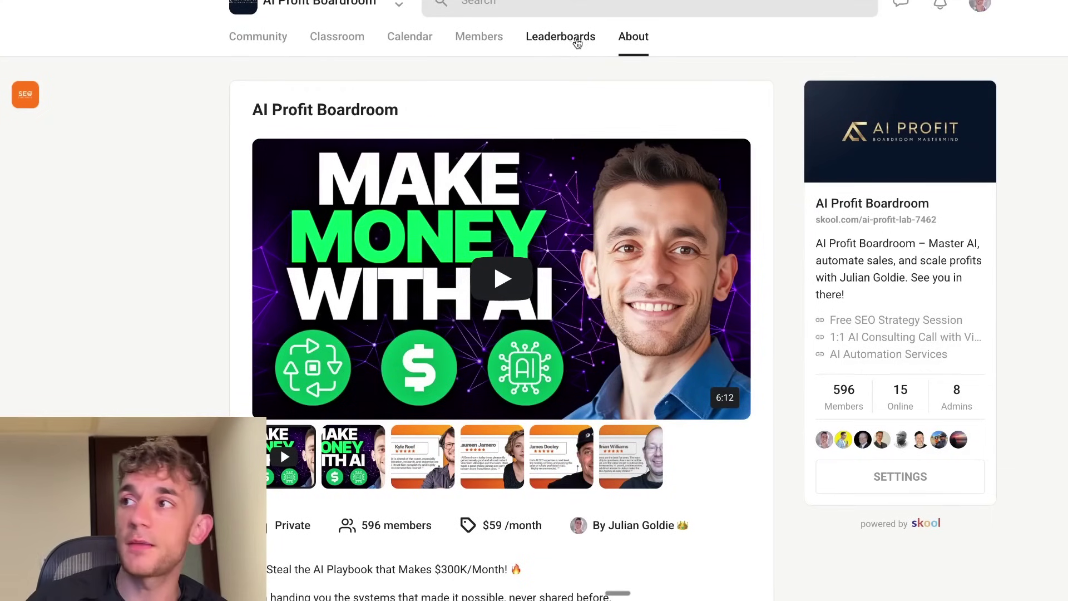
pyautogui.scroll(-1, 280, 70)
pyautogui.scroll(-1, 280, 70)
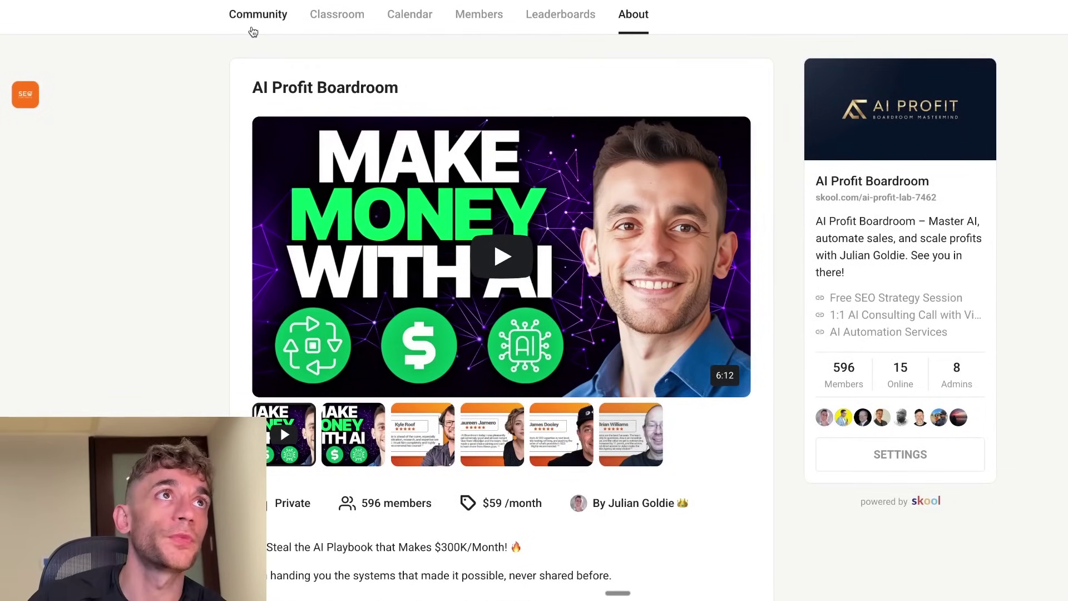
pyautogui.scroll(-6, 517, 223)
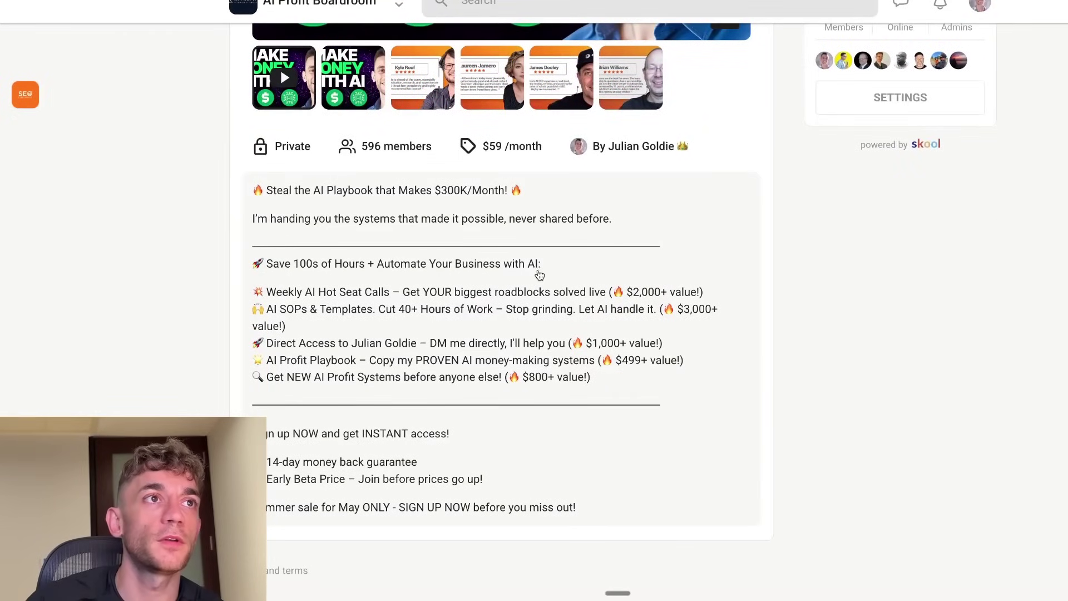
pyautogui.scroll(7, 831, 254)
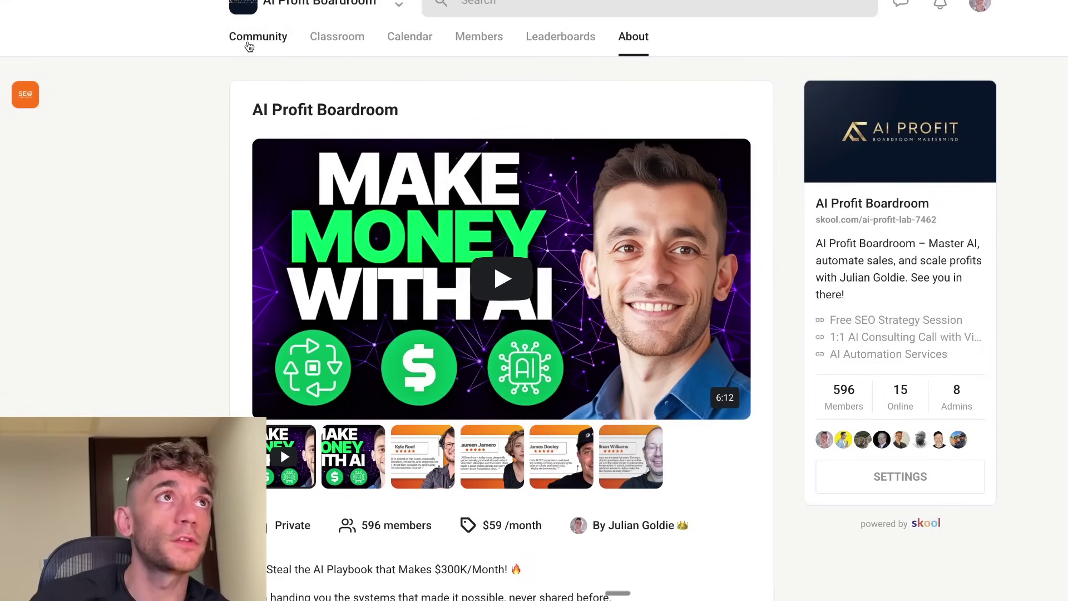
# Step: Scroll the Community feed, read a new member's introduction post and its comments, then return to the feed
pyautogui.click(248, 46)
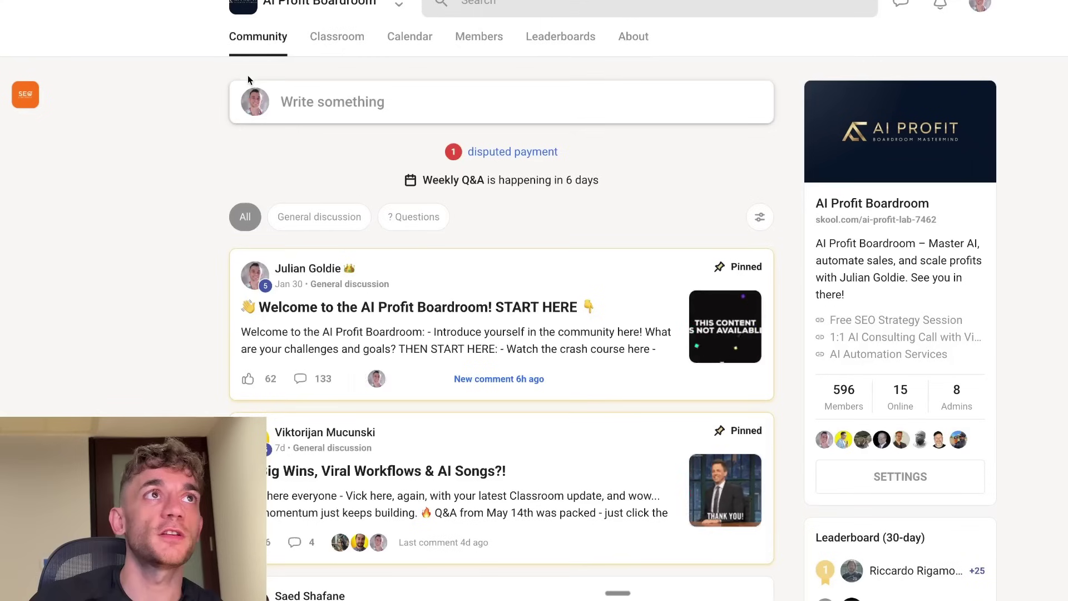
pyautogui.scroll(-15, 819, 181)
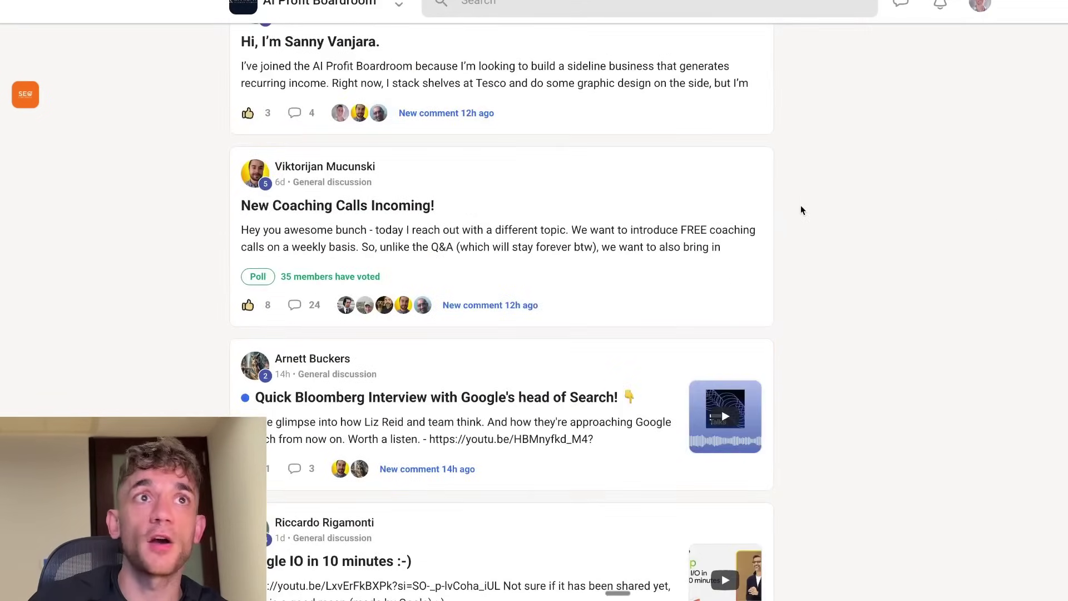
pyautogui.scroll(15, 801, 209)
pyautogui.scroll(-6, 456, 263)
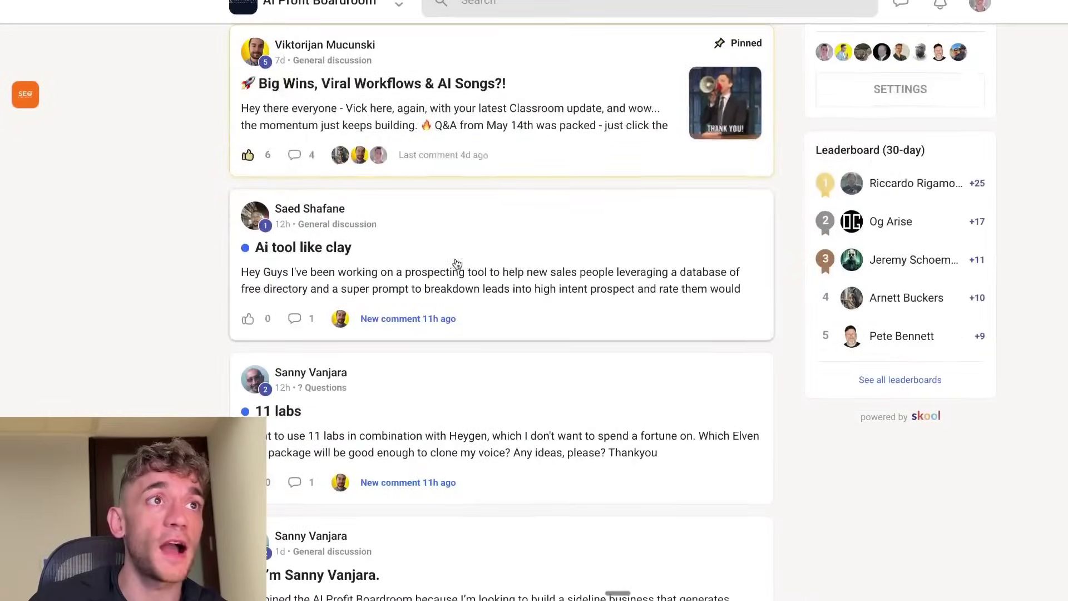
pyautogui.scroll(-8, 456, 263)
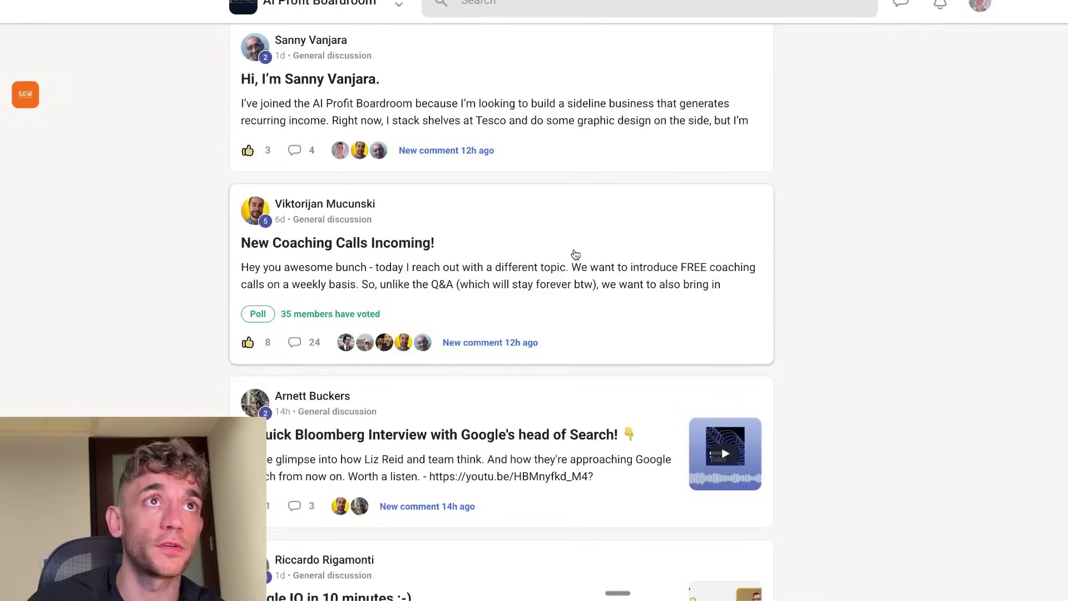
pyautogui.click(516, 137)
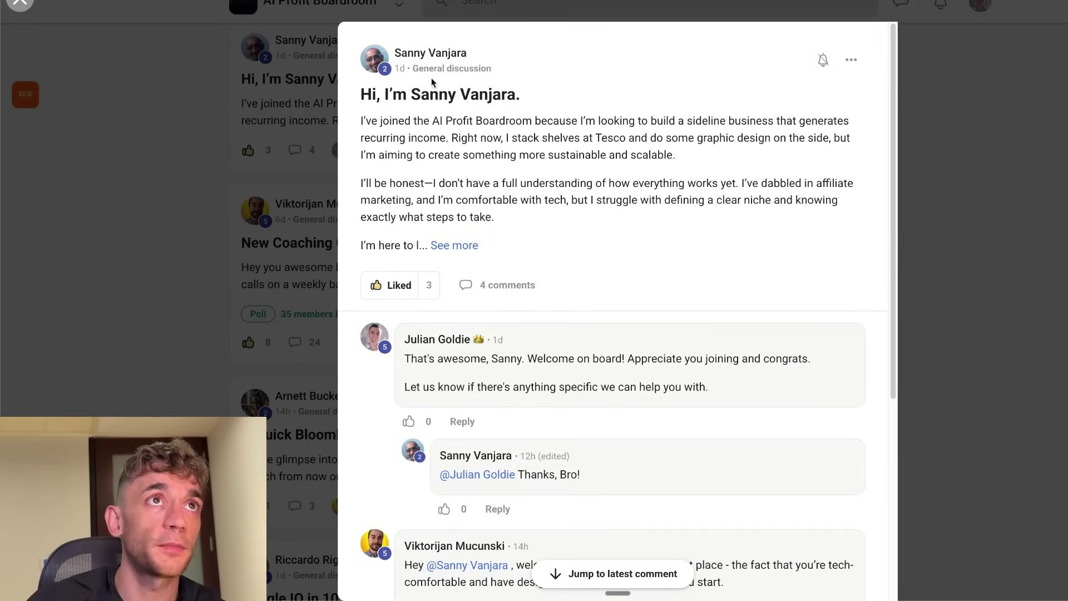
pyautogui.scroll(-5, 430, 84)
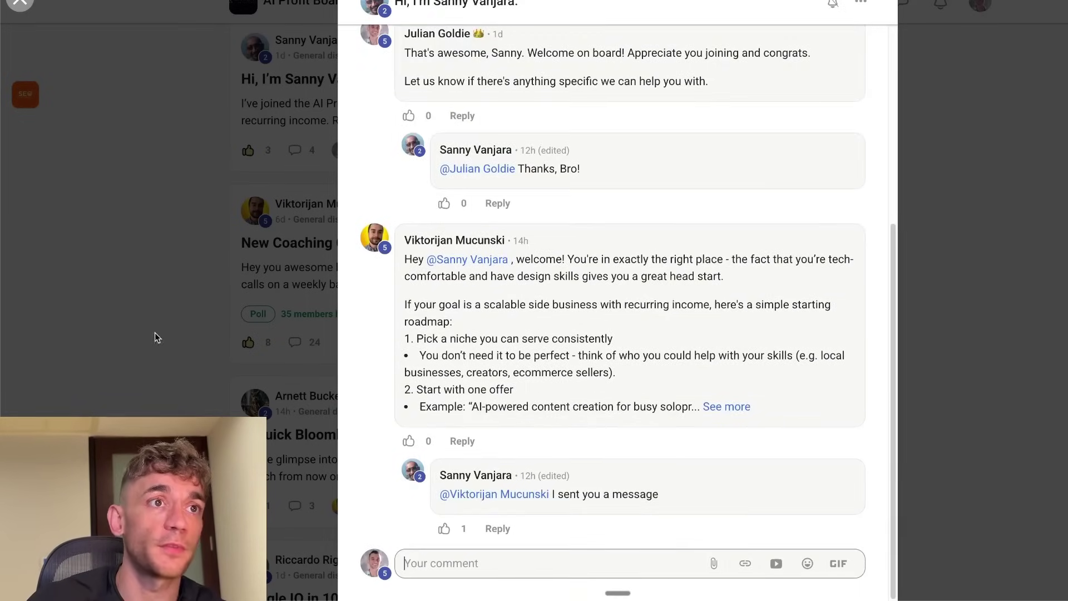
pyautogui.click(155, 336)
pyautogui.scroll(-15, 548, 276)
pyautogui.scroll(20, 630, 256)
pyautogui.scroll(2, 630, 252)
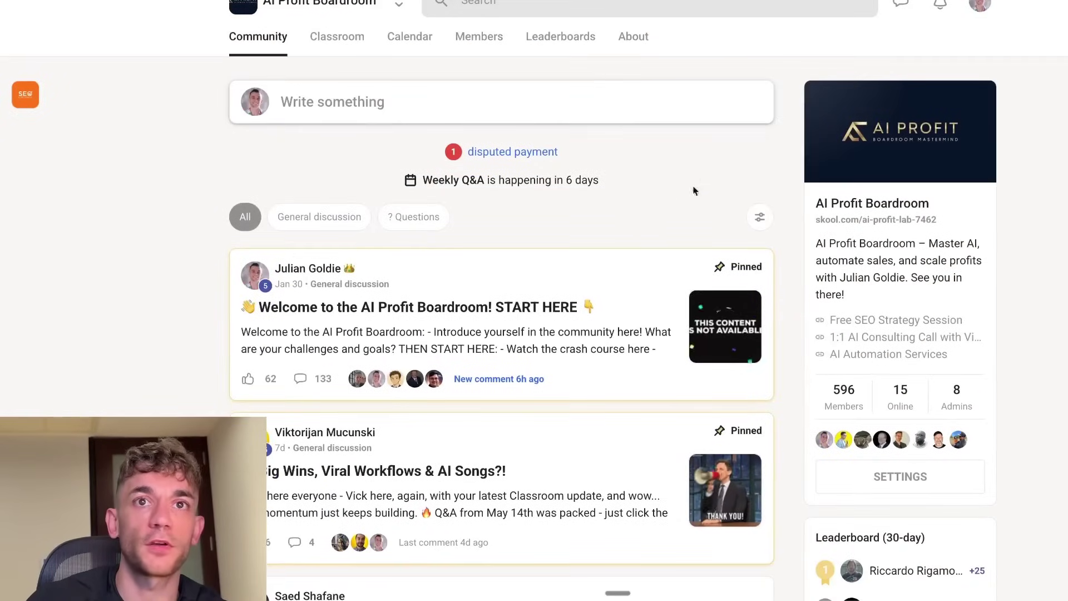
pyautogui.click(337, 36)
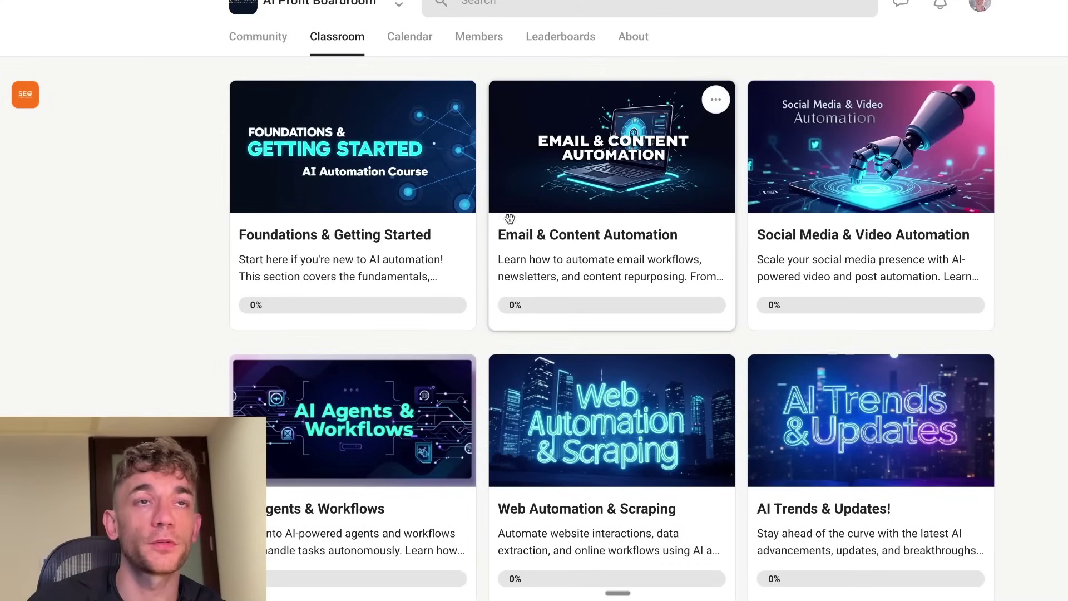
pyautogui.scroll(-7, 795, 210)
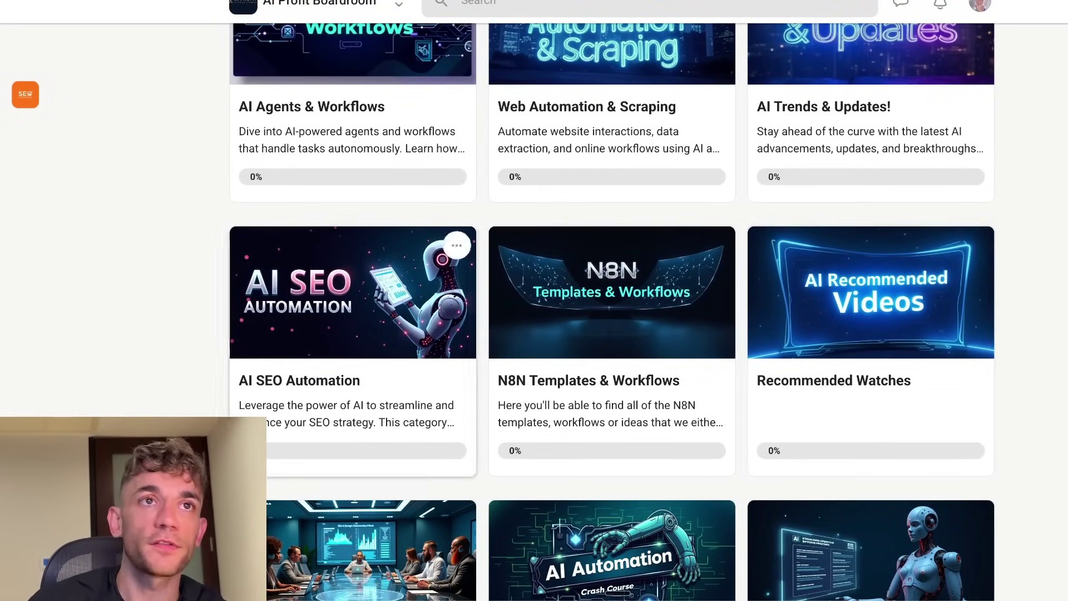
pyautogui.scroll(-8, 481, 316)
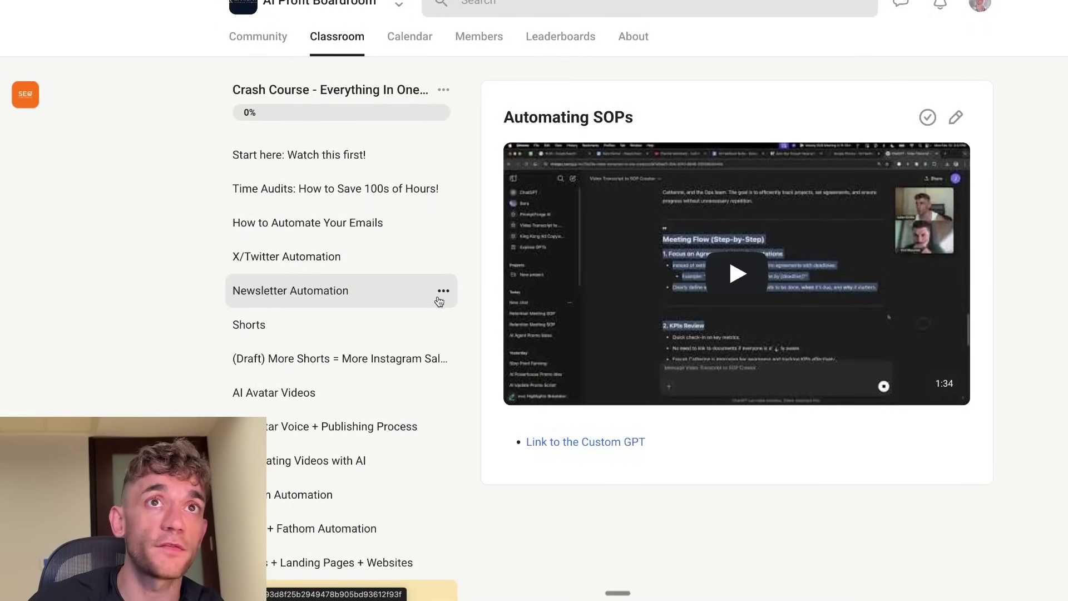
pyautogui.click(362, 40)
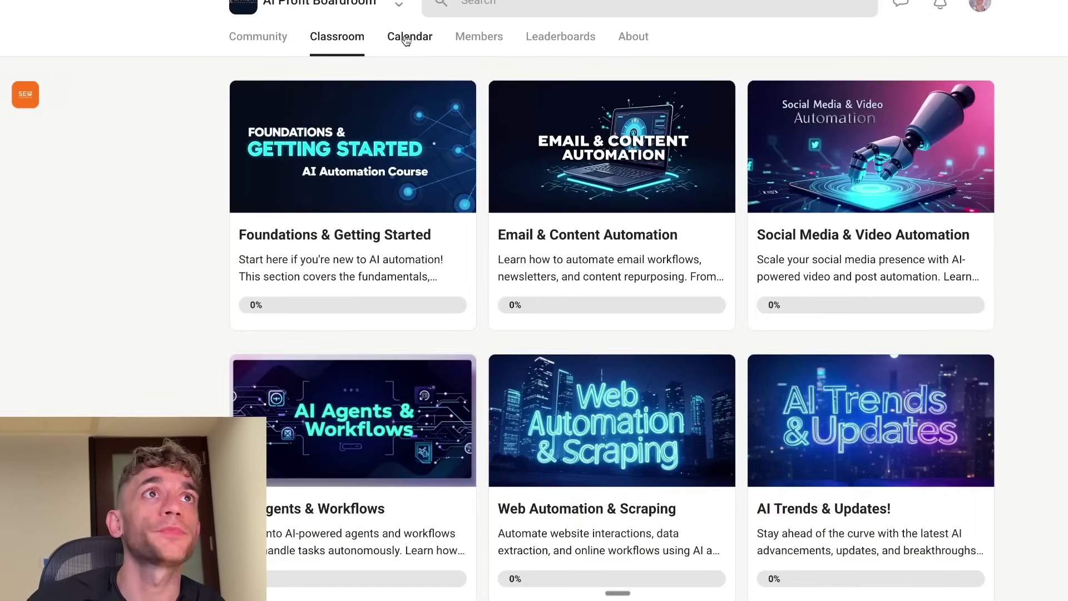
pyautogui.click(415, 58)
pyautogui.scroll(-1, 655, 131)
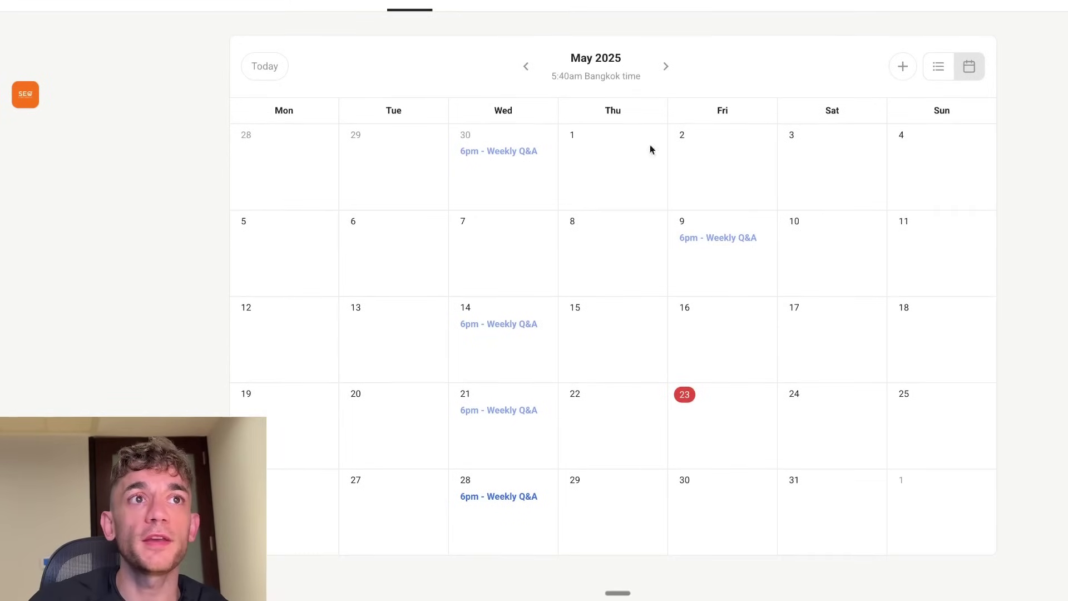
pyautogui.scroll(1, 595, 119)
pyautogui.scroll(1, 403, 115)
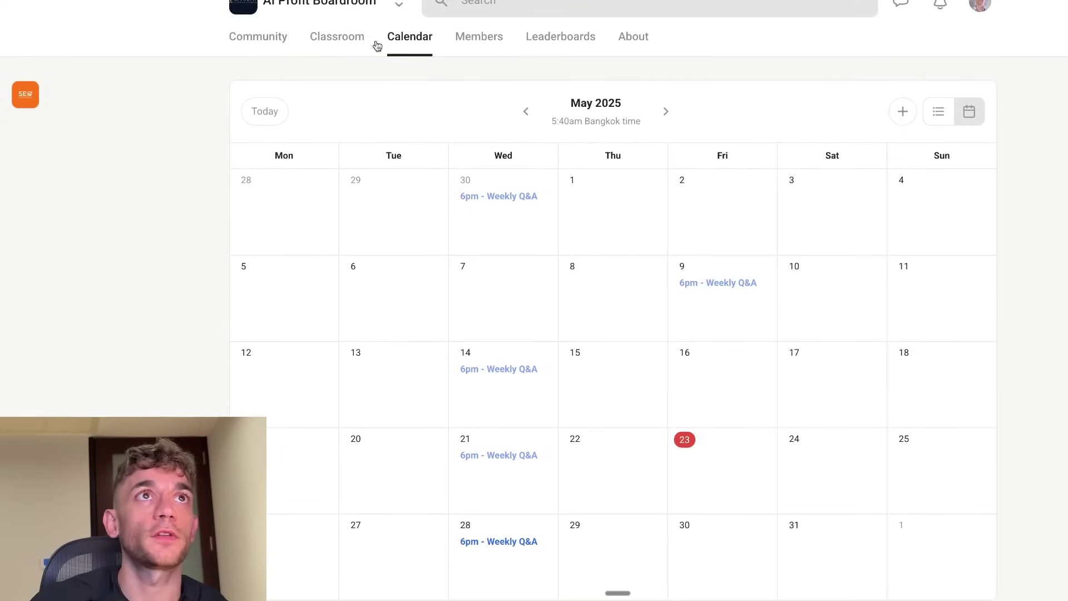
pyautogui.click(243, 40)
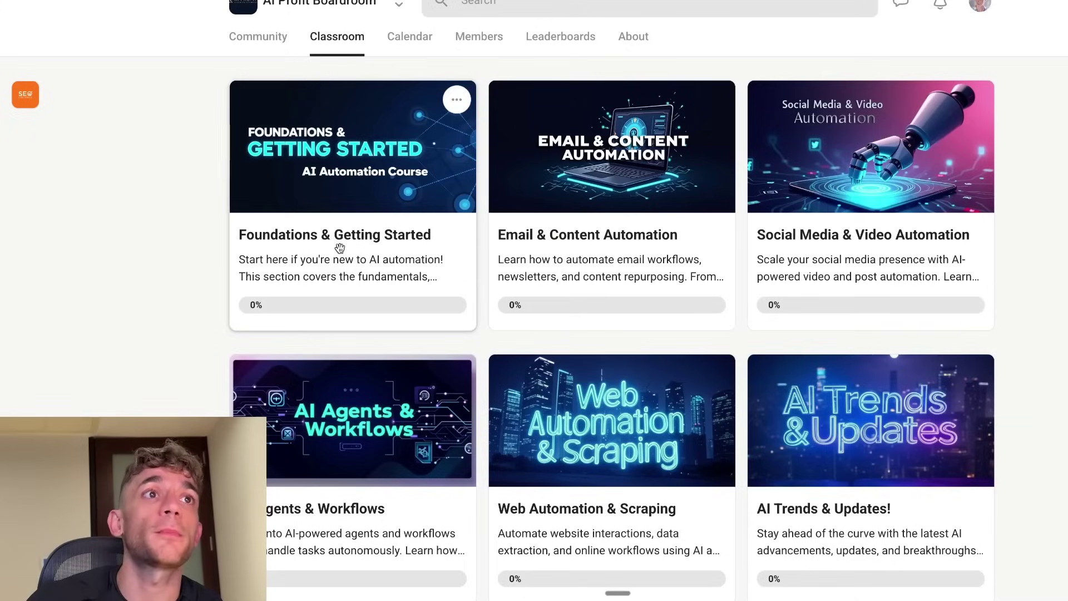
pyautogui.scroll(-10, 301, 267)
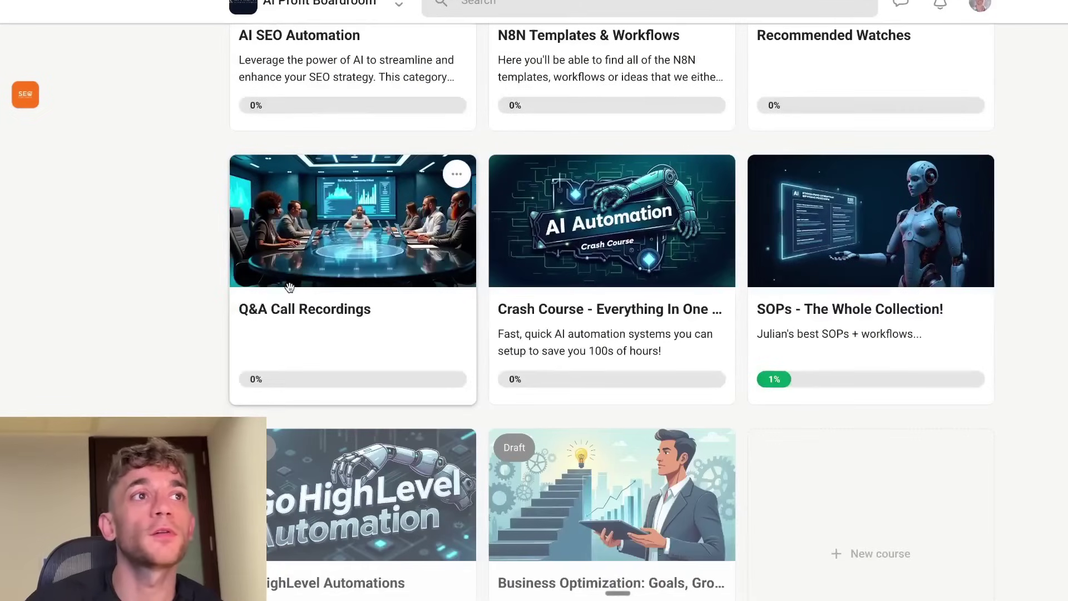
pyautogui.scroll(10, 203, 288)
pyautogui.click(242, 49)
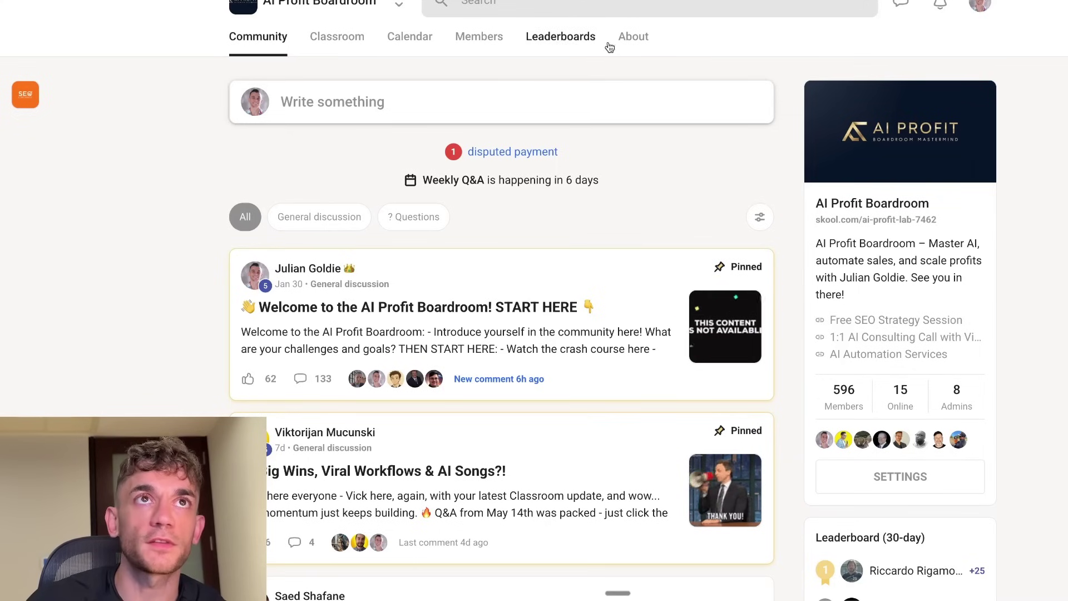
# Step: Scroll through the About page's membership description, dismissing a stray page context menu
pyautogui.click(632, 41)
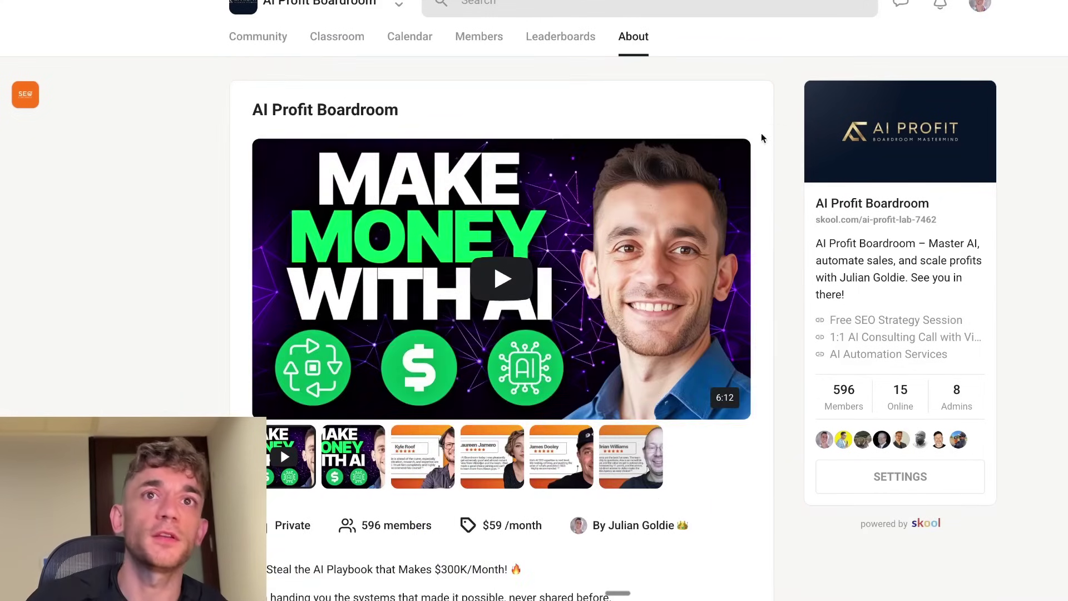
pyautogui.scroll(-3, 760, 136)
pyautogui.scroll(3, 757, 136)
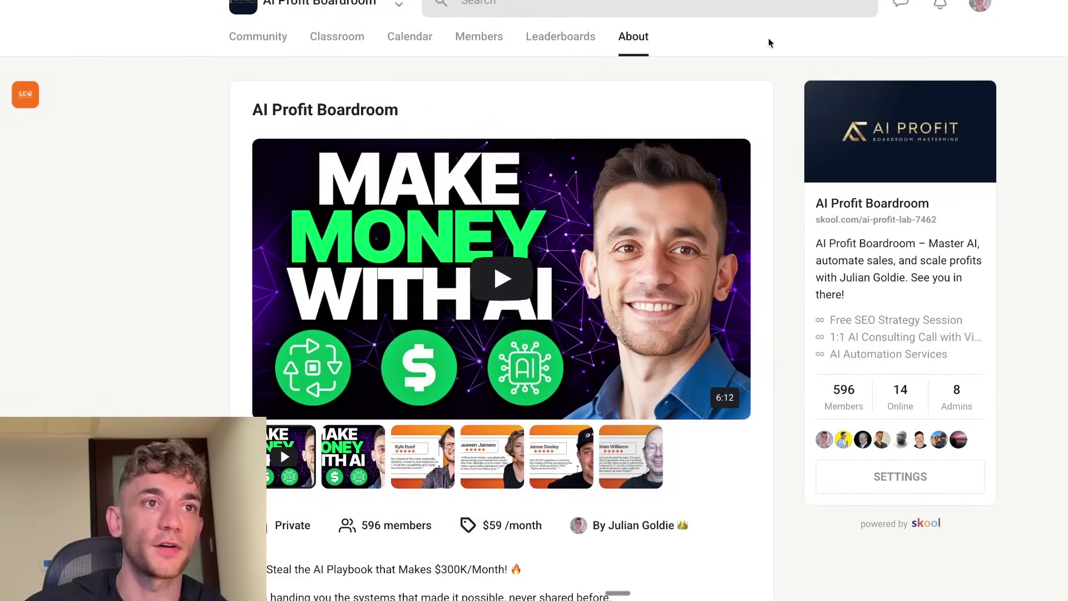
pyautogui.scroll(-6, 872, 174)
pyautogui.scroll(6, 830, 202)
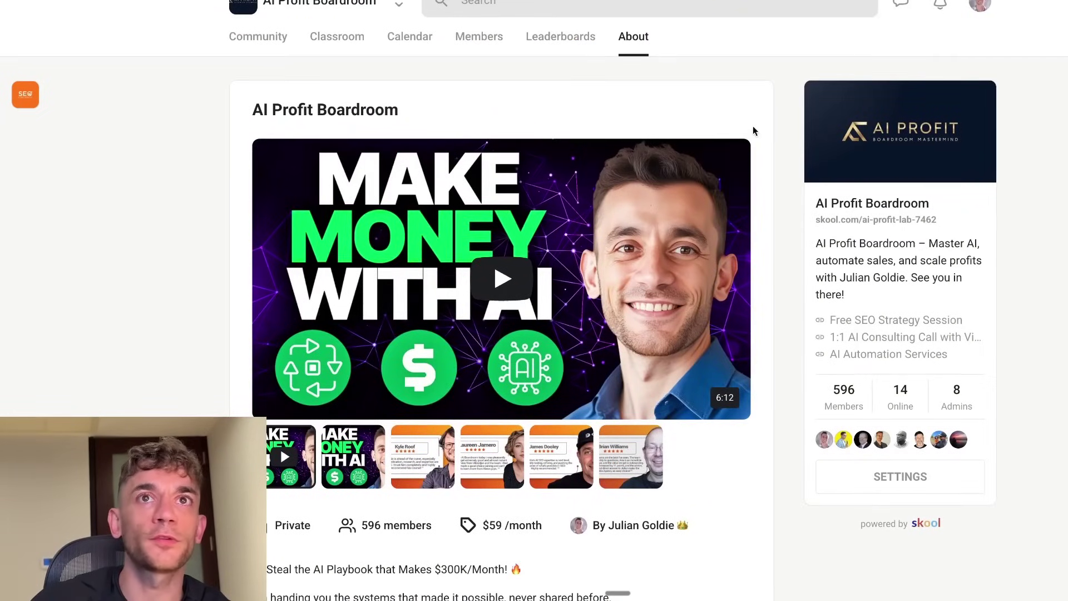
pyautogui.rightClick(765, 102)
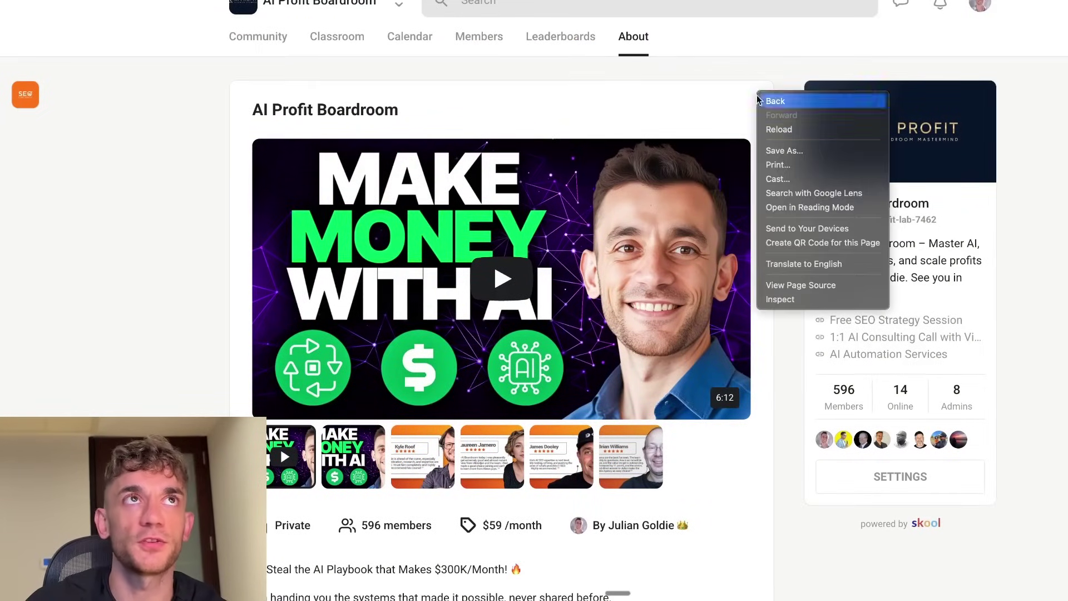
pyautogui.click(707, 74)
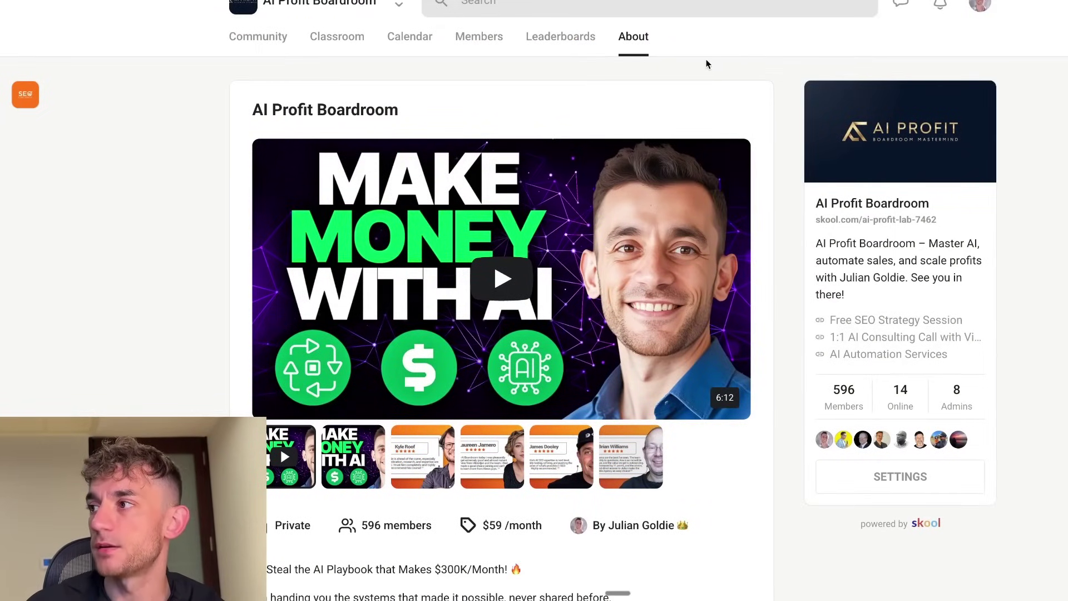